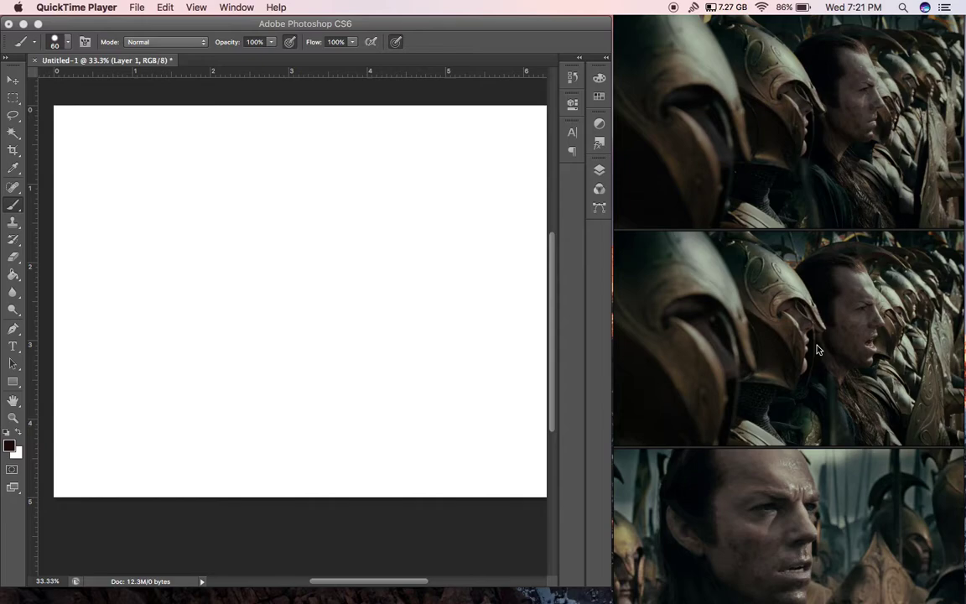
Step: Sketch the rounded top, back and front of a profile head's cranium in the canvas's upper-left area
{"action": "left_click", "coordinate": [147, 172]}
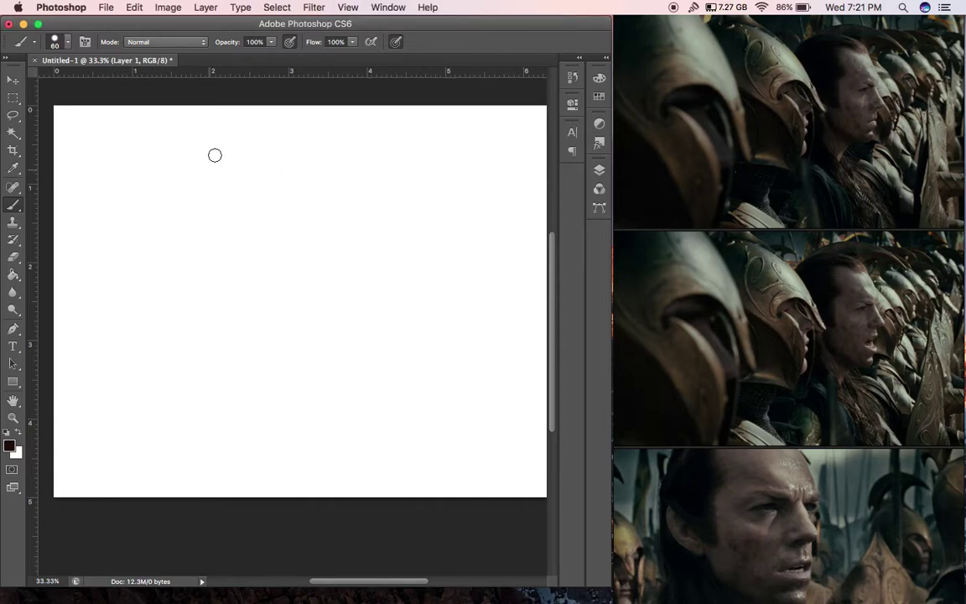
{"action": "key", "text": "XF86MonBrightnessDown"}
{"action": "mouse_move", "coordinate": [133, 238]}
{"action": "left_mouse_down"}
{"action": "mouse_move", "coordinate": [177, 148]}
{"action": "mouse_move", "coordinate": [143, 159]}
{"action": "mouse_move", "coordinate": [242, 174]}
{"action": "mouse_move", "coordinate": [253, 231]}
{"action": "left_mouse_up"}
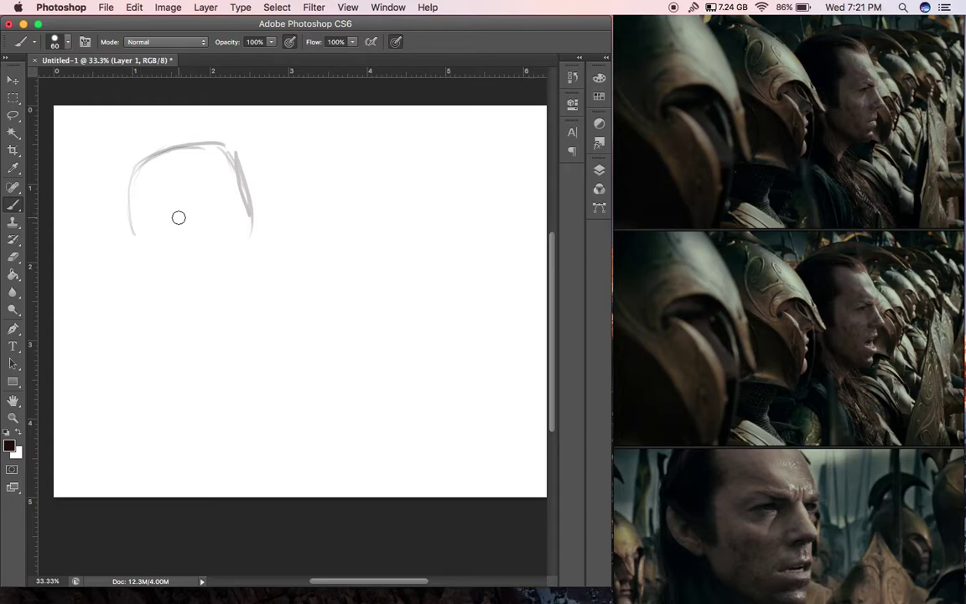
{"action": "mouse_move", "coordinate": [133, 230]}
{"action": "left_mouse_down"}
{"action": "mouse_move", "coordinate": [165, 155]}
{"action": "mouse_move", "coordinate": [201, 149]}
{"action": "left_mouse_up"}
{"action": "left_click_drag", "start_coordinate": [130, 177], "coordinate": [216, 151]}
{"action": "left_click_drag", "start_coordinate": [225, 150], "coordinate": [251, 218]}
{"action": "mouse_move", "coordinate": [238, 152]}
{"action": "left_mouse_down"}
{"action": "mouse_move", "coordinate": [252, 175]}
{"action": "mouse_move", "coordinate": [237, 261]}
{"action": "left_mouse_up"}
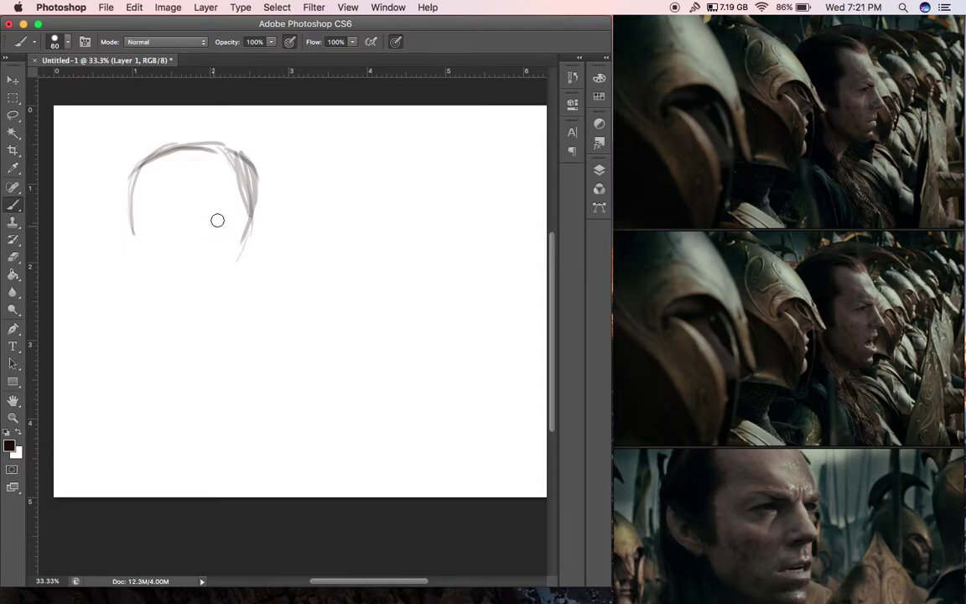
Step: Close the cranium's underside, add the face line, jaw and neck lines, and reinforce the back of the skull
{"action": "mouse_move", "coordinate": [151, 252]}
{"action": "left_mouse_down"}
{"action": "mouse_move", "coordinate": [237, 250]}
{"action": "mouse_move", "coordinate": [255, 201]}
{"action": "mouse_move", "coordinate": [264, 220]}
{"action": "mouse_move", "coordinate": [254, 195]}
{"action": "mouse_move", "coordinate": [244, 299]}
{"action": "left_mouse_up"}
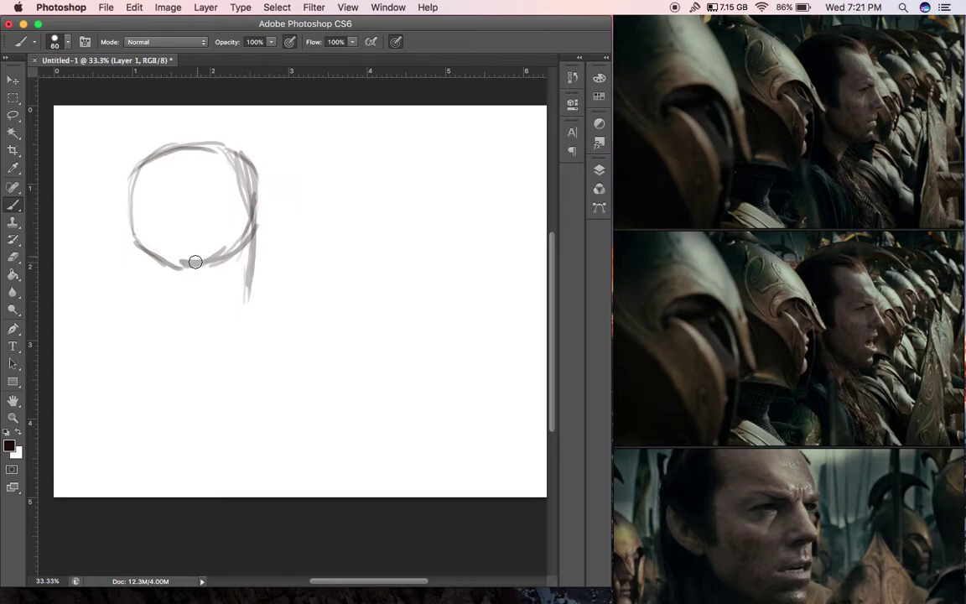
{"action": "mouse_move", "coordinate": [182, 275]}
{"action": "left_mouse_down"}
{"action": "mouse_move", "coordinate": [246, 296]}
{"action": "mouse_move", "coordinate": [229, 302]}
{"action": "mouse_move", "coordinate": [253, 279]}
{"action": "mouse_move", "coordinate": [249, 302]}
{"action": "mouse_move", "coordinate": [249, 289]}
{"action": "mouse_move", "coordinate": [226, 296]}
{"action": "mouse_move", "coordinate": [194, 341]}
{"action": "left_mouse_up"}
{"action": "mouse_move", "coordinate": [144, 241]}
{"action": "left_mouse_down"}
{"action": "mouse_move", "coordinate": [145, 287]}
{"action": "mouse_move", "coordinate": [133, 302]}
{"action": "left_mouse_up"}
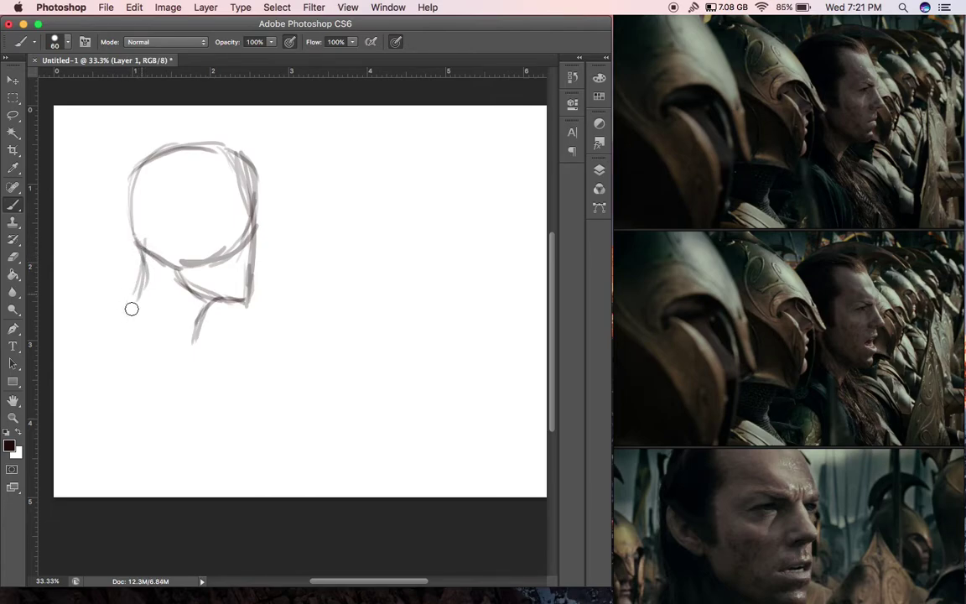
{"action": "mouse_move", "coordinate": [144, 241]}
{"action": "left_mouse_down"}
{"action": "mouse_move", "coordinate": [129, 224]}
{"action": "mouse_move", "coordinate": [129, 190]}
{"action": "mouse_move", "coordinate": [222, 155]}
{"action": "mouse_move", "coordinate": [188, 145]}
{"action": "left_mouse_up"}
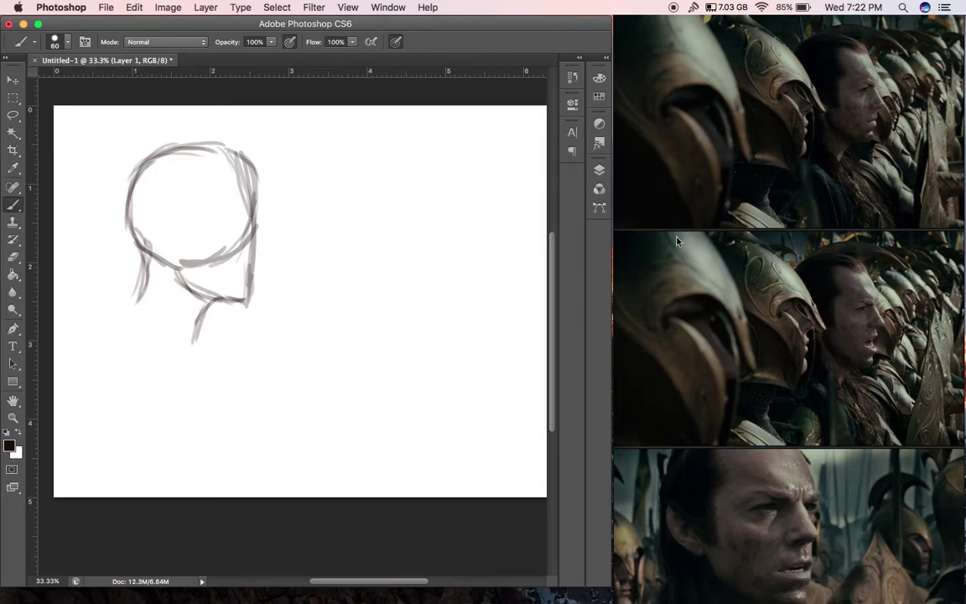
Step: Switch to Safari and browse the Movie Screencaps gallery for The Lord of the Rings: The Fellowship of the Ring (2001)
{"action": "key", "text": "ctrl+Up"}
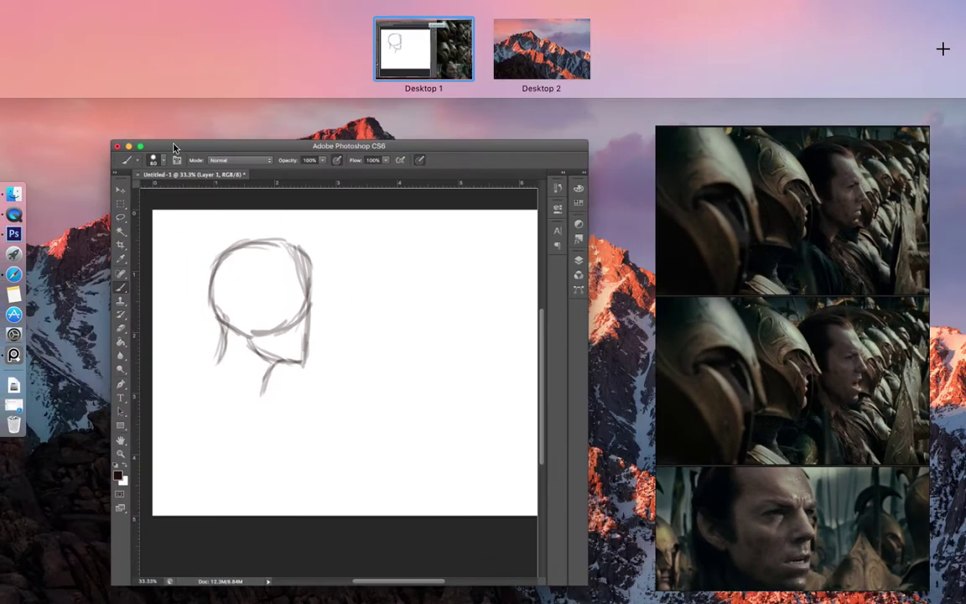
{"action": "left_click", "coordinate": [14, 273]}
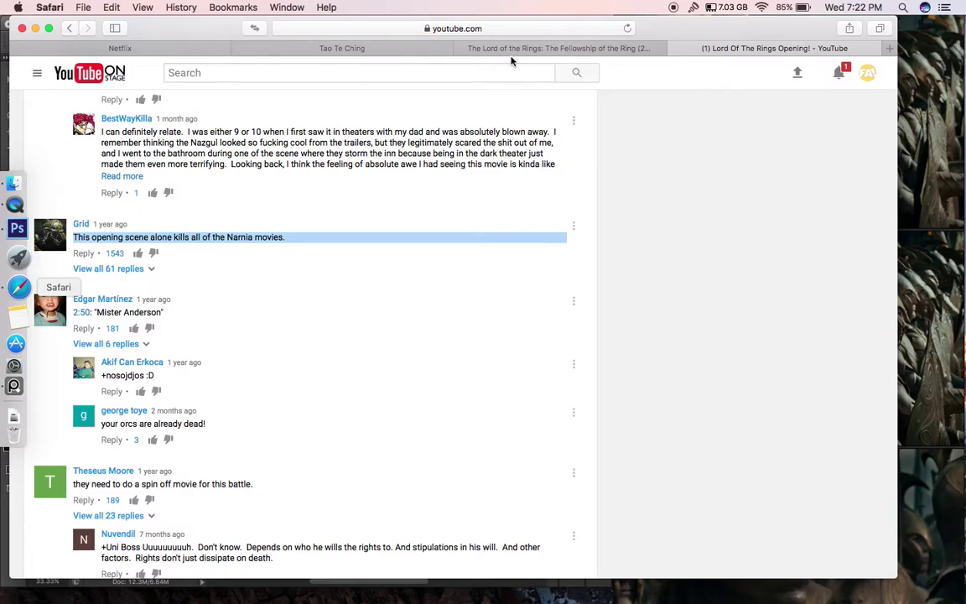
{"action": "left_click", "coordinate": [512, 50]}
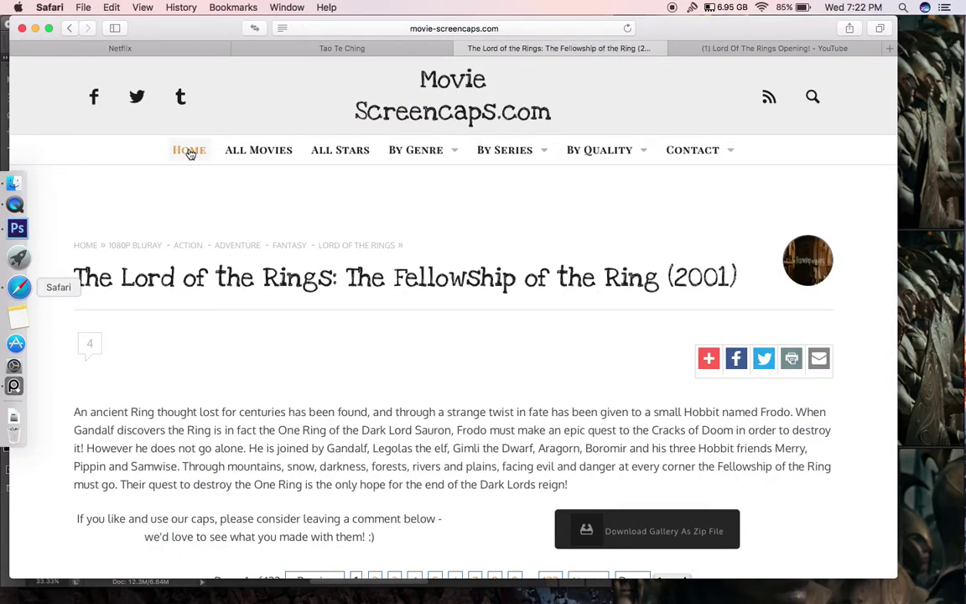
{"action": "scroll", "coordinate": [189, 155], "scroll_direction": "down", "scroll_amount": 20}
{"action": "scroll", "coordinate": [200, 125], "scroll_direction": "down", "scroll_amount": 20}
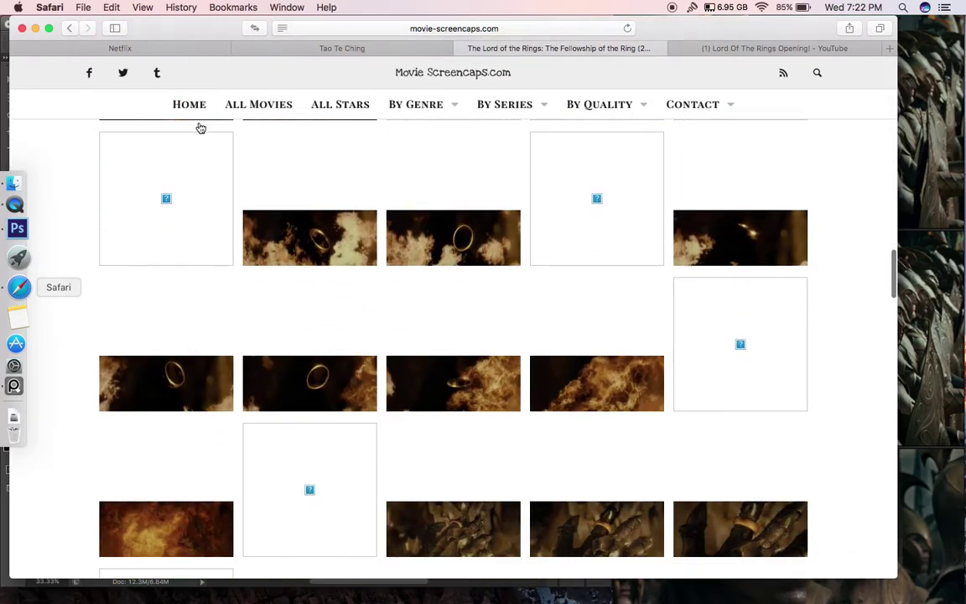
{"action": "scroll", "coordinate": [200, 124], "scroll_direction": "up", "scroll_amount": 15}
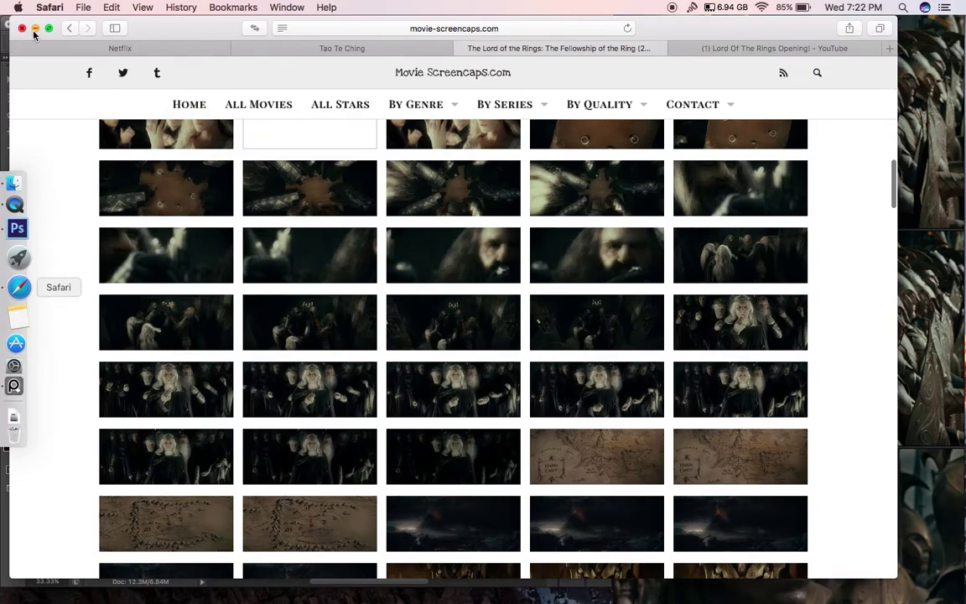
{"action": "left_click", "coordinate": [35, 29]}
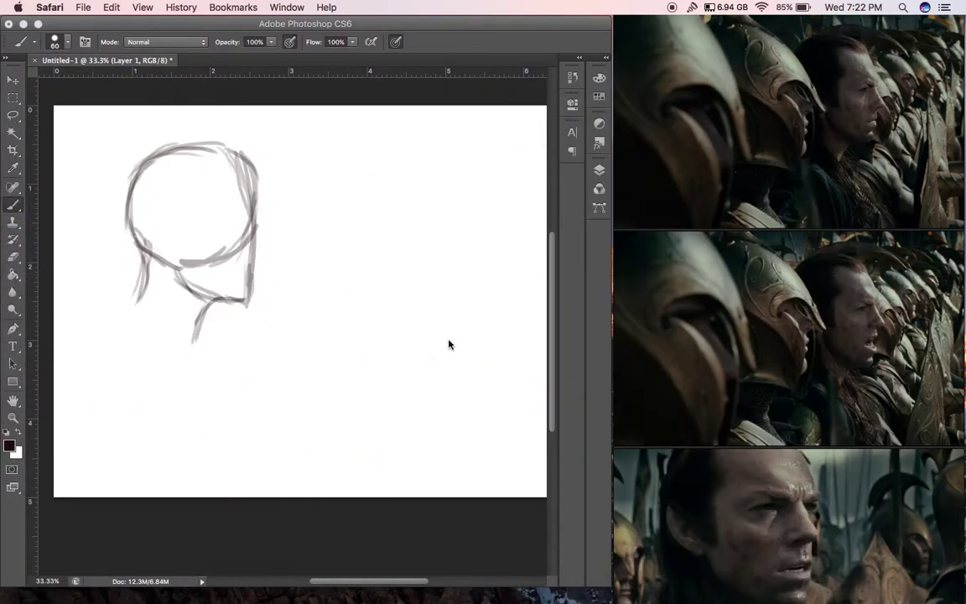
Step: Back in Photoshop, strengthen the front of the neck, sketch the slanted neck base, and darken the brow area of the face
{"action": "left_click", "coordinate": [214, 276]}
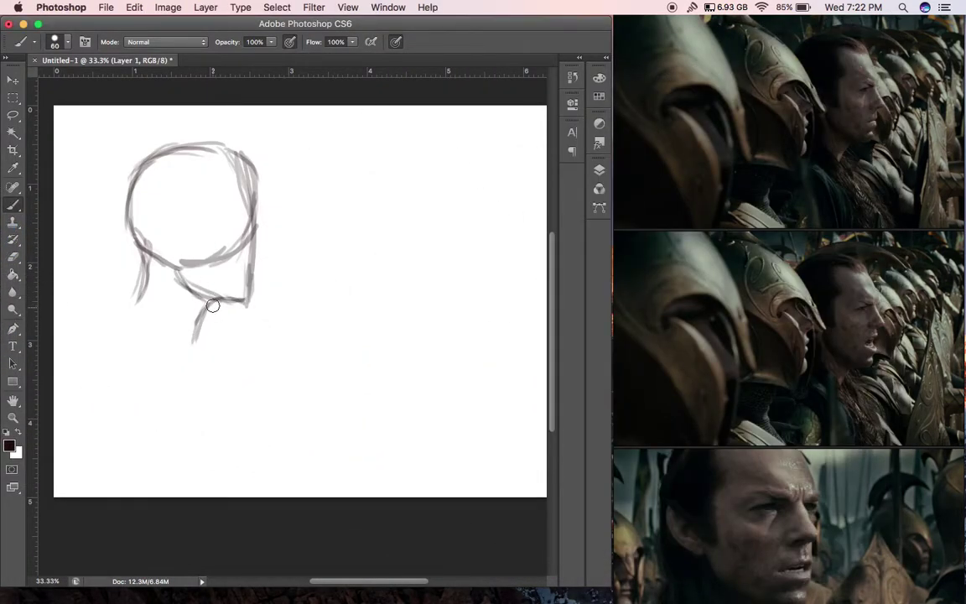
{"action": "left_click_drag", "start_coordinate": [210, 300], "coordinate": [189, 339]}
{"action": "mouse_move", "coordinate": [144, 272]}
{"action": "left_mouse_down"}
{"action": "mouse_move", "coordinate": [126, 309]}
{"action": "mouse_move", "coordinate": [169, 329]}
{"action": "left_mouse_up"}
{"action": "left_click_drag", "start_coordinate": [140, 292], "coordinate": [194, 347]}
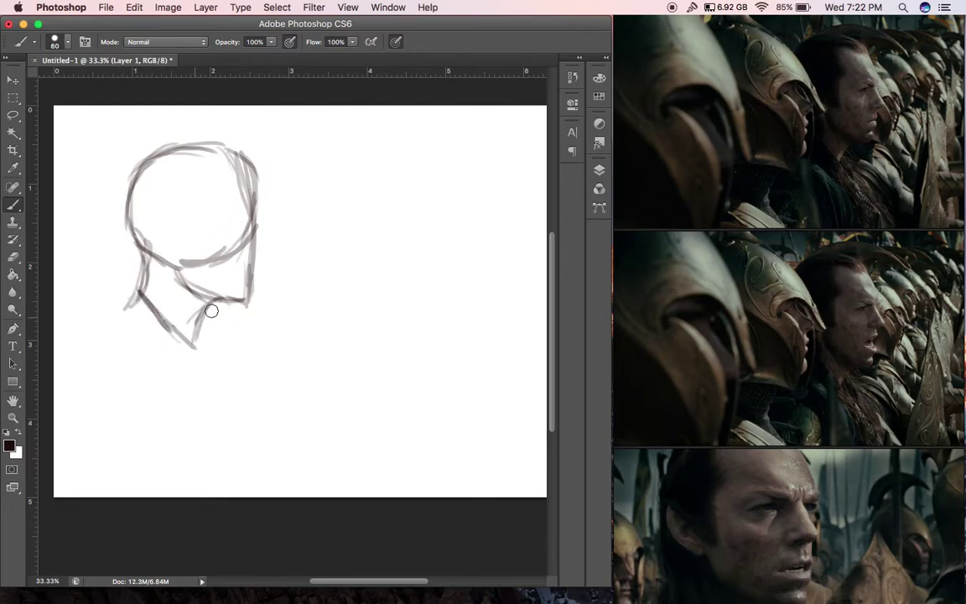
{"action": "mouse_move", "coordinate": [139, 280]}
{"action": "left_mouse_down"}
{"action": "mouse_move", "coordinate": [155, 312]}
{"action": "mouse_move", "coordinate": [190, 341]}
{"action": "left_mouse_up"}
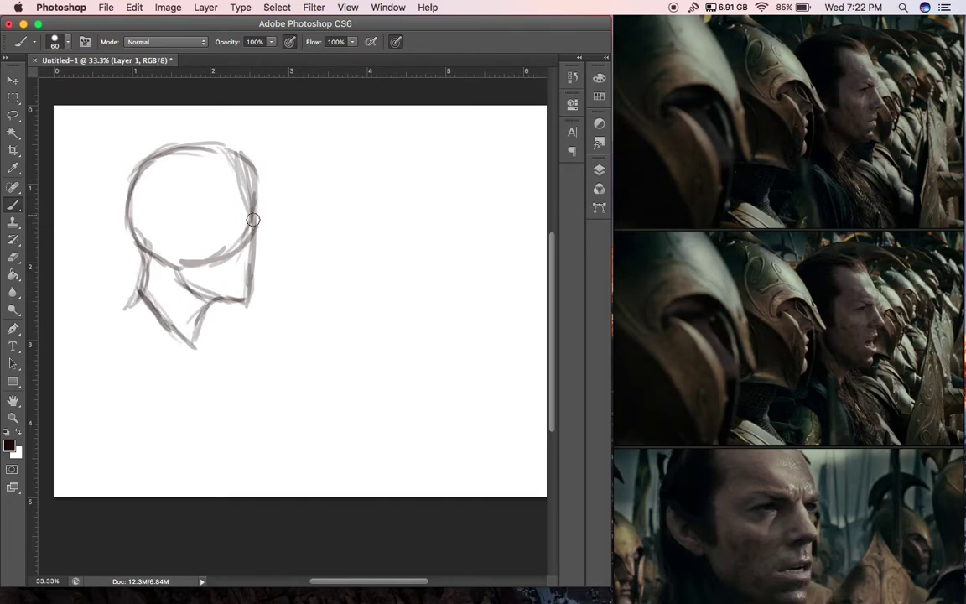
{"action": "mouse_move", "coordinate": [251, 204]}
{"action": "left_mouse_down"}
{"action": "mouse_move", "coordinate": [246, 168]}
{"action": "mouse_move", "coordinate": [245, 176]}
{"action": "left_mouse_up"}
Step: Check the profile stills in PureRef, and sketch the boxy forehead plane with its temple, upper and brow edges
{"action": "left_click", "coordinate": [757, 101]}
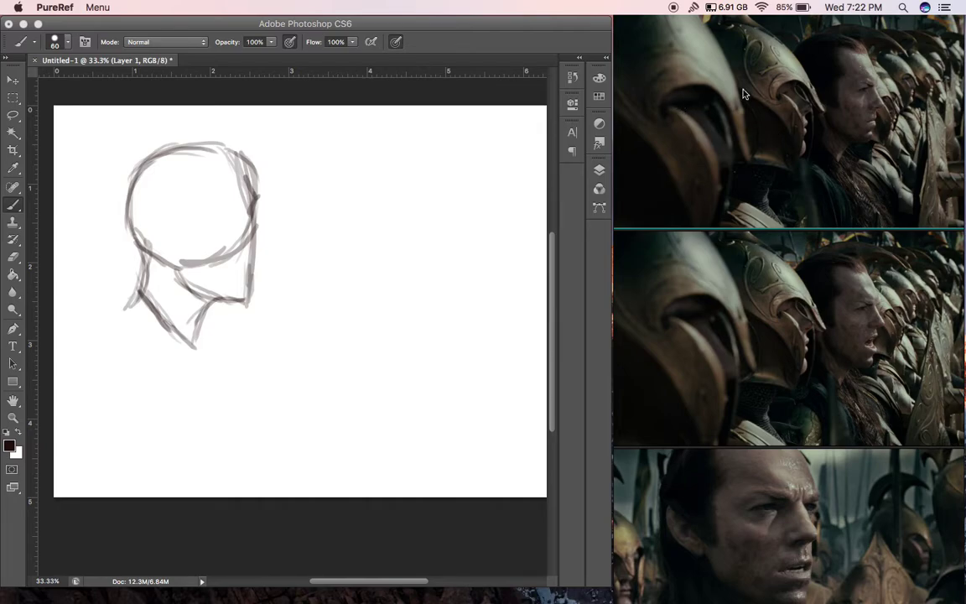
{"action": "scroll", "coordinate": [702, 102], "scroll_direction": "down", "scroll_amount": 8}
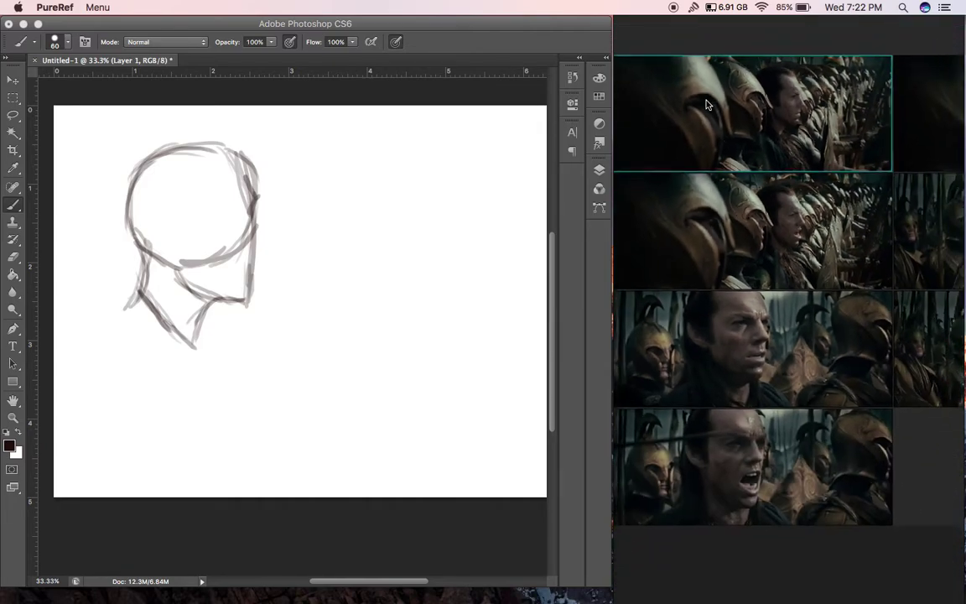
{"action": "scroll", "coordinate": [704, 103], "scroll_direction": "up", "scroll_amount": 6}
{"action": "scroll", "coordinate": [706, 104], "scroll_direction": "up", "scroll_amount": 2}
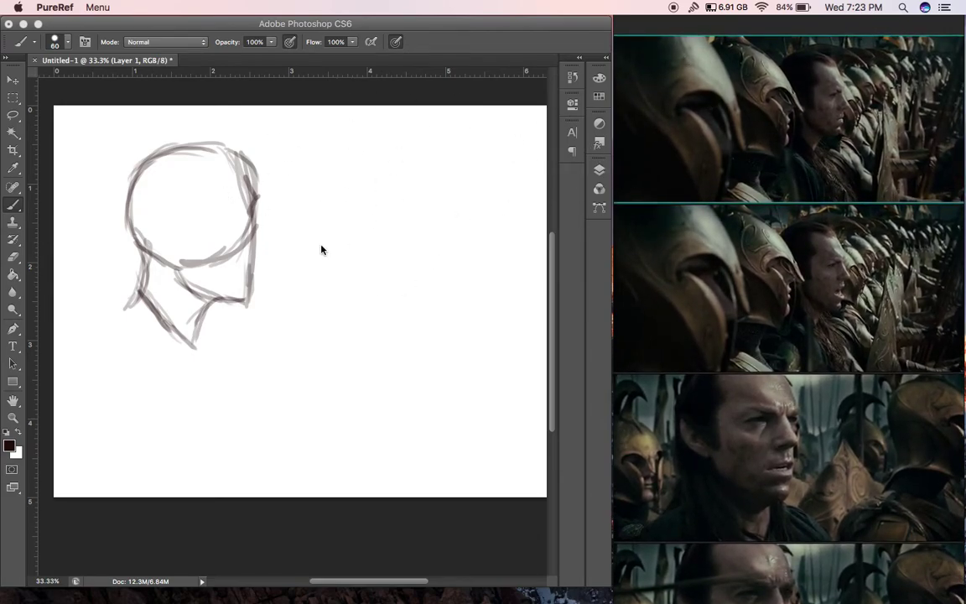
{"action": "left_click", "coordinate": [249, 203]}
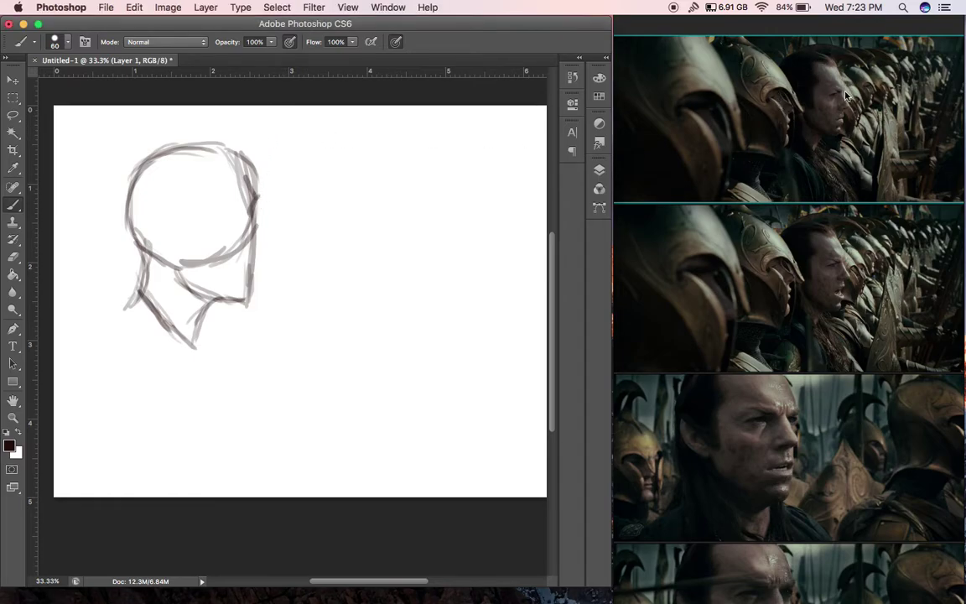
{"action": "mouse_move", "coordinate": [216, 162]}
{"action": "left_mouse_down"}
{"action": "mouse_move", "coordinate": [249, 172]}
{"action": "mouse_move", "coordinate": [202, 158]}
{"action": "mouse_move", "coordinate": [198, 204]}
{"action": "mouse_move", "coordinate": [242, 210]}
{"action": "left_mouse_up"}
{"action": "mouse_move", "coordinate": [192, 201]}
{"action": "left_mouse_down"}
{"action": "mouse_move", "coordinate": [256, 209]}
{"action": "mouse_move", "coordinate": [242, 170]}
{"action": "mouse_move", "coordinate": [257, 217]}
{"action": "mouse_move", "coordinate": [192, 190]}
{"action": "mouse_move", "coordinate": [202, 212]}
{"action": "mouse_move", "coordinate": [186, 154]}
{"action": "mouse_move", "coordinate": [223, 173]}
{"action": "mouse_move", "coordinate": [245, 172]}
{"action": "mouse_move", "coordinate": [188, 161]}
{"action": "mouse_move", "coordinate": [198, 203]}
{"action": "left_mouse_up"}
{"action": "mouse_move", "coordinate": [186, 162]}
{"action": "left_mouse_down"}
{"action": "mouse_move", "coordinate": [220, 165]}
{"action": "mouse_move", "coordinate": [253, 172]}
{"action": "left_mouse_up"}
{"action": "mouse_move", "coordinate": [245, 173]}
{"action": "left_mouse_down"}
{"action": "mouse_move", "coordinate": [253, 206]}
{"action": "mouse_move", "coordinate": [254, 186]}
{"action": "left_mouse_up"}
{"action": "key", "text": "super+z"}
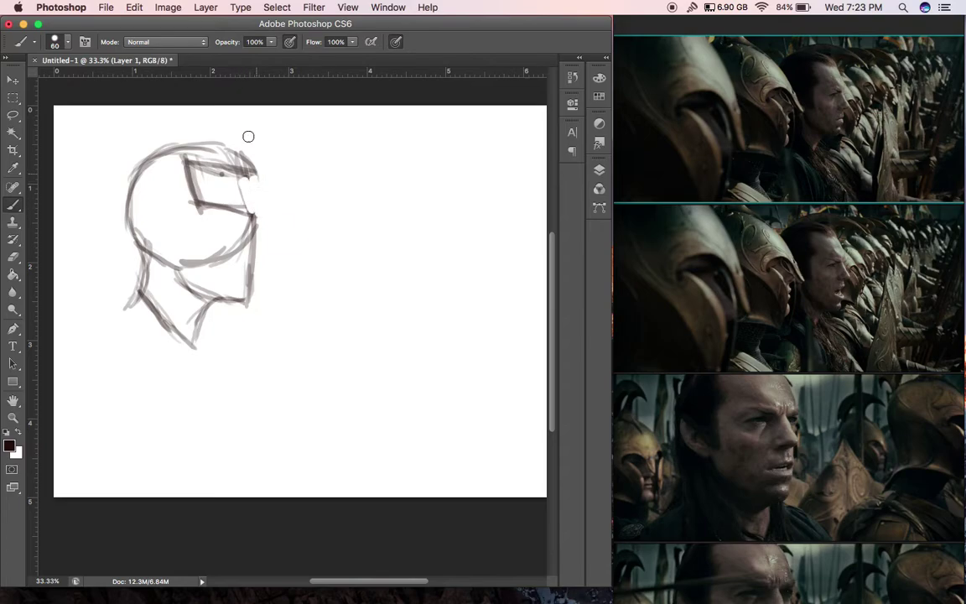
Step: Erase the stray lines at the front of the forehead and redraw the forehead's slanted front edge
{"action": "key", "text": "e"}
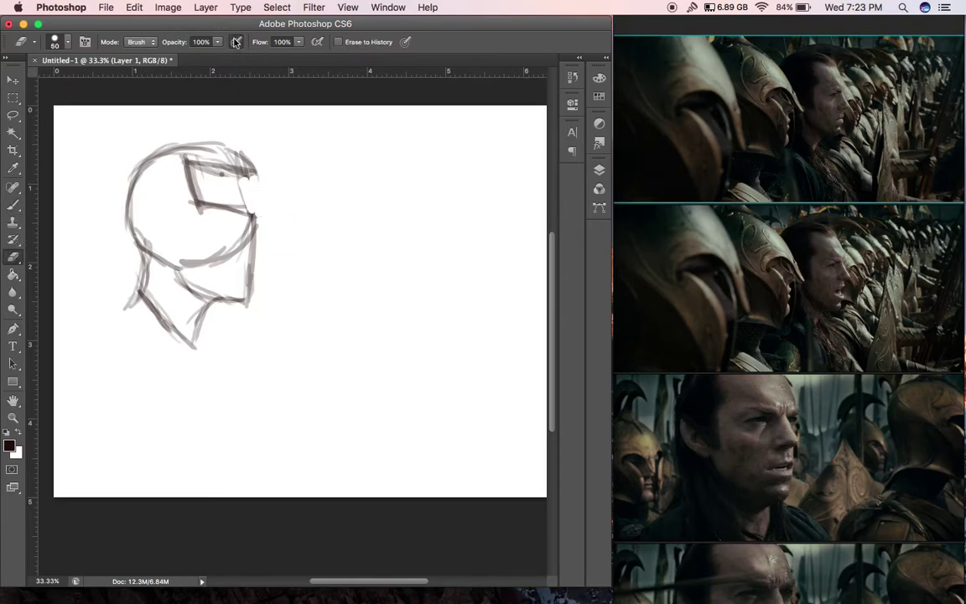
{"action": "left_click", "coordinate": [22, 200]}
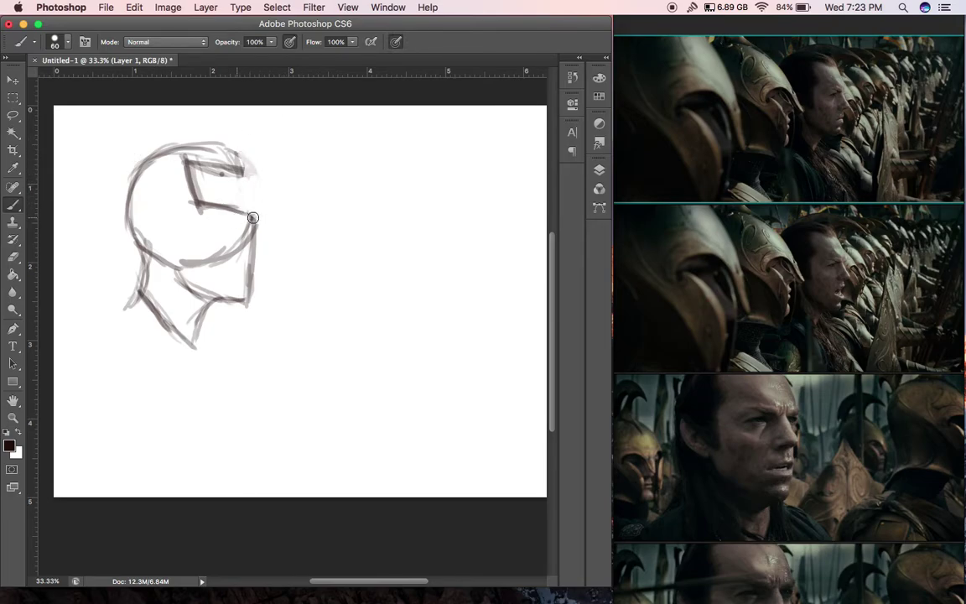
{"action": "left_click_drag", "start_coordinate": [244, 166], "coordinate": [257, 203]}
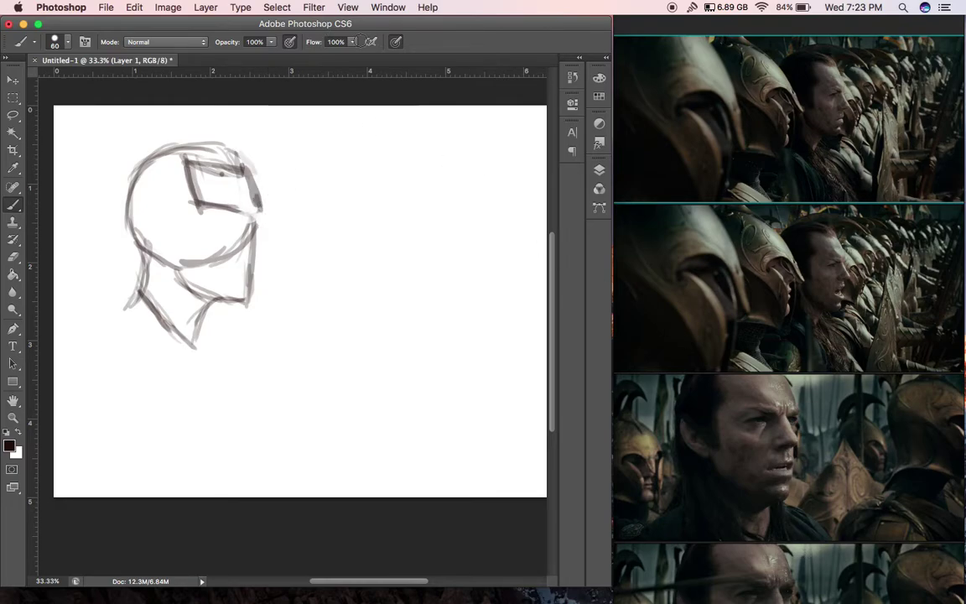
Step: Sketch the short notch beneath the brow that joins the forehead to the front of the face
{"action": "left_click", "coordinate": [599, 171]}
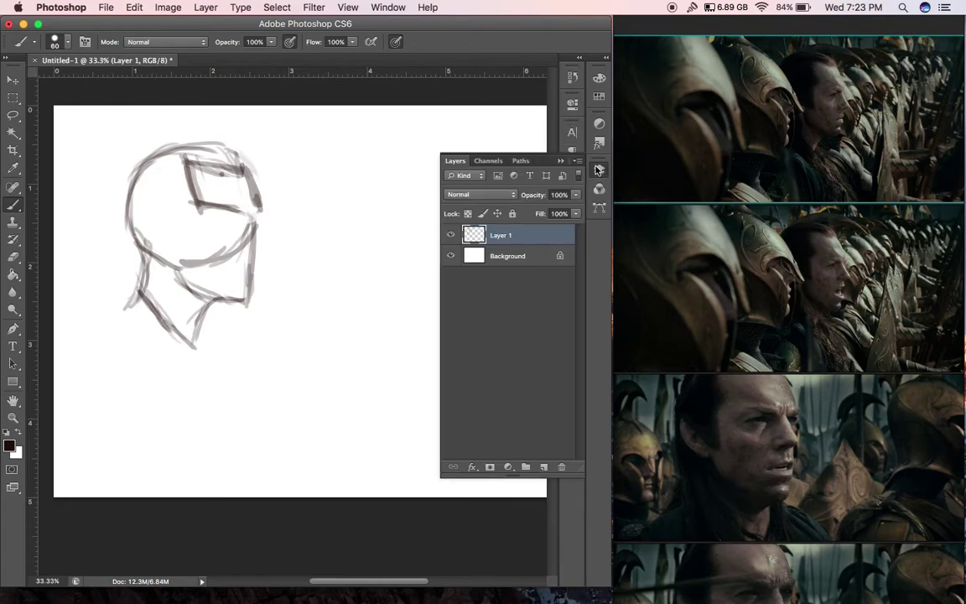
{"action": "key", "text": "super+minus"}
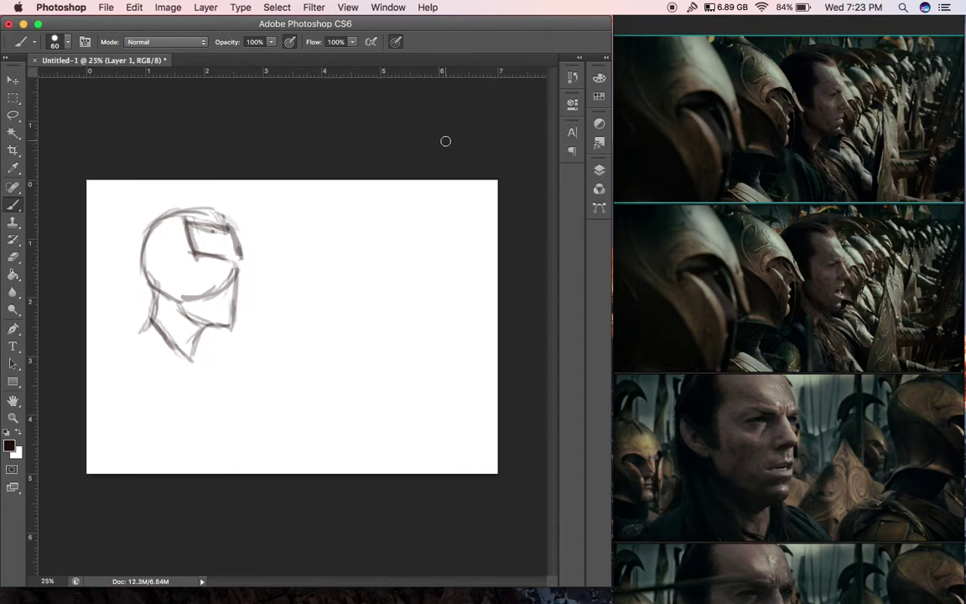
{"action": "key", "text": "super+plus"}
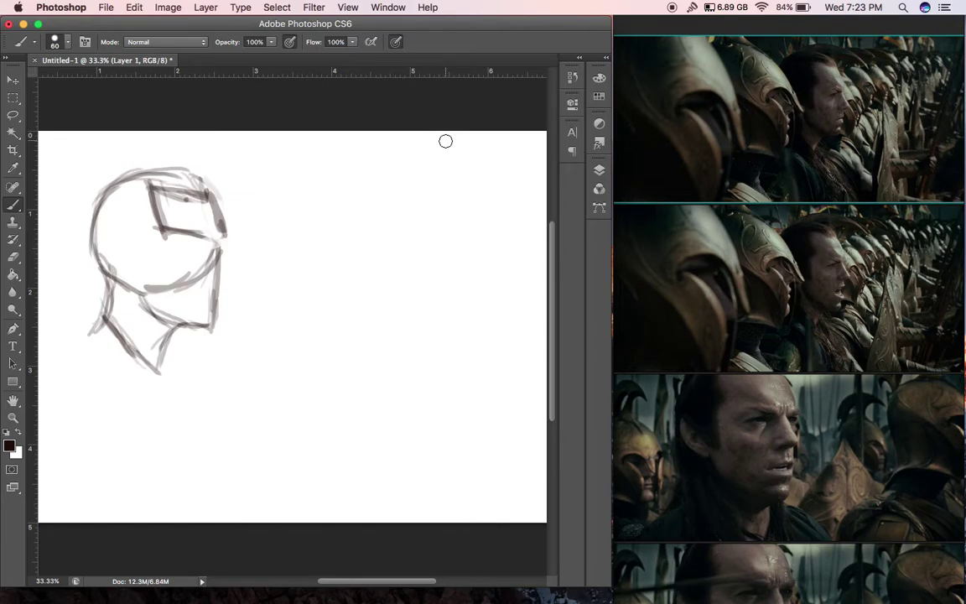
{"action": "left_click_drag", "start_coordinate": [226, 228], "coordinate": [222, 238]}
{"action": "left_click_drag", "start_coordinate": [217, 252], "coordinate": [224, 239]}
Step: Using the man's profile in PureRef as reference, sketch the side plane's edge from the brow's rear corner down to the cranium's underside
{"action": "scroll", "coordinate": [879, 146], "scroll_direction": "up", "scroll_amount": 8}
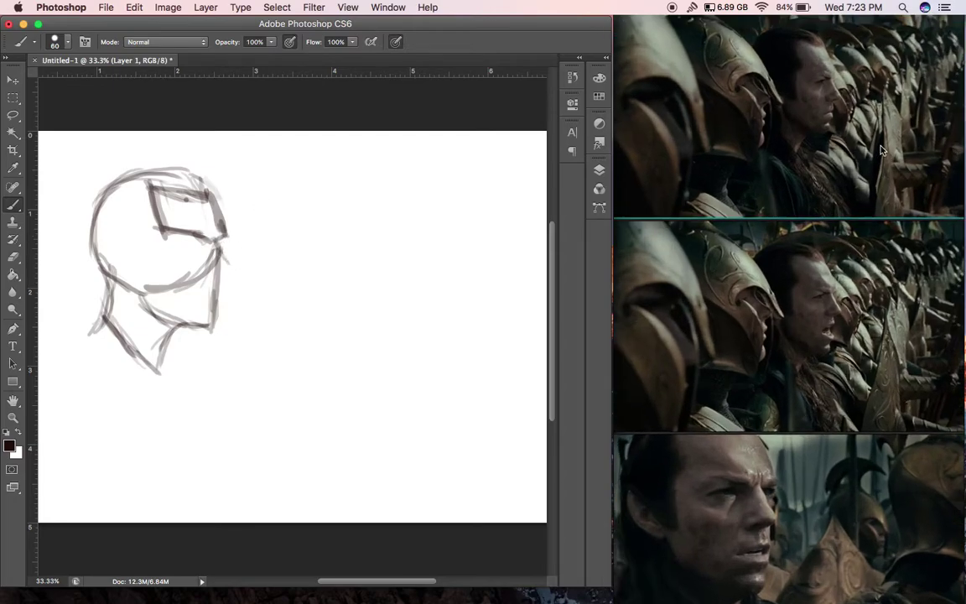
{"action": "left_click_drag", "start_coordinate": [805, 182], "coordinate": [832, 196]}
{"action": "key", "text": "super+z"}
{"action": "scroll", "coordinate": [805, 218], "scroll_direction": "down", "scroll_amount": 2}
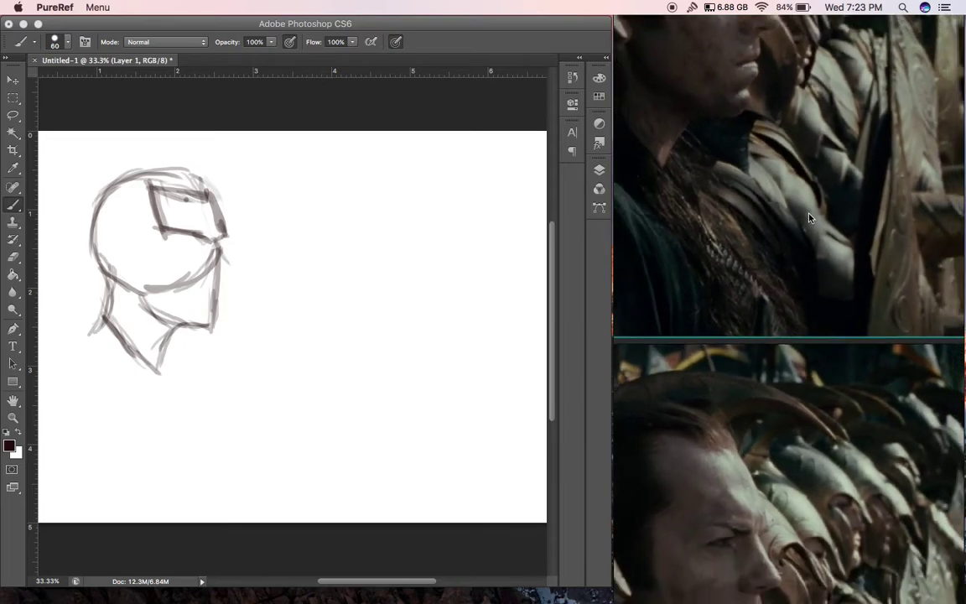
{"action": "left_click_drag", "start_coordinate": [789, 219], "coordinate": [858, 414]}
{"action": "left_click", "coordinate": [187, 238]}
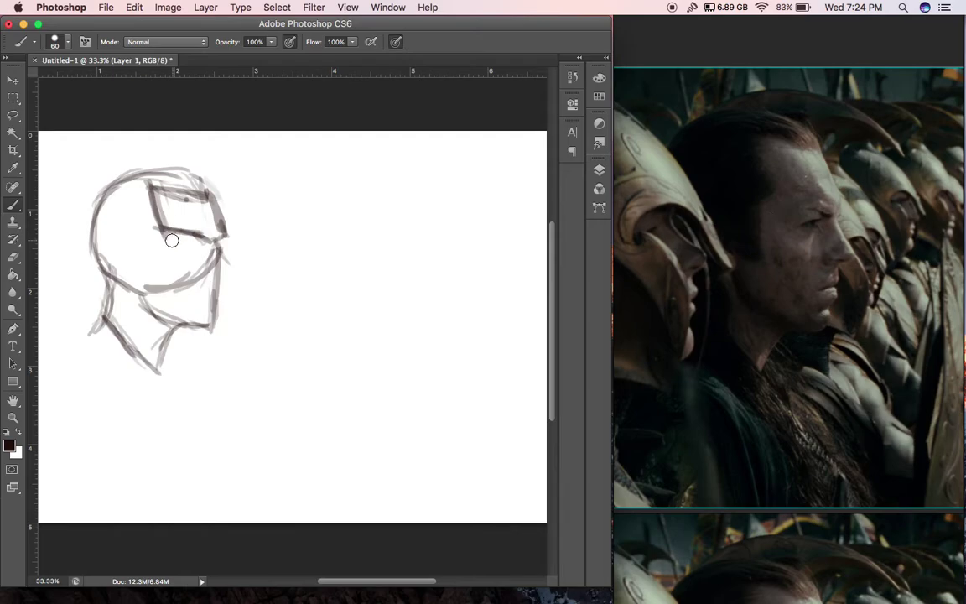
{"action": "left_click_drag", "start_coordinate": [175, 232], "coordinate": [158, 245]}
{"action": "mouse_move", "coordinate": [154, 188]}
{"action": "left_mouse_down"}
{"action": "mouse_move", "coordinate": [169, 233]}
{"action": "mouse_move", "coordinate": [148, 252]}
{"action": "mouse_move", "coordinate": [152, 244]}
{"action": "mouse_move", "coordinate": [156, 285]}
{"action": "left_mouse_up"}
{"action": "left_click_drag", "start_coordinate": [153, 243], "coordinate": [157, 291]}
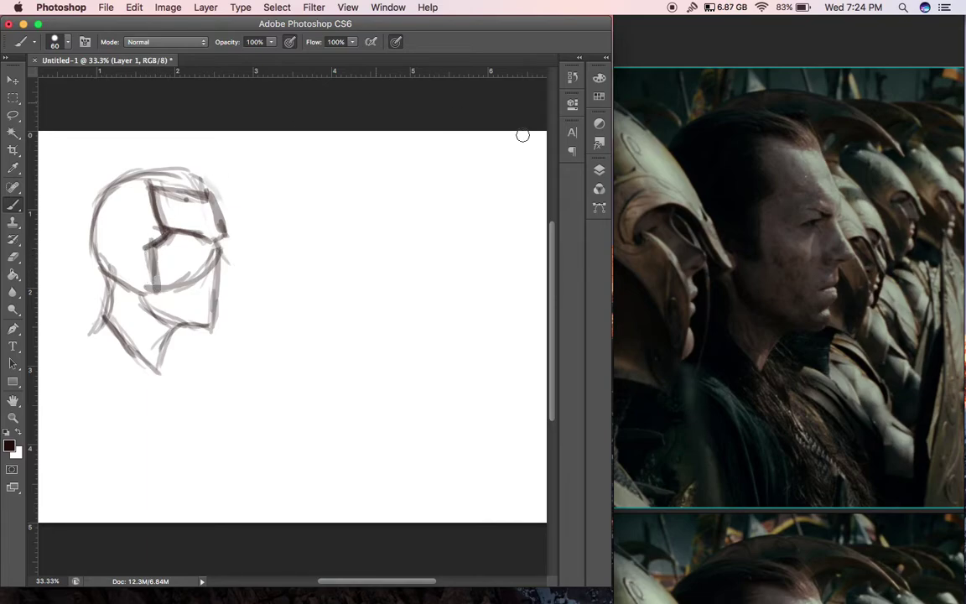
Step: Compare the hairline with the PureRef profile and redraw the temple line slightly farther back on the head
{"action": "left_click", "coordinate": [765, 251]}
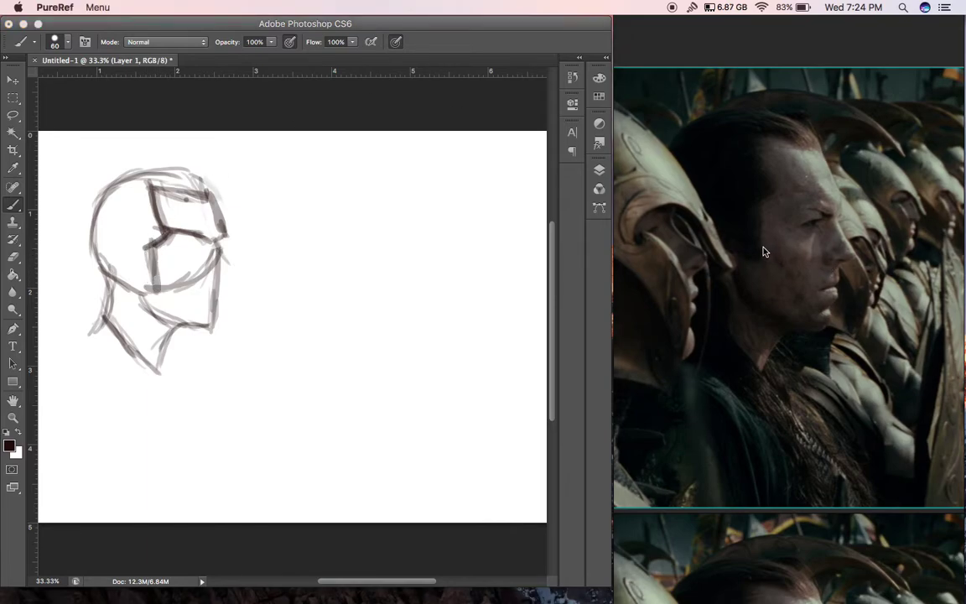
{"action": "left_click", "coordinate": [193, 260]}
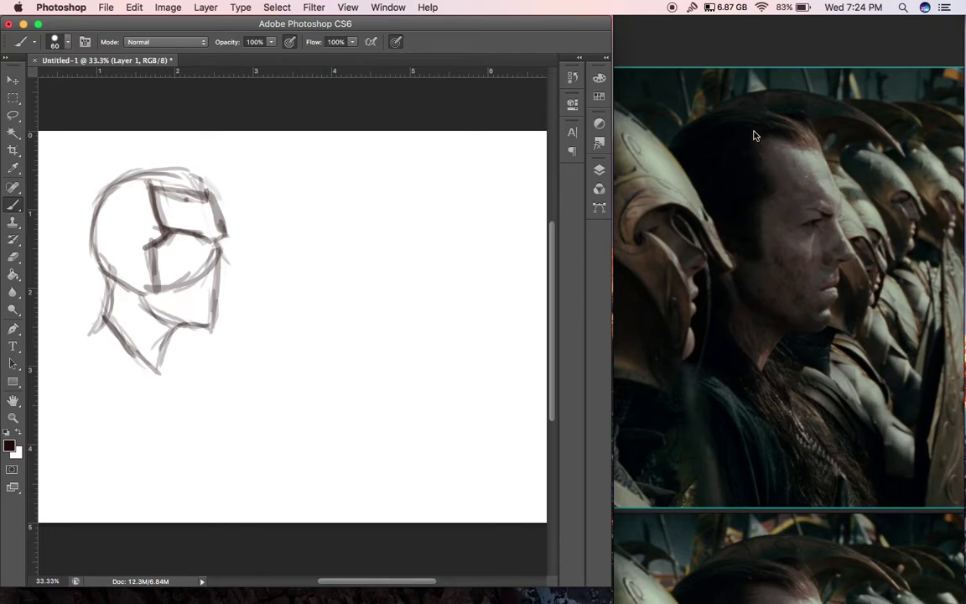
{"action": "left_click_drag", "start_coordinate": [145, 188], "coordinate": [159, 225]}
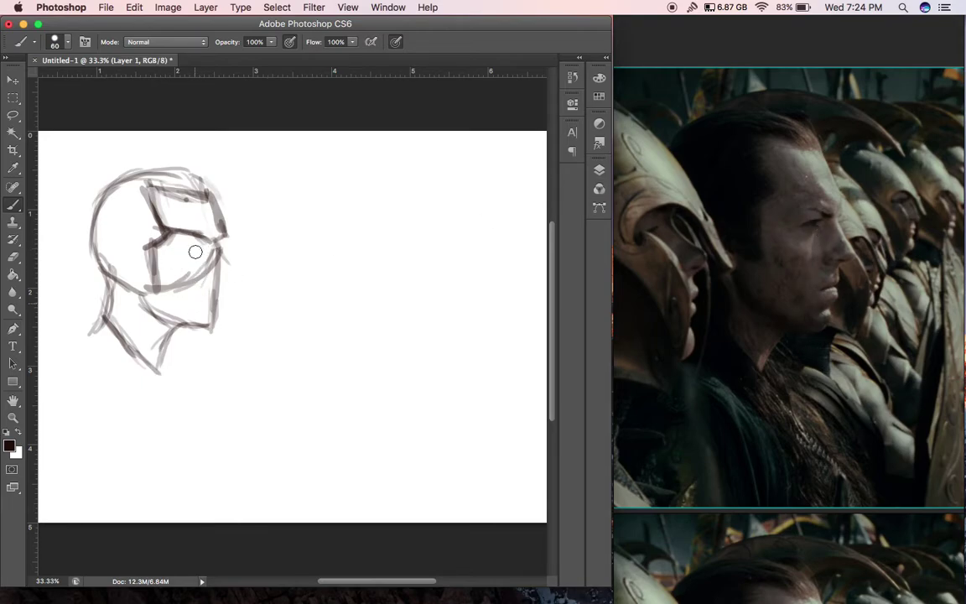
Step: Sketch the vertical front-plane edge from brow to chin and add light cheek plane lines between it and the side plane
{"action": "mouse_move", "coordinate": [197, 248]}
{"action": "left_mouse_down"}
{"action": "mouse_move", "coordinate": [187, 328]}
{"action": "mouse_move", "coordinate": [198, 244]}
{"action": "left_mouse_up"}
{"action": "left_click_drag", "start_coordinate": [217, 225], "coordinate": [224, 235]}
{"action": "mouse_move", "coordinate": [155, 247]}
{"action": "left_mouse_down"}
{"action": "mouse_move", "coordinate": [193, 269]}
{"action": "mouse_move", "coordinate": [187, 253]}
{"action": "mouse_move", "coordinate": [185, 308]}
{"action": "mouse_move", "coordinate": [190, 242]}
{"action": "mouse_move", "coordinate": [195, 281]}
{"action": "left_mouse_up"}
{"action": "left_click_drag", "start_coordinate": [198, 193], "coordinate": [213, 209]}
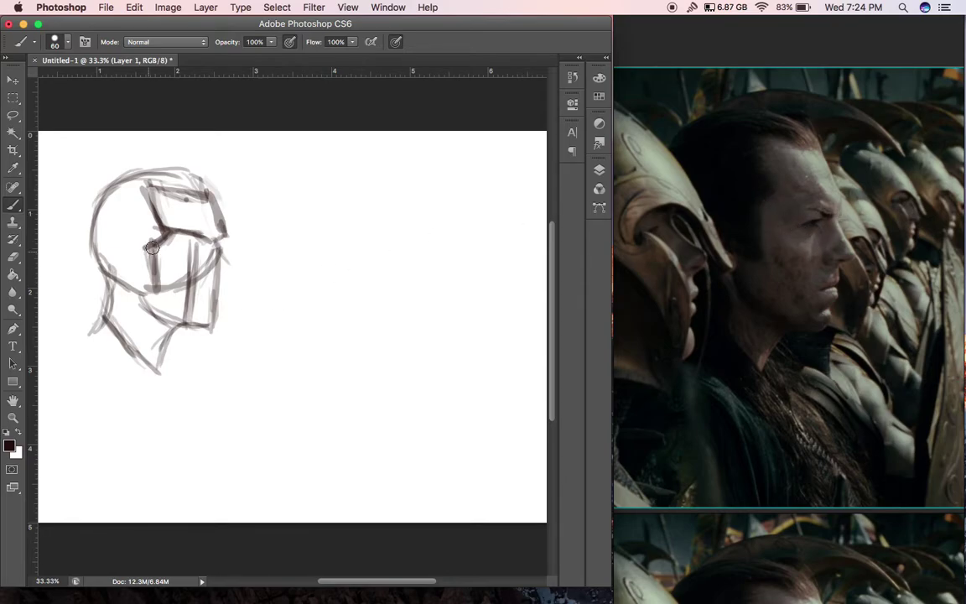
{"action": "mouse_move", "coordinate": [155, 271]}
{"action": "left_mouse_down"}
{"action": "mouse_move", "coordinate": [188, 268]}
{"action": "mouse_move", "coordinate": [190, 318]}
{"action": "left_mouse_up"}
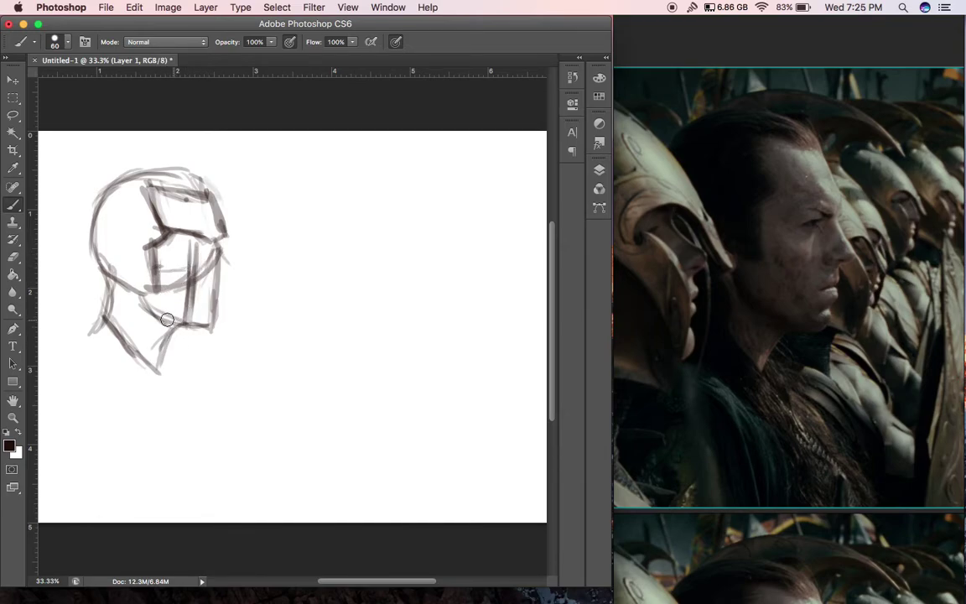
Step: Strengthen the jaw and chin line up to the side plane, and sketch the ear behind it
{"action": "left_click_drag", "start_coordinate": [189, 325], "coordinate": [209, 328]}
{"action": "left_click_drag", "start_coordinate": [185, 325], "coordinate": [212, 328]}
{"action": "left_click_drag", "start_coordinate": [184, 325], "coordinate": [164, 351]}
{"action": "mouse_move", "coordinate": [152, 255]}
{"action": "left_mouse_down"}
{"action": "mouse_move", "coordinate": [155, 311]}
{"action": "mouse_move", "coordinate": [151, 295]}
{"action": "left_mouse_up"}
{"action": "mouse_move", "coordinate": [140, 277]}
{"action": "left_mouse_down"}
{"action": "mouse_move", "coordinate": [156, 284]}
{"action": "mouse_move", "coordinate": [128, 249]}
{"action": "mouse_move", "coordinate": [116, 251]}
{"action": "mouse_move", "coordinate": [112, 267]}
{"action": "mouse_move", "coordinate": [150, 315]}
{"action": "left_mouse_up"}
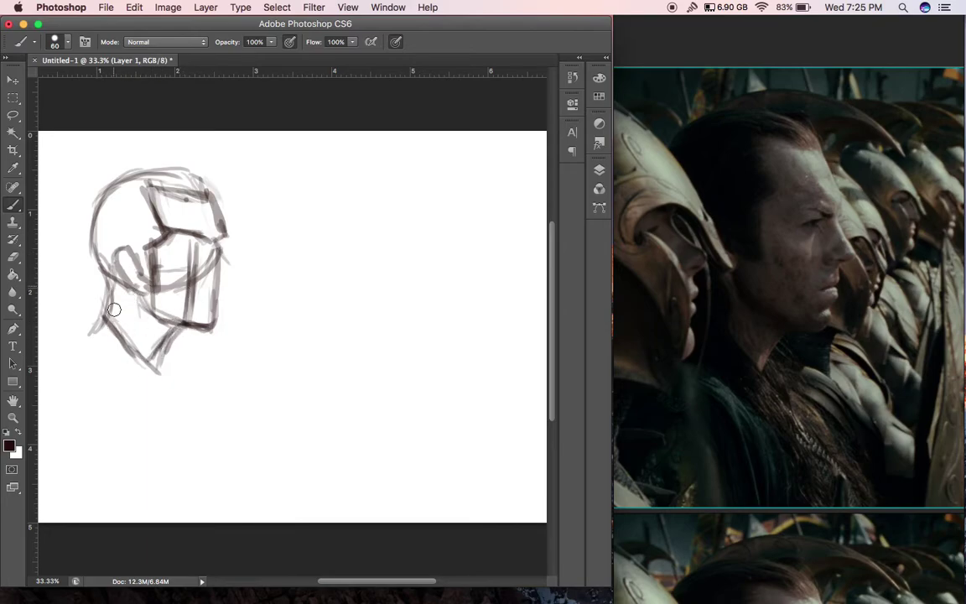
Step: Sketch the back of the neck and the long neck muscle running diagonally from behind the ear to the throat's base
{"action": "left_click_drag", "start_coordinate": [103, 270], "coordinate": [128, 349]}
{"action": "mouse_move", "coordinate": [127, 285]}
{"action": "left_mouse_down"}
{"action": "mouse_move", "coordinate": [151, 362]}
{"action": "mouse_move", "coordinate": [170, 375]}
{"action": "mouse_move", "coordinate": [159, 370]}
{"action": "left_mouse_up"}
{"action": "left_click_drag", "start_coordinate": [132, 336], "coordinate": [174, 398]}
{"action": "left_click_drag", "start_coordinate": [145, 358], "coordinate": [171, 416]}
{"action": "mouse_move", "coordinate": [105, 325]}
{"action": "left_mouse_down"}
{"action": "mouse_move", "coordinate": [142, 382]}
{"action": "mouse_move", "coordinate": [163, 384]}
{"action": "left_mouse_up"}
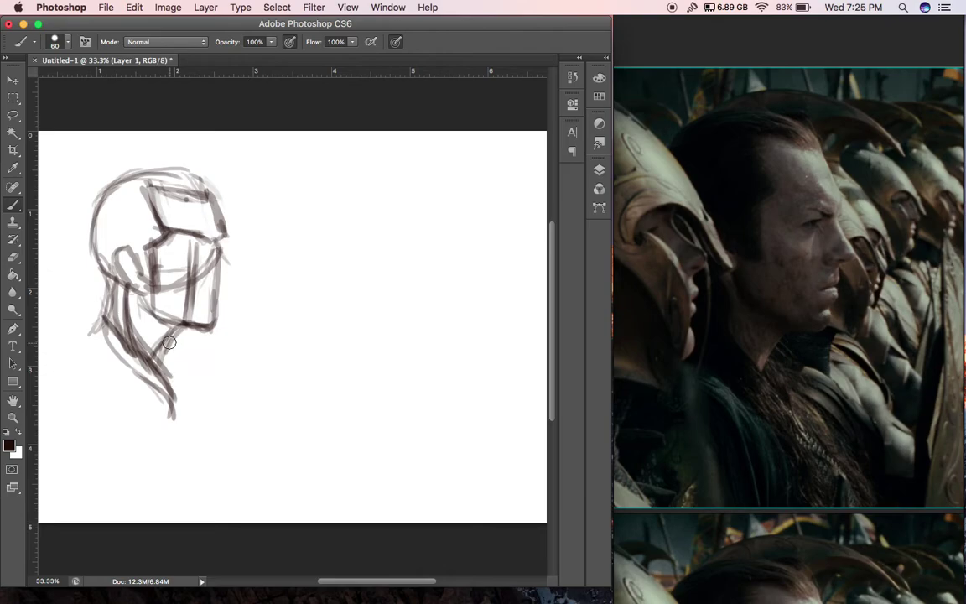
Step: Add curved collar strokes in front of the throat and the shoulder lines behind the neck
{"action": "left_click_drag", "start_coordinate": [168, 347], "coordinate": [190, 385]}
{"action": "mouse_move", "coordinate": [179, 350]}
{"action": "left_mouse_down"}
{"action": "mouse_move", "coordinate": [208, 391]}
{"action": "mouse_move", "coordinate": [204, 374]}
{"action": "left_mouse_up"}
{"action": "mouse_move", "coordinate": [174, 339]}
{"action": "left_mouse_down"}
{"action": "mouse_move", "coordinate": [206, 358]}
{"action": "mouse_move", "coordinate": [210, 370]}
{"action": "mouse_move", "coordinate": [198, 374]}
{"action": "left_mouse_up"}
{"action": "mouse_move", "coordinate": [172, 340]}
{"action": "left_mouse_down"}
{"action": "mouse_move", "coordinate": [215, 368]}
{"action": "mouse_move", "coordinate": [207, 374]}
{"action": "mouse_move", "coordinate": [196, 341]}
{"action": "mouse_move", "coordinate": [209, 399]}
{"action": "mouse_move", "coordinate": [215, 383]}
{"action": "mouse_move", "coordinate": [196, 334]}
{"action": "mouse_move", "coordinate": [215, 375]}
{"action": "mouse_move", "coordinate": [182, 293]}
{"action": "mouse_move", "coordinate": [224, 411]}
{"action": "left_mouse_up"}
{"action": "mouse_move", "coordinate": [95, 333]}
{"action": "left_mouse_down"}
{"action": "mouse_move", "coordinate": [79, 341]}
{"action": "mouse_move", "coordinate": [124, 398]}
{"action": "left_mouse_up"}
{"action": "left_click_drag", "start_coordinate": [99, 354], "coordinate": [123, 389]}
{"action": "left_click_drag", "start_coordinate": [100, 333], "coordinate": [65, 355]}
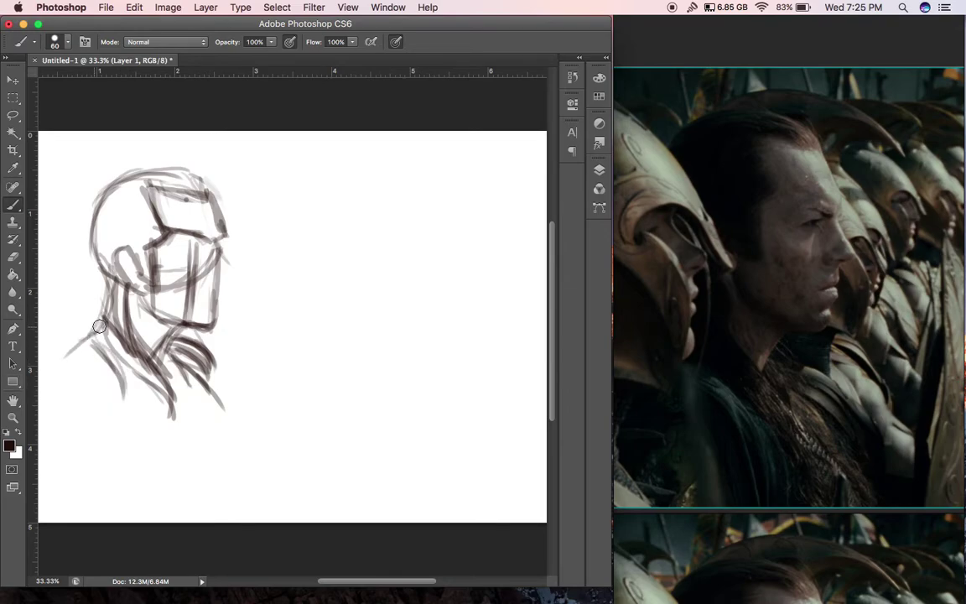
{"action": "left_click_drag", "start_coordinate": [224, 236], "coordinate": [219, 241]}
Step: Doodle an explanatory figure in the blank area, clear it, and draw a slanted pencil with a parallel line beside the forehead
{"action": "mouse_move", "coordinate": [377, 295]}
{"action": "left_mouse_down"}
{"action": "mouse_move", "coordinate": [394, 321]}
{"action": "mouse_move", "coordinate": [407, 311]}
{"action": "left_mouse_up"}
{"action": "left_click_drag", "start_coordinate": [384, 235], "coordinate": [386, 292]}
{"action": "left_click_drag", "start_coordinate": [388, 255], "coordinate": [390, 211]}
{"action": "mouse_move", "coordinate": [393, 266]}
{"action": "left_mouse_down"}
{"action": "mouse_move", "coordinate": [397, 284]}
{"action": "mouse_move", "coordinate": [386, 295]}
{"action": "left_mouse_up"}
{"action": "left_click_drag", "start_coordinate": [389, 238], "coordinate": [396, 275]}
{"action": "mouse_move", "coordinate": [384, 241]}
{"action": "left_mouse_down"}
{"action": "mouse_move", "coordinate": [392, 278]}
{"action": "mouse_move", "coordinate": [395, 237]}
{"action": "mouse_move", "coordinate": [409, 259]}
{"action": "mouse_move", "coordinate": [392, 232]}
{"action": "mouse_move", "coordinate": [426, 235]}
{"action": "mouse_move", "coordinate": [413, 238]}
{"action": "mouse_move", "coordinate": [422, 209]}
{"action": "left_mouse_up"}
{"action": "mouse_move", "coordinate": [392, 241]}
{"action": "left_mouse_down"}
{"action": "mouse_move", "coordinate": [401, 268]}
{"action": "mouse_move", "coordinate": [387, 285]}
{"action": "mouse_move", "coordinate": [435, 317]}
{"action": "mouse_move", "coordinate": [427, 331]}
{"action": "left_mouse_up"}
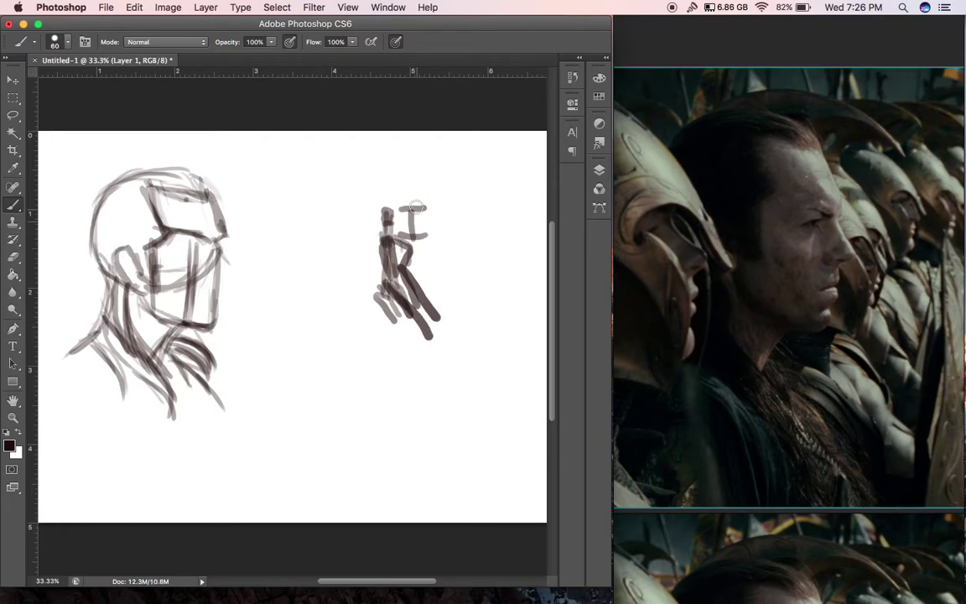
{"action": "left_click_drag", "start_coordinate": [398, 233], "coordinate": [471, 224]}
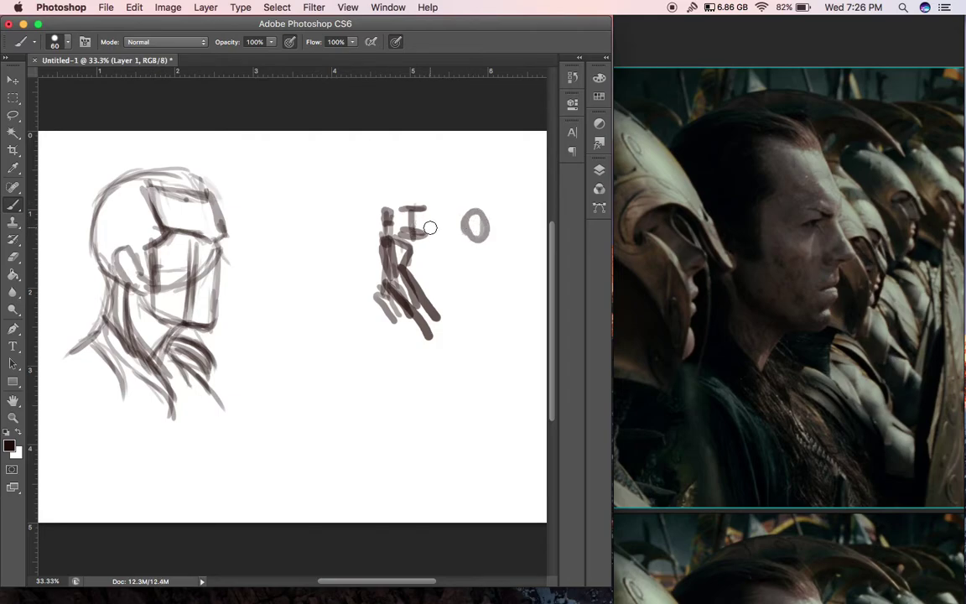
{"action": "mouse_move", "coordinate": [364, 243]}
{"action": "left_mouse_down"}
{"action": "mouse_move", "coordinate": [409, 174]}
{"action": "mouse_move", "coordinate": [353, 269]}
{"action": "mouse_move", "coordinate": [430, 207]}
{"action": "mouse_move", "coordinate": [438, 235]}
{"action": "mouse_move", "coordinate": [388, 316]}
{"action": "mouse_move", "coordinate": [512, 195]}
{"action": "mouse_move", "coordinate": [408, 328]}
{"action": "mouse_move", "coordinate": [480, 286]}
{"action": "left_mouse_up"}
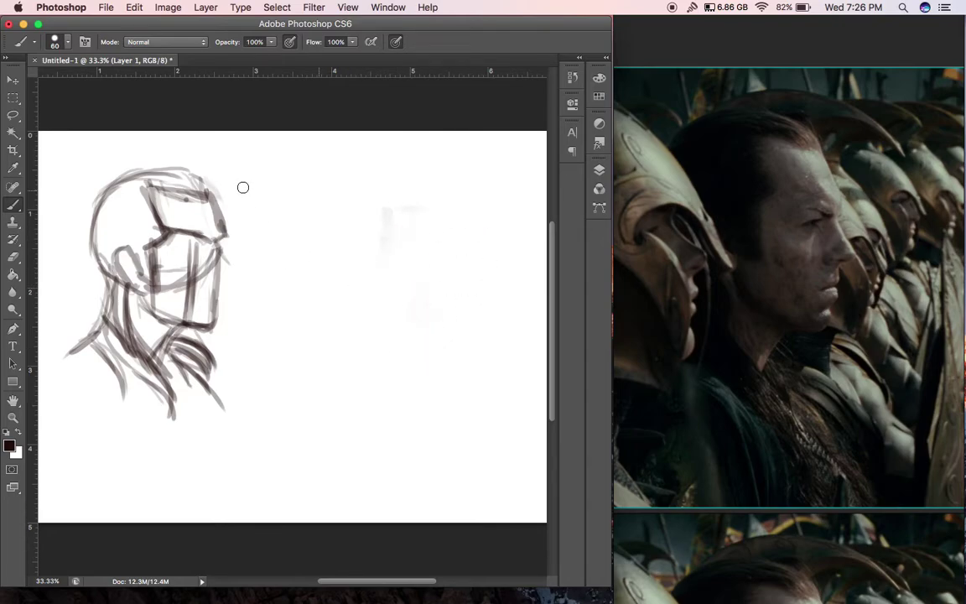
{"action": "mouse_move", "coordinate": [249, 190]}
{"action": "left_mouse_down"}
{"action": "mouse_move", "coordinate": [252, 170]}
{"action": "mouse_move", "coordinate": [279, 254]}
{"action": "left_mouse_up"}
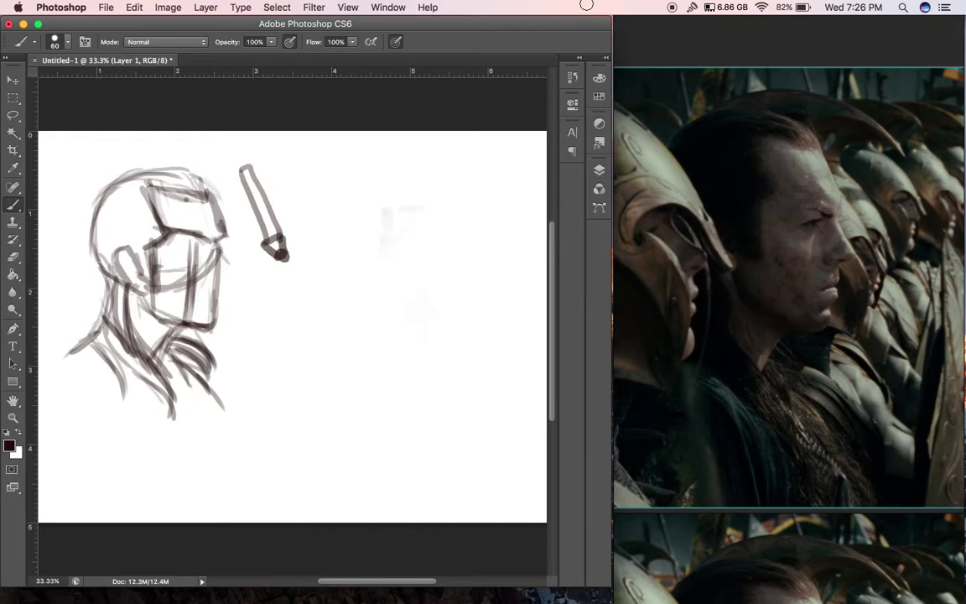
{"action": "left_click_drag", "start_coordinate": [275, 175], "coordinate": [297, 243]}
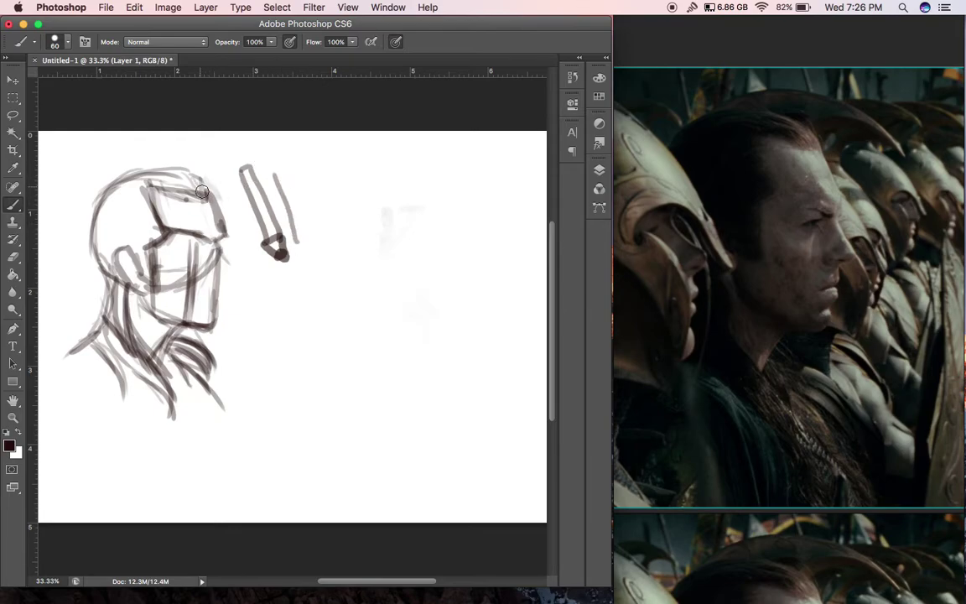
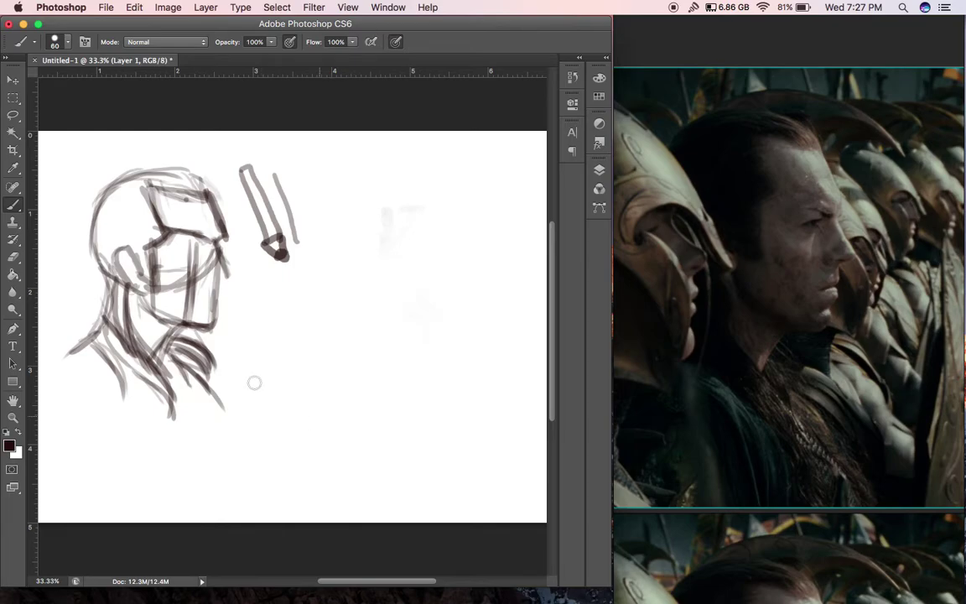
Step: Sketch the nose on the front of the face, ending its slanted bridge with a short underside
{"action": "mouse_move", "coordinate": [223, 263]}
{"action": "left_mouse_down"}
{"action": "mouse_move", "coordinate": [230, 285]}
{"action": "mouse_move", "coordinate": [219, 282]}
{"action": "mouse_move", "coordinate": [229, 277]}
{"action": "mouse_move", "coordinate": [215, 284]}
{"action": "left_mouse_up"}
Step: Doodle an enlarged brow-and-nose profile and a bumped bridge line between two dots in the blank area, and erase both
{"action": "mouse_move", "coordinate": [403, 215]}
{"action": "left_mouse_down"}
{"action": "mouse_move", "coordinate": [442, 283]}
{"action": "mouse_move", "coordinate": [401, 299]}
{"action": "left_mouse_up"}
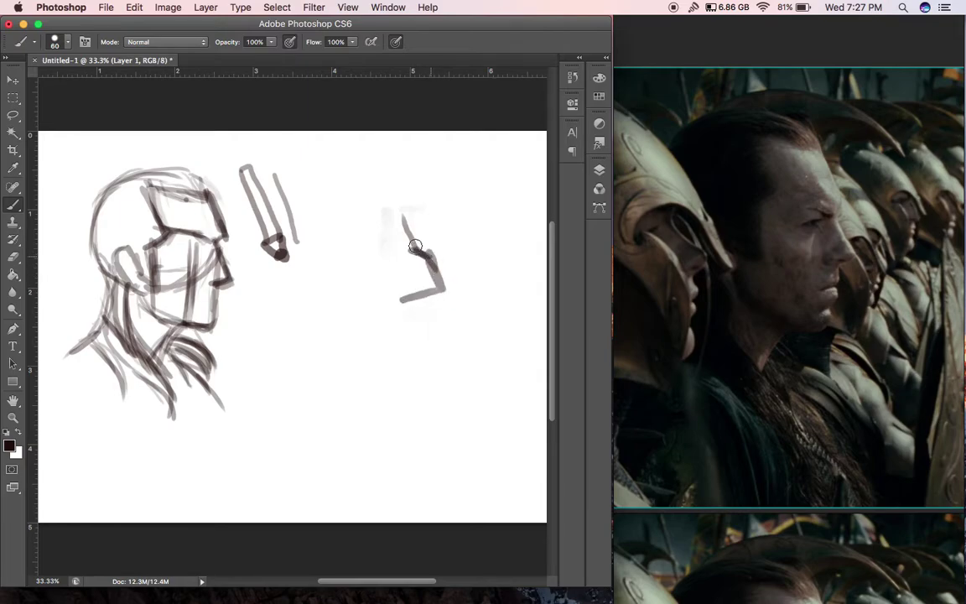
{"action": "mouse_move", "coordinate": [400, 208]}
{"action": "left_mouse_down"}
{"action": "mouse_move", "coordinate": [437, 284]}
{"action": "mouse_move", "coordinate": [402, 221]}
{"action": "mouse_move", "coordinate": [420, 223]}
{"action": "mouse_move", "coordinate": [402, 242]}
{"action": "mouse_move", "coordinate": [408, 205]}
{"action": "mouse_move", "coordinate": [429, 258]}
{"action": "mouse_move", "coordinate": [400, 205]}
{"action": "mouse_move", "coordinate": [415, 187]}
{"action": "mouse_move", "coordinate": [409, 164]}
{"action": "mouse_move", "coordinate": [403, 208]}
{"action": "mouse_move", "coordinate": [406, 155]}
{"action": "mouse_move", "coordinate": [428, 263]}
{"action": "mouse_move", "coordinate": [413, 228]}
{"action": "left_mouse_up"}
{"action": "left_click", "coordinate": [466, 190]}
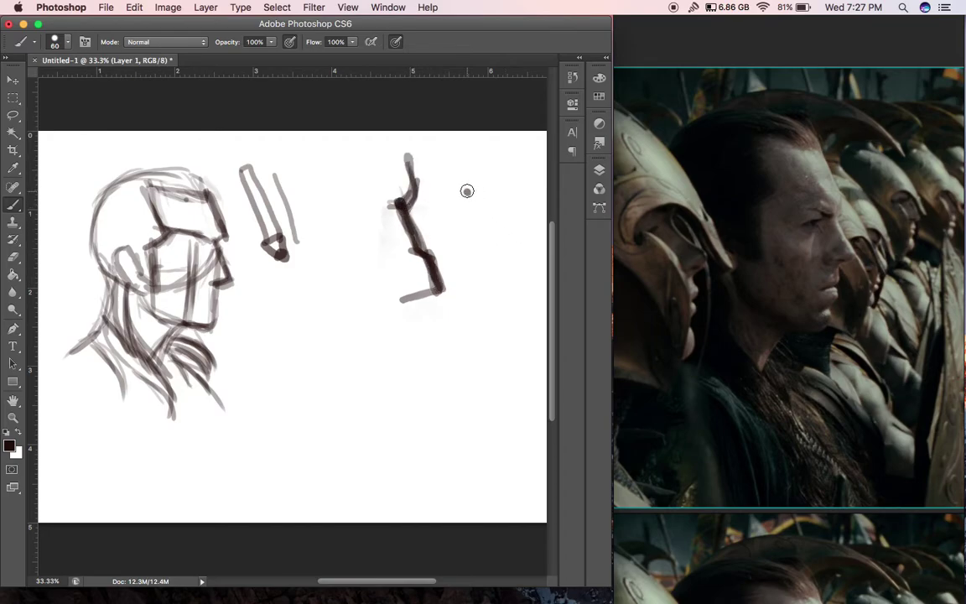
{"action": "left_click_drag", "start_coordinate": [468, 189], "coordinate": [497, 288]}
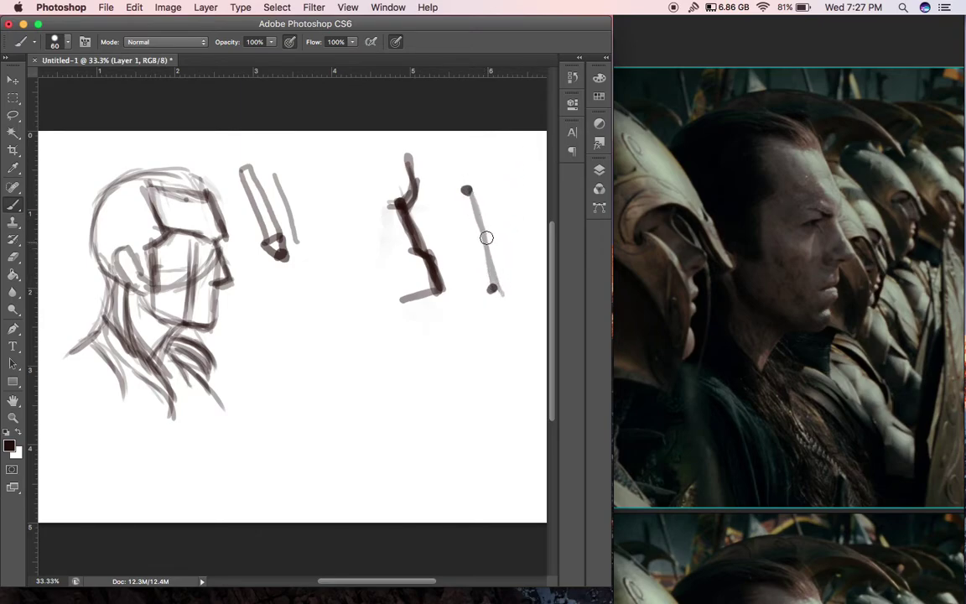
{"action": "mouse_move", "coordinate": [484, 243]}
{"action": "left_mouse_down"}
{"action": "mouse_move", "coordinate": [488, 272]}
{"action": "mouse_move", "coordinate": [467, 188]}
{"action": "mouse_move", "coordinate": [495, 289]}
{"action": "left_mouse_up"}
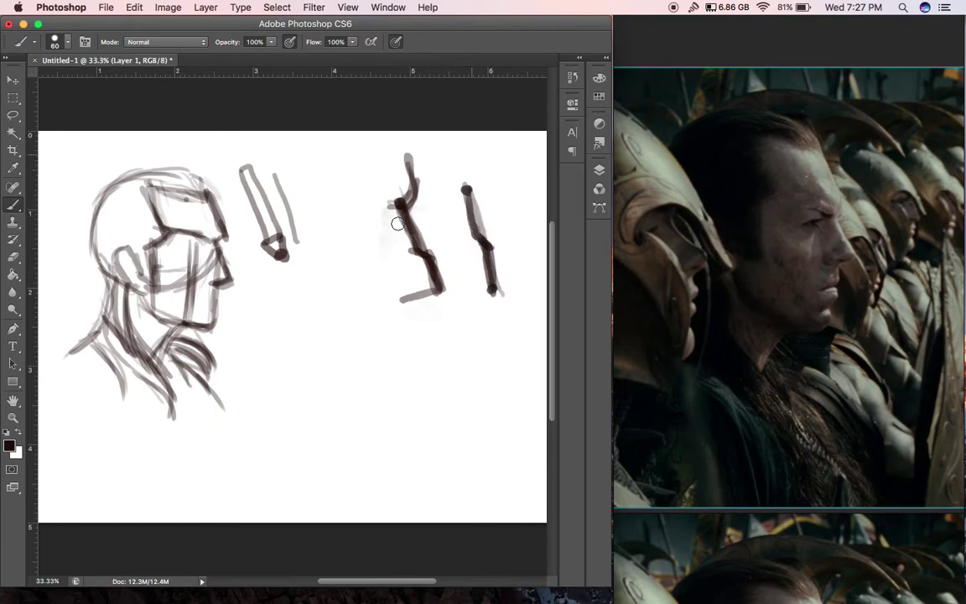
{"action": "mouse_move", "coordinate": [399, 219]}
{"action": "left_mouse_down"}
{"action": "mouse_move", "coordinate": [437, 203]}
{"action": "mouse_move", "coordinate": [417, 204]}
{"action": "mouse_move", "coordinate": [413, 172]}
{"action": "mouse_move", "coordinate": [405, 226]}
{"action": "mouse_move", "coordinate": [427, 183]}
{"action": "mouse_move", "coordinate": [357, 239]}
{"action": "mouse_move", "coordinate": [486, 170]}
{"action": "mouse_move", "coordinate": [465, 180]}
{"action": "mouse_move", "coordinate": [385, 333]}
{"action": "mouse_move", "coordinate": [413, 321]}
{"action": "mouse_move", "coordinate": [513, 205]}
{"action": "mouse_move", "coordinate": [481, 307]}
{"action": "mouse_move", "coordinate": [491, 318]}
{"action": "mouse_move", "coordinate": [501, 313]}
{"action": "mouse_move", "coordinate": [483, 270]}
{"action": "left_mouse_up"}
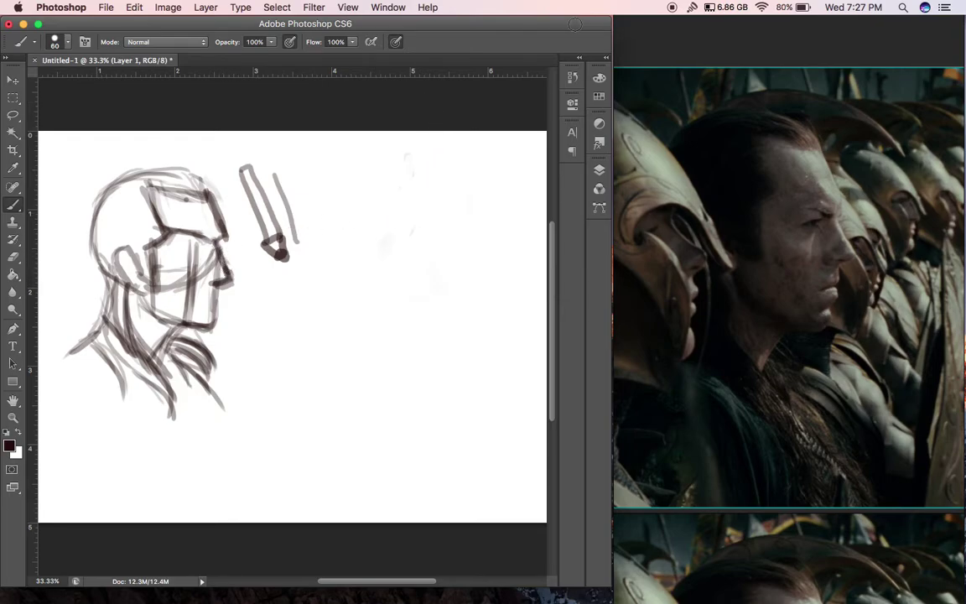
Step: Erase the pencil doodle, draw a slanted I-shaped bar in the blank area as a demonstration, and erase it
{"action": "mouse_move", "coordinate": [246, 165]}
{"action": "left_mouse_down"}
{"action": "mouse_move", "coordinate": [241, 194]}
{"action": "mouse_move", "coordinate": [268, 246]}
{"action": "mouse_move", "coordinate": [260, 260]}
{"action": "mouse_move", "coordinate": [276, 274]}
{"action": "mouse_move", "coordinate": [286, 265]}
{"action": "left_mouse_up"}
{"action": "left_click_drag", "start_coordinate": [402, 189], "coordinate": [421, 166]}
{"action": "mouse_move", "coordinate": [348, 195]}
{"action": "left_mouse_down"}
{"action": "mouse_move", "coordinate": [396, 269]}
{"action": "mouse_move", "coordinate": [428, 253]}
{"action": "left_mouse_up"}
{"action": "left_click_drag", "start_coordinate": [321, 205], "coordinate": [376, 172]}
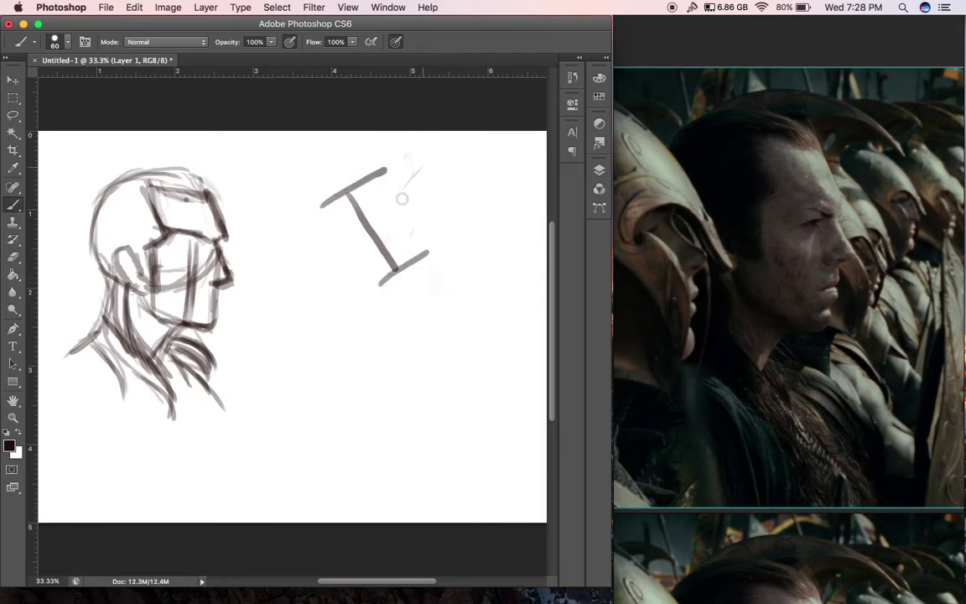
{"action": "mouse_move", "coordinate": [320, 209]}
{"action": "left_mouse_down"}
{"action": "mouse_move", "coordinate": [392, 160]}
{"action": "mouse_move", "coordinate": [332, 172]}
{"action": "left_mouse_up"}
{"action": "mouse_move", "coordinate": [380, 246]}
{"action": "left_mouse_down"}
{"action": "mouse_move", "coordinate": [437, 234]}
{"action": "mouse_move", "coordinate": [359, 300]}
{"action": "left_mouse_up"}
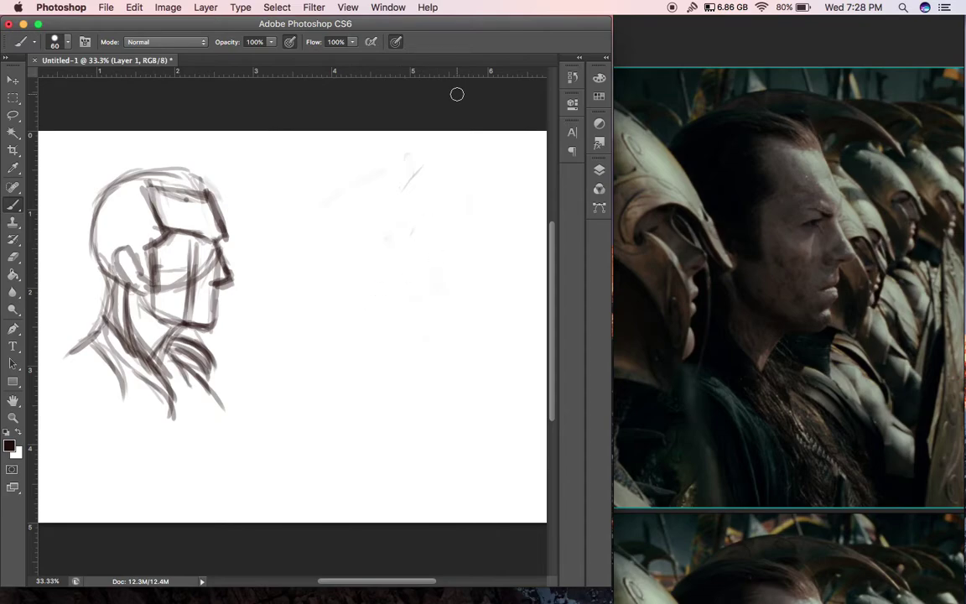
Step: Refine the nose's underside and sketch the mouth, lips and chin contour along the front of the face
{"action": "left_click_drag", "start_coordinate": [228, 275], "coordinate": [212, 283]}
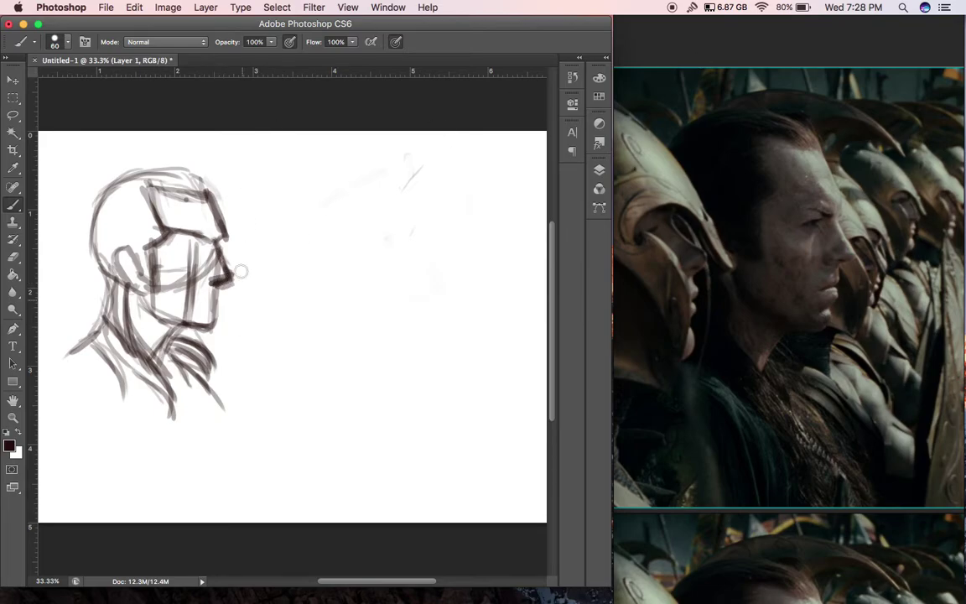
{"action": "mouse_move", "coordinate": [230, 289]}
{"action": "left_mouse_down"}
{"action": "mouse_move", "coordinate": [216, 295]}
{"action": "mouse_move", "coordinate": [222, 281]}
{"action": "mouse_move", "coordinate": [204, 302]}
{"action": "left_mouse_up"}
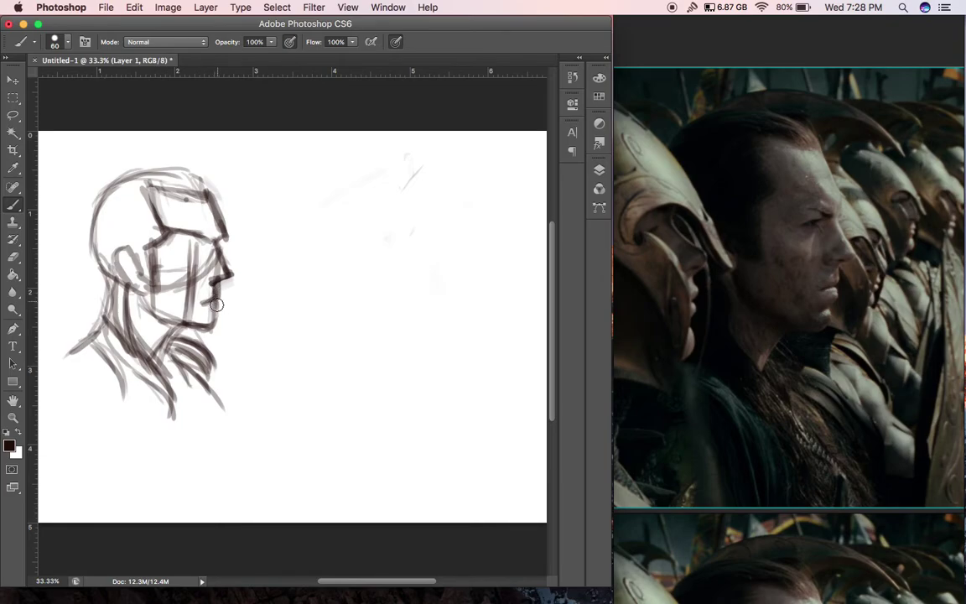
{"action": "left_click_drag", "start_coordinate": [214, 310], "coordinate": [210, 317]}
Step: Reduce the brush size to 30 and refine the brow, nostril and cheek before drawing the narrowed eye beneath the brow
{"action": "key", "text": "bracketleft"}
{"action": "key", "text": "bracketleft"}
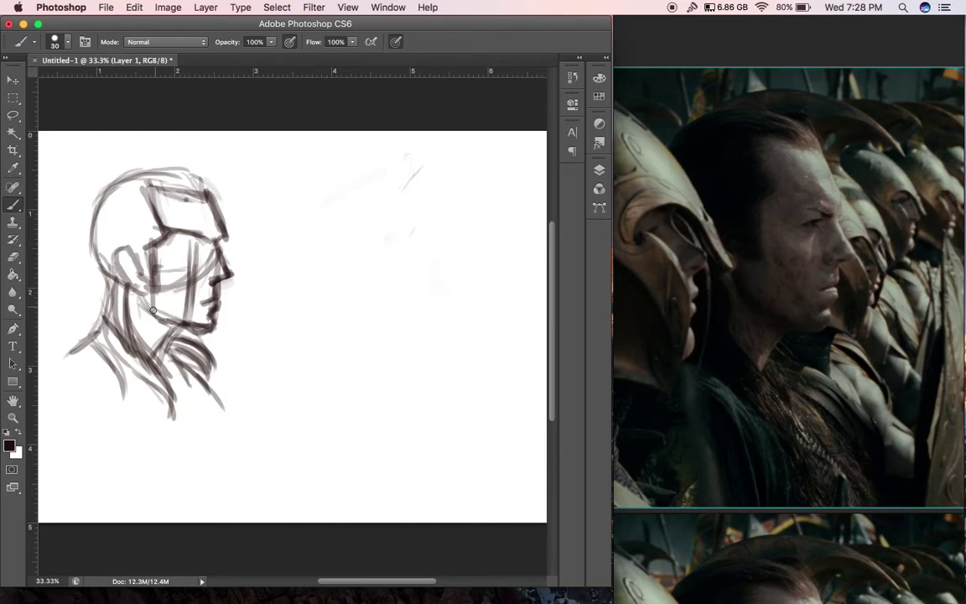
{"action": "left_click_drag", "start_coordinate": [157, 284], "coordinate": [192, 320]}
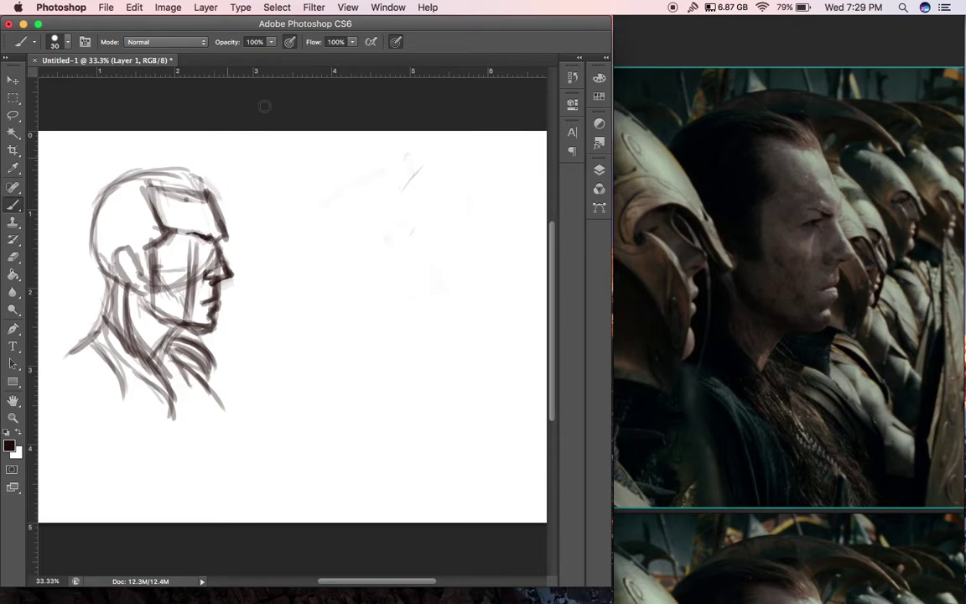
{"action": "left_click_drag", "start_coordinate": [183, 247], "coordinate": [202, 243]}
{"action": "left_click_drag", "start_coordinate": [180, 246], "coordinate": [197, 249]}
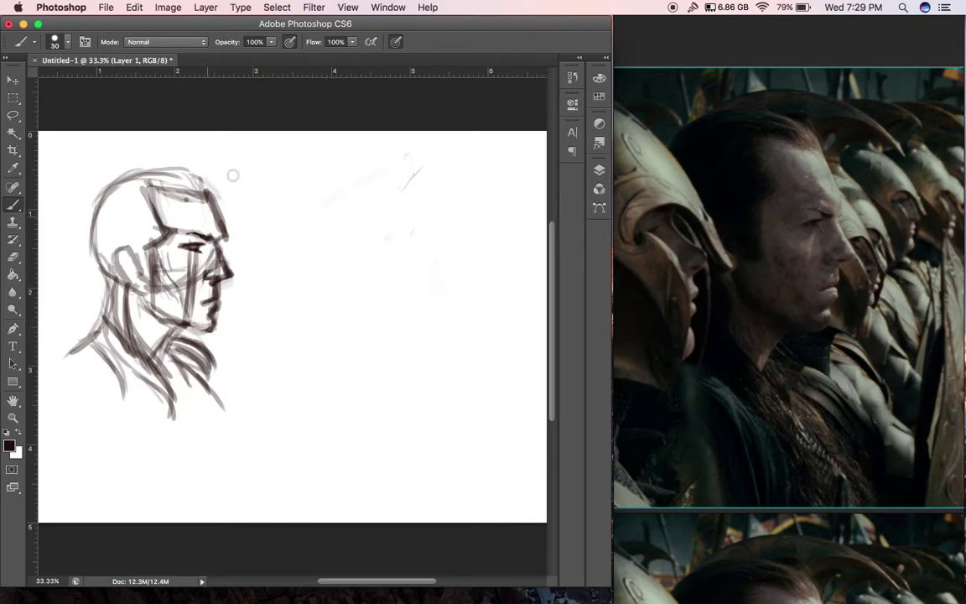
Step: Darken the jawline from chin to side plane and the line under the chin, and add light strokes around the eye socket
{"action": "left_click_drag", "start_coordinate": [185, 325], "coordinate": [211, 328]}
{"action": "left_click_drag", "start_coordinate": [164, 312], "coordinate": [152, 292]}
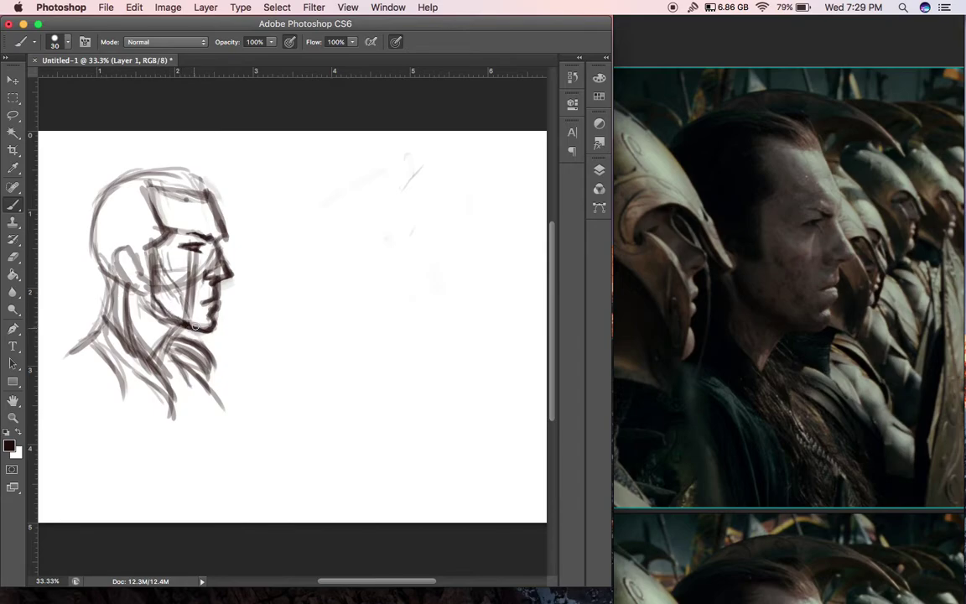
{"action": "left_click_drag", "start_coordinate": [189, 329], "coordinate": [166, 348]}
{"action": "left_click_drag", "start_coordinate": [173, 258], "coordinate": [189, 280]}
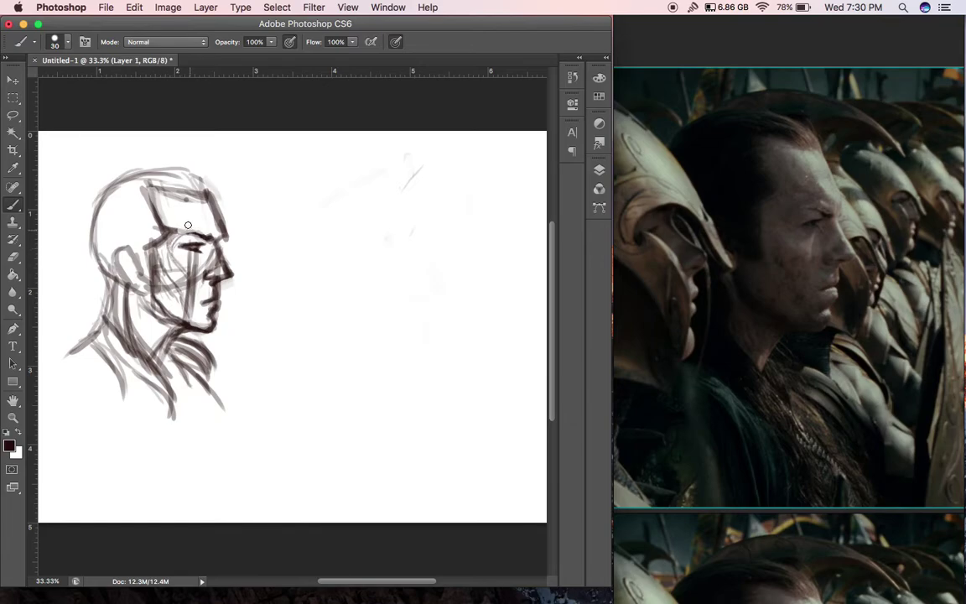
Step: Darken the skull's upper contour, the hairline and the forehead profile, adding light plane strokes on the forehead
{"action": "left_click_drag", "start_coordinate": [186, 204], "coordinate": [201, 228]}
{"action": "left_click_drag", "start_coordinate": [134, 268], "coordinate": [140, 277]}
{"action": "mouse_move", "coordinate": [150, 194]}
{"action": "left_mouse_down"}
{"action": "mouse_move", "coordinate": [201, 190]}
{"action": "mouse_move", "coordinate": [212, 205]}
{"action": "mouse_move", "coordinate": [182, 169]}
{"action": "mouse_move", "coordinate": [186, 175]}
{"action": "mouse_move", "coordinate": [125, 174]}
{"action": "mouse_move", "coordinate": [136, 173]}
{"action": "mouse_move", "coordinate": [97, 197]}
{"action": "mouse_move", "coordinate": [124, 181]}
{"action": "left_mouse_up"}
{"action": "mouse_move", "coordinate": [173, 170]}
{"action": "left_mouse_down"}
{"action": "mouse_move", "coordinate": [102, 178]}
{"action": "mouse_move", "coordinate": [83, 206]}
{"action": "mouse_move", "coordinate": [78, 191]}
{"action": "mouse_move", "coordinate": [94, 172]}
{"action": "mouse_move", "coordinate": [147, 168]}
{"action": "mouse_move", "coordinate": [206, 192]}
{"action": "left_mouse_up"}
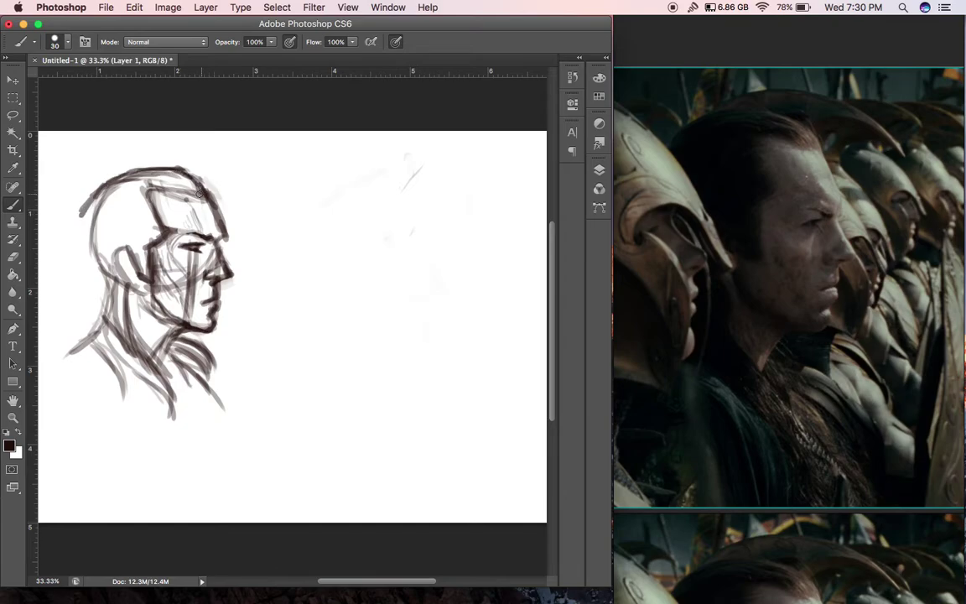
{"action": "left_click_drag", "start_coordinate": [144, 190], "coordinate": [197, 192]}
{"action": "left_click_drag", "start_coordinate": [189, 171], "coordinate": [225, 229]}
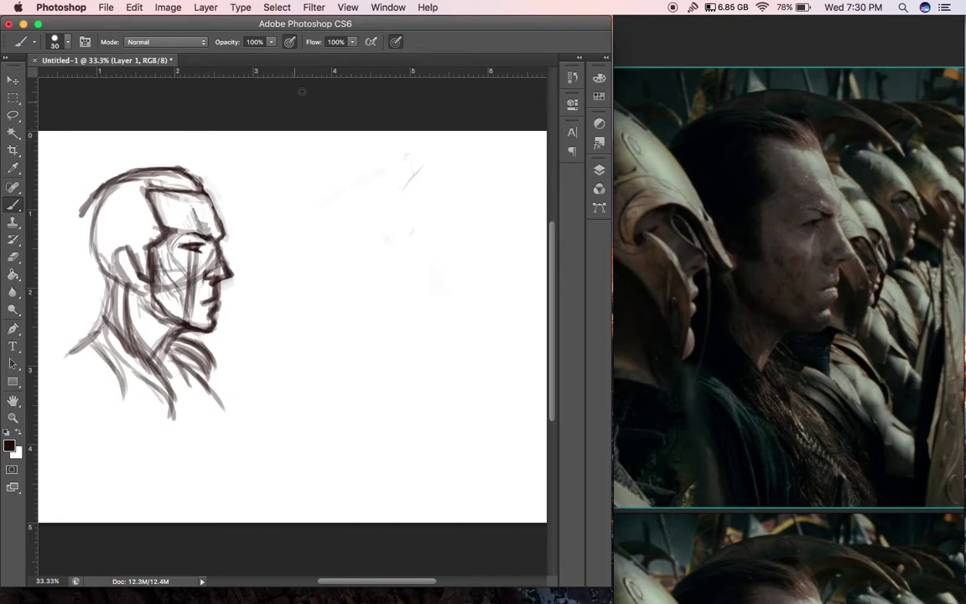
Step: Darken the ear's outline, draw its inner fold, and touch up the skull's rear contour
{"action": "left_click_drag", "start_coordinate": [134, 275], "coordinate": [115, 257]}
{"action": "mouse_move", "coordinate": [116, 263]}
{"action": "left_mouse_down"}
{"action": "mouse_move", "coordinate": [128, 251]}
{"action": "mouse_move", "coordinate": [142, 290]}
{"action": "left_mouse_up"}
{"action": "left_click_drag", "start_coordinate": [117, 249], "coordinate": [121, 254]}
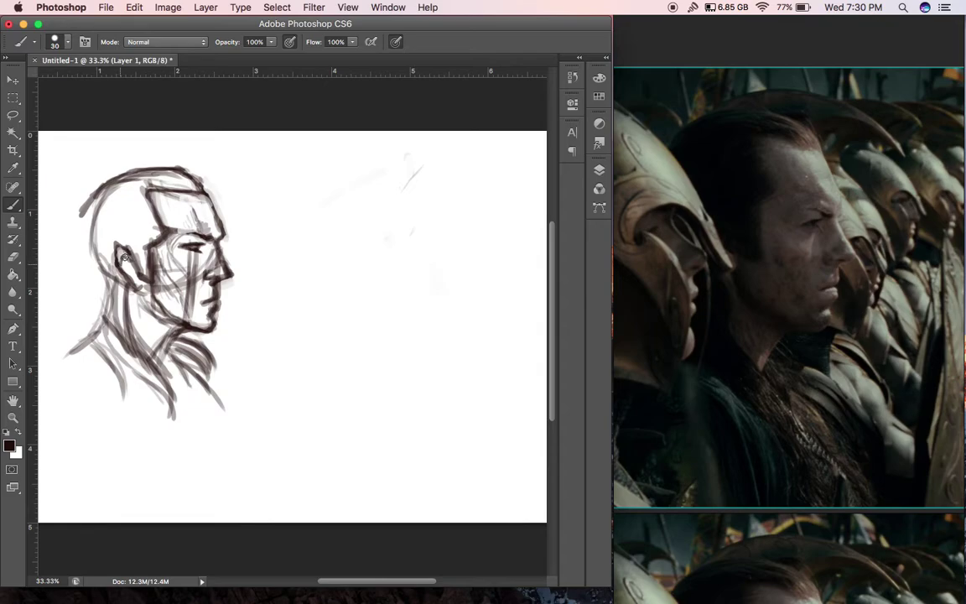
{"action": "left_click_drag", "start_coordinate": [123, 247], "coordinate": [130, 260]}
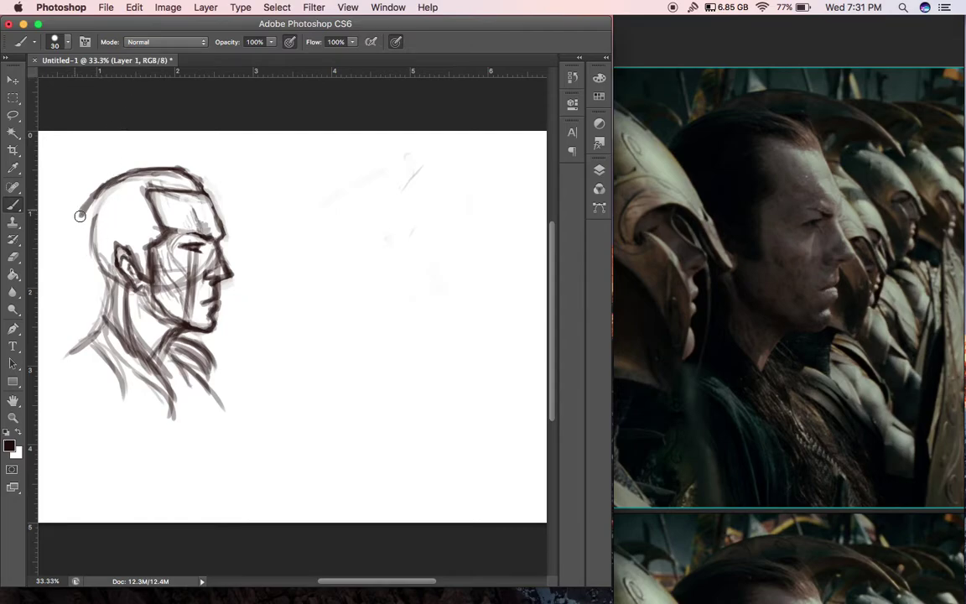
{"action": "mouse_move", "coordinate": [94, 199]}
{"action": "left_mouse_down"}
{"action": "mouse_move", "coordinate": [82, 234]}
{"action": "mouse_move", "coordinate": [100, 165]}
{"action": "left_mouse_up"}
Step: Move the head sketch up and toward the canvas's left edge with the Move tool, and return to the Brush tool
{"action": "left_click", "coordinate": [17, 80]}
{"action": "left_click_drag", "start_coordinate": [137, 234], "coordinate": [134, 220]}
{"action": "scroll", "coordinate": [135, 215], "scroll_direction": "left", "scroll_amount": 5}
{"action": "mouse_move", "coordinate": [214, 230]}
{"action": "left_mouse_down"}
{"action": "mouse_move", "coordinate": [192, 213]}
{"action": "mouse_move", "coordinate": [193, 223]}
{"action": "left_mouse_up"}
{"action": "left_click", "coordinate": [13, 205]}
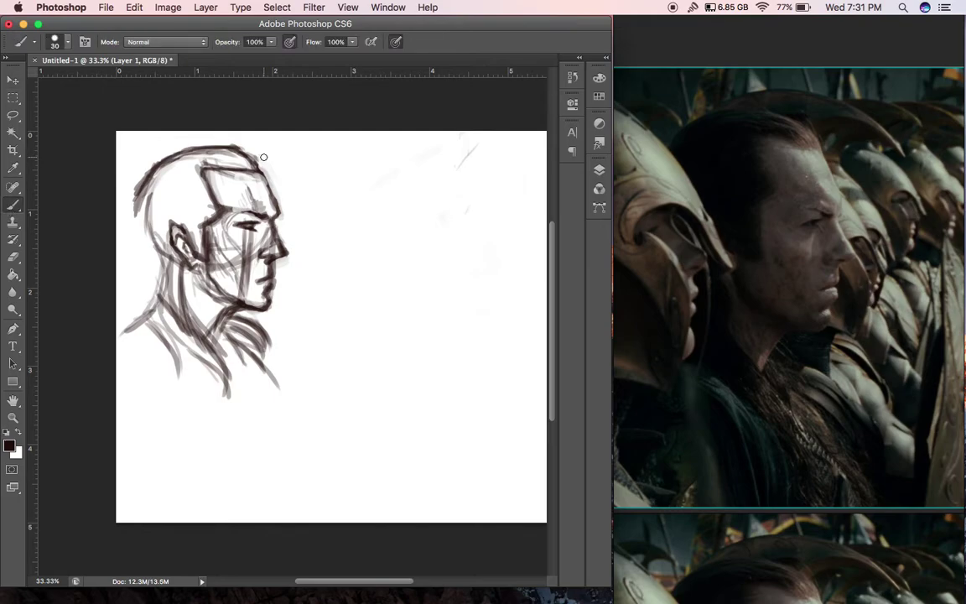
Step: Clear the stray diagonal mark from the blank area beside the head sketch
{"action": "scroll", "coordinate": [244, 147], "scroll_direction": "right", "scroll_amount": 5}
{"action": "scroll", "coordinate": [259, 156], "scroll_direction": "down", "scroll_amount": 4}
{"action": "scroll", "coordinate": [259, 156], "scroll_direction": "left", "scroll_amount": 2}
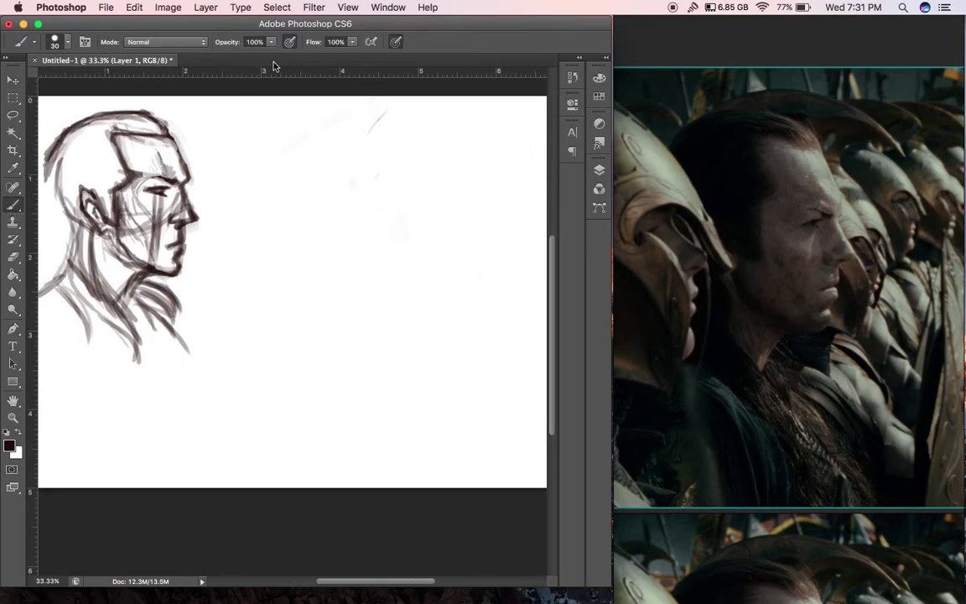
{"action": "key", "text": "super+z"}
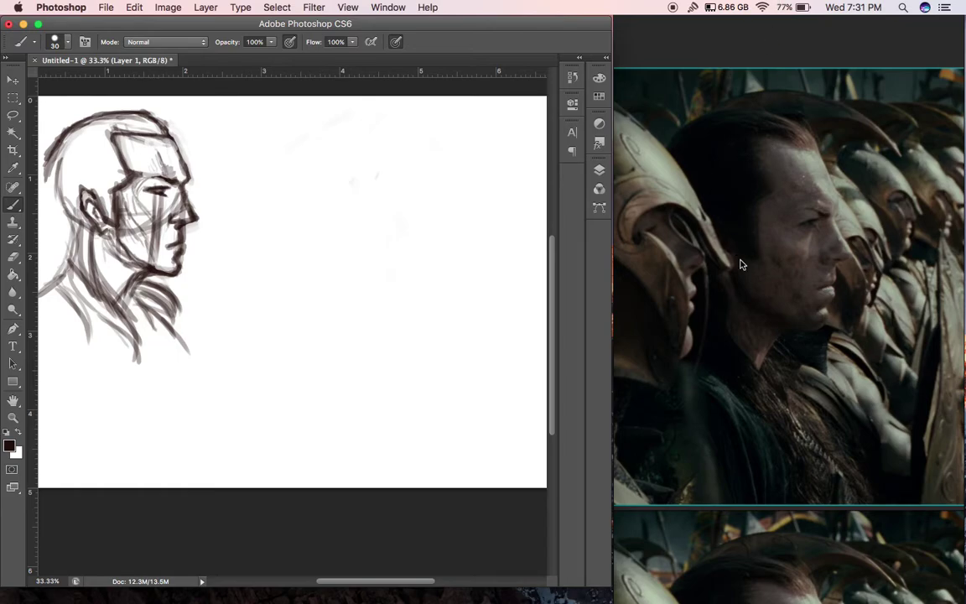
Step: Switch to PureRef, bring up the still of the man in profile with his mouth open, and return to Photoshop
{"action": "key", "text": "super+h"}
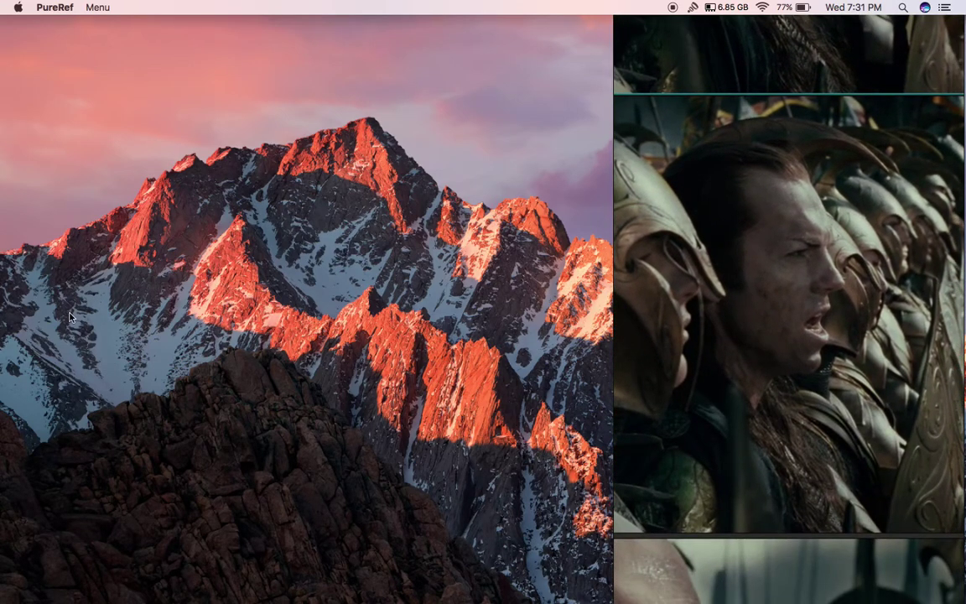
{"action": "left_click", "coordinate": [18, 224]}
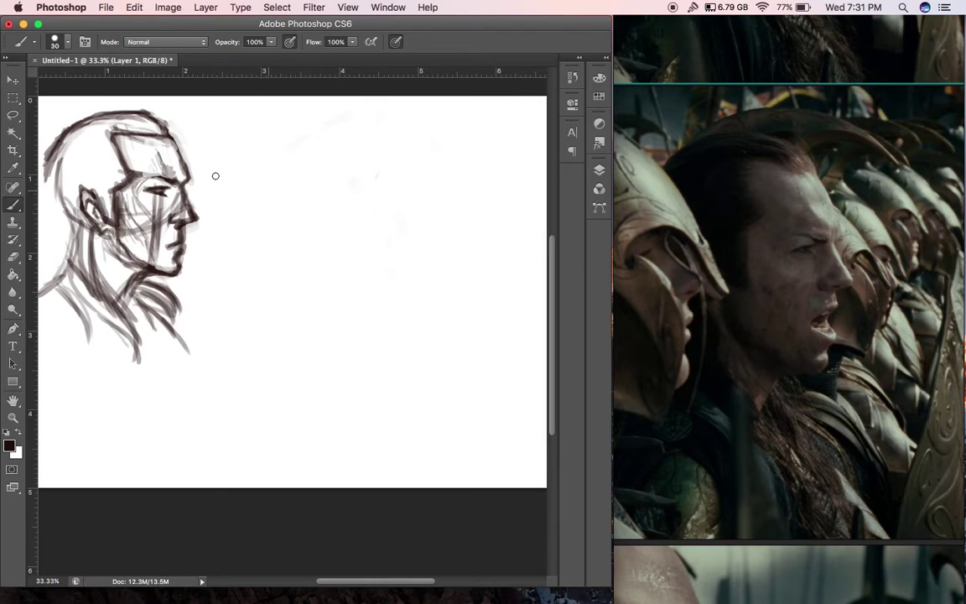
Step: Try a loose cranium circle in the blank area beside the first head, and clear it
{"action": "mouse_move", "coordinate": [284, 184]}
{"action": "left_mouse_down"}
{"action": "mouse_move", "coordinate": [268, 166]}
{"action": "mouse_move", "coordinate": [287, 201]}
{"action": "mouse_move", "coordinate": [272, 142]}
{"action": "mouse_move", "coordinate": [352, 182]}
{"action": "left_mouse_up"}
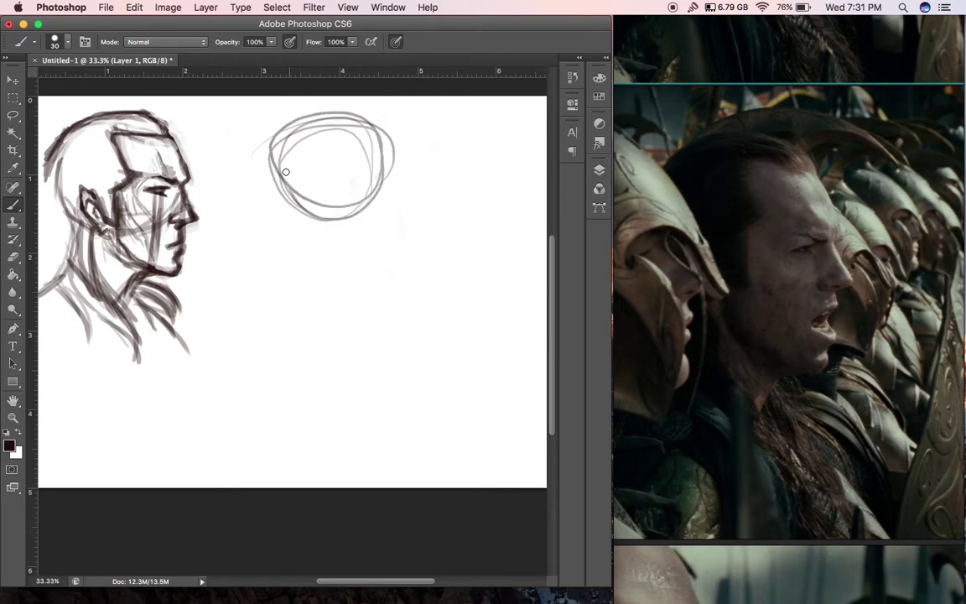
{"action": "mouse_move", "coordinate": [317, 116]}
{"action": "left_mouse_down"}
{"action": "mouse_move", "coordinate": [261, 154]}
{"action": "mouse_move", "coordinate": [346, 100]}
{"action": "mouse_move", "coordinate": [348, 107]}
{"action": "mouse_move", "coordinate": [271, 156]}
{"action": "mouse_move", "coordinate": [255, 155]}
{"action": "mouse_move", "coordinate": [318, 111]}
{"action": "mouse_move", "coordinate": [350, 122]}
{"action": "mouse_move", "coordinate": [270, 168]}
{"action": "mouse_move", "coordinate": [255, 191]}
{"action": "mouse_move", "coordinate": [314, 172]}
{"action": "mouse_move", "coordinate": [398, 121]}
{"action": "mouse_move", "coordinate": [400, 133]}
{"action": "mouse_move", "coordinate": [281, 227]}
{"action": "mouse_move", "coordinate": [317, 222]}
{"action": "mouse_move", "coordinate": [409, 179]}
{"action": "mouse_move", "coordinate": [422, 155]}
{"action": "mouse_move", "coordinate": [315, 237]}
{"action": "left_mouse_up"}
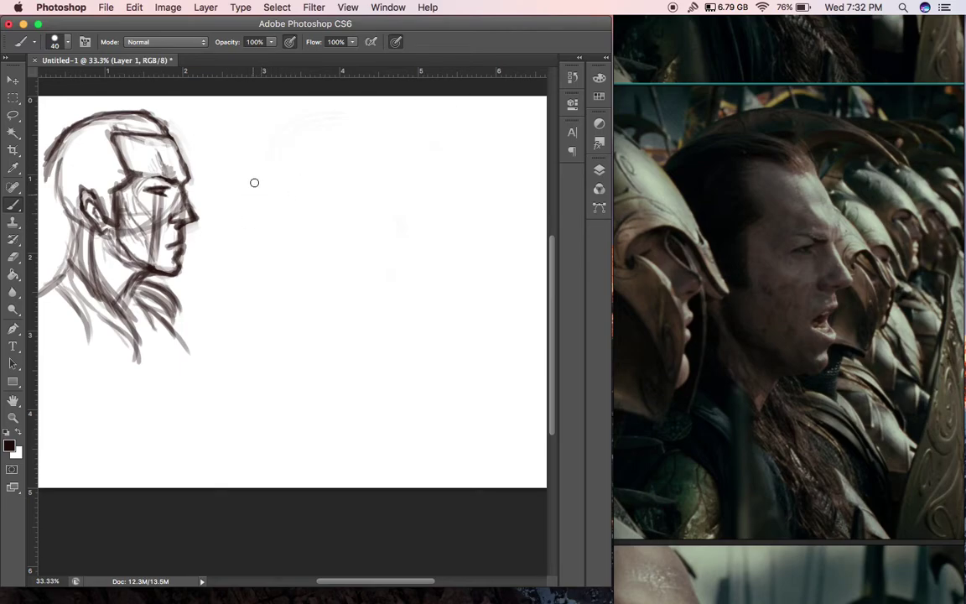
Step: With brush size 40, sketch the second head's cranium circle, straight front face line and angled jaw down to the chin
{"action": "mouse_move", "coordinate": [243, 172]}
{"action": "left_mouse_down"}
{"action": "mouse_move", "coordinate": [317, 116]}
{"action": "mouse_move", "coordinate": [352, 138]}
{"action": "mouse_move", "coordinate": [365, 153]}
{"action": "mouse_move", "coordinate": [286, 126]}
{"action": "mouse_move", "coordinate": [364, 184]}
{"action": "mouse_move", "coordinate": [352, 284]}
{"action": "left_mouse_up"}
{"action": "mouse_move", "coordinate": [287, 239]}
{"action": "left_mouse_down"}
{"action": "mouse_move", "coordinate": [309, 259]}
{"action": "mouse_move", "coordinate": [358, 273]}
{"action": "left_mouse_up"}
{"action": "mouse_move", "coordinate": [296, 220]}
{"action": "left_mouse_down"}
{"action": "mouse_move", "coordinate": [301, 245]}
{"action": "mouse_move", "coordinate": [354, 280]}
{"action": "left_mouse_up"}
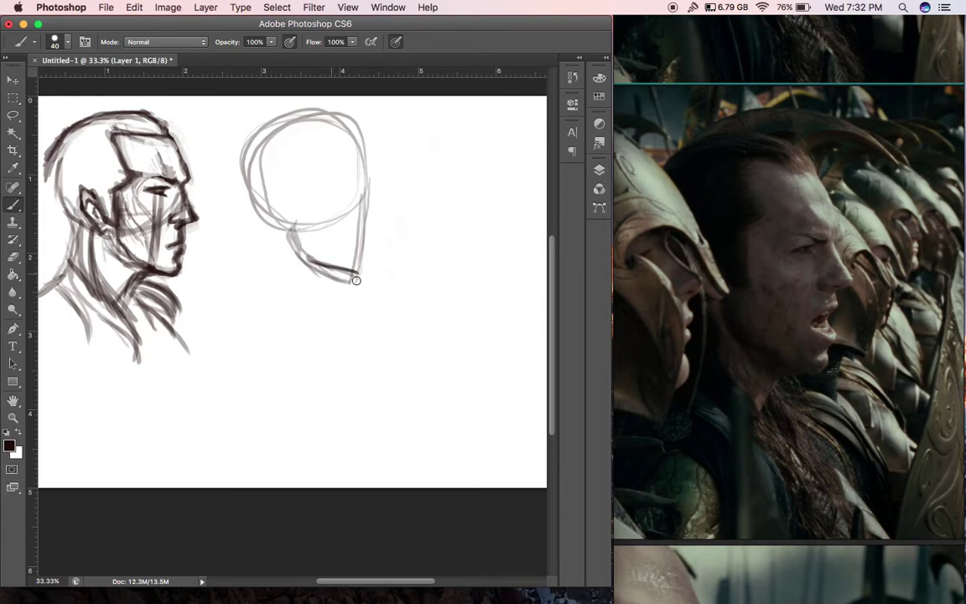
Step: Sketch a curved cheek stroke inside the second head's jaw and rough in the front and back lines of the neck
{"action": "mouse_move", "coordinate": [293, 217]}
{"action": "left_mouse_down"}
{"action": "mouse_move", "coordinate": [292, 243]}
{"action": "mouse_move", "coordinate": [317, 230]}
{"action": "left_mouse_up"}
{"action": "mouse_move", "coordinate": [310, 223]}
{"action": "left_mouse_down"}
{"action": "mouse_move", "coordinate": [340, 240]}
{"action": "mouse_move", "coordinate": [305, 293]}
{"action": "left_mouse_up"}
{"action": "left_click_drag", "start_coordinate": [320, 272], "coordinate": [305, 299]}
{"action": "mouse_move", "coordinate": [258, 211]}
{"action": "left_mouse_down"}
{"action": "mouse_move", "coordinate": [256, 259]}
{"action": "mouse_move", "coordinate": [244, 266]}
{"action": "left_mouse_up"}
{"action": "left_click_drag", "start_coordinate": [320, 271], "coordinate": [290, 308]}
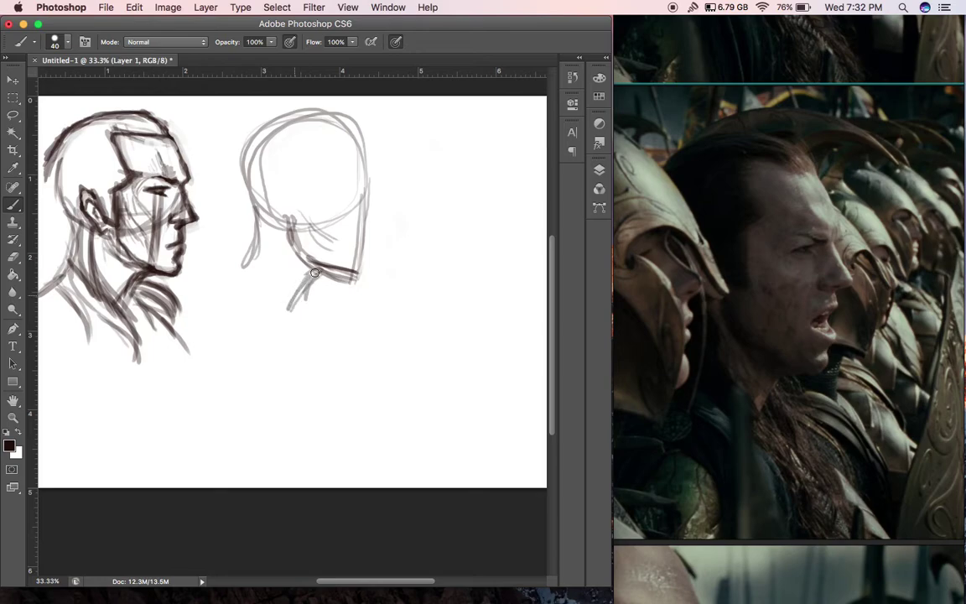
Step: Reinforce the second head's cranium contour and nape, and clean up the underside of the chin
{"action": "mouse_move", "coordinate": [256, 206]}
{"action": "left_mouse_down"}
{"action": "mouse_move", "coordinate": [253, 255]}
{"action": "mouse_move", "coordinate": [250, 151]}
{"action": "mouse_move", "coordinate": [248, 199]}
{"action": "left_mouse_up"}
{"action": "mouse_move", "coordinate": [295, 121]}
{"action": "left_mouse_down"}
{"action": "mouse_move", "coordinate": [243, 173]}
{"action": "mouse_move", "coordinate": [343, 119]}
{"action": "mouse_move", "coordinate": [368, 178]}
{"action": "mouse_move", "coordinate": [367, 221]}
{"action": "left_mouse_up"}
{"action": "left_click_drag", "start_coordinate": [324, 291], "coordinate": [310, 295]}
{"action": "left_click_drag", "start_coordinate": [322, 280], "coordinate": [351, 281]}
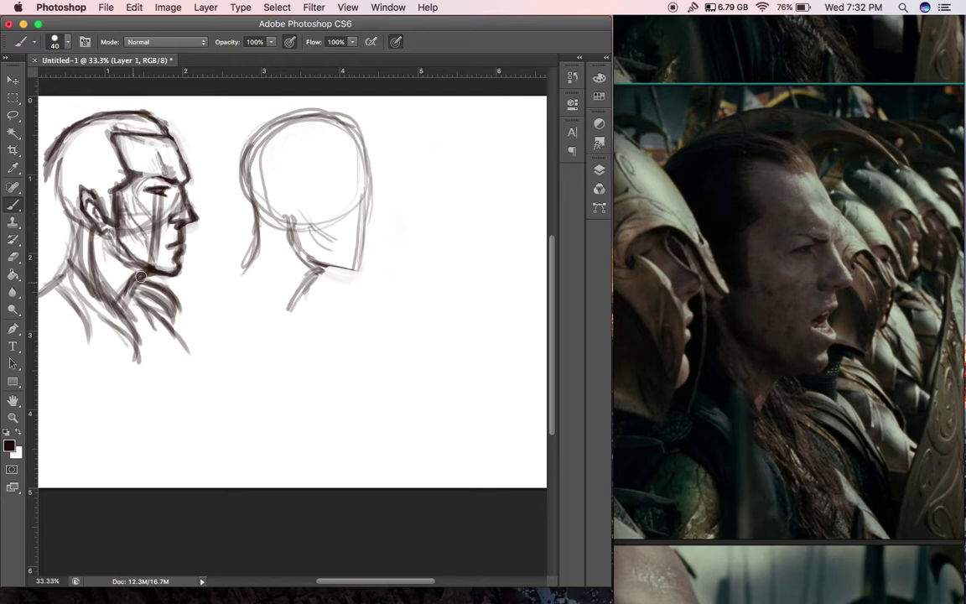
Step: Carry a chin guideline across from the first head, darken the second head's jaw and chin, and mark the open mouth wedge
{"action": "left_click_drag", "start_coordinate": [178, 268], "coordinate": [359, 271]}
{"action": "mouse_move", "coordinate": [312, 219]}
{"action": "left_mouse_down"}
{"action": "mouse_move", "coordinate": [340, 234]}
{"action": "mouse_move", "coordinate": [317, 216]}
{"action": "mouse_move", "coordinate": [316, 235]}
{"action": "mouse_move", "coordinate": [336, 251]}
{"action": "mouse_move", "coordinate": [313, 224]}
{"action": "mouse_move", "coordinate": [357, 254]}
{"action": "left_mouse_up"}
{"action": "mouse_move", "coordinate": [318, 227]}
{"action": "left_mouse_down"}
{"action": "mouse_move", "coordinate": [359, 251]}
{"action": "mouse_move", "coordinate": [342, 245]}
{"action": "mouse_move", "coordinate": [354, 270]}
{"action": "mouse_move", "coordinate": [344, 283]}
{"action": "mouse_move", "coordinate": [302, 251]}
{"action": "mouse_move", "coordinate": [314, 266]}
{"action": "mouse_move", "coordinate": [350, 279]}
{"action": "mouse_move", "coordinate": [359, 252]}
{"action": "mouse_move", "coordinate": [348, 269]}
{"action": "mouse_move", "coordinate": [317, 274]}
{"action": "mouse_move", "coordinate": [353, 273]}
{"action": "mouse_move", "coordinate": [298, 265]}
{"action": "mouse_move", "coordinate": [355, 278]}
{"action": "left_mouse_up"}
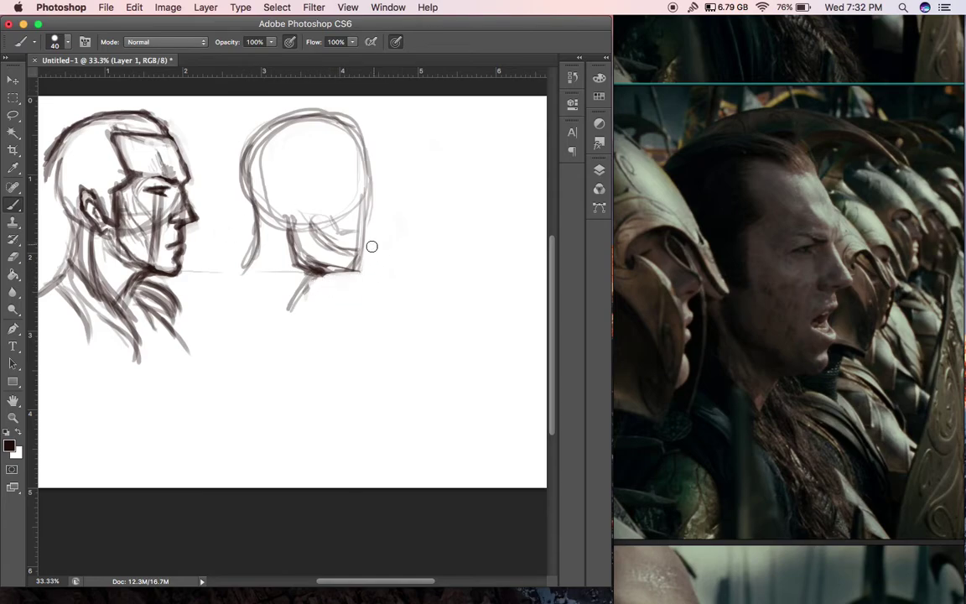
{"action": "left_click_drag", "start_coordinate": [289, 204], "coordinate": [295, 220]}
{"action": "mouse_move", "coordinate": [324, 276]}
{"action": "left_mouse_down"}
{"action": "mouse_move", "coordinate": [356, 274]}
{"action": "mouse_move", "coordinate": [304, 302]}
{"action": "left_mouse_up"}
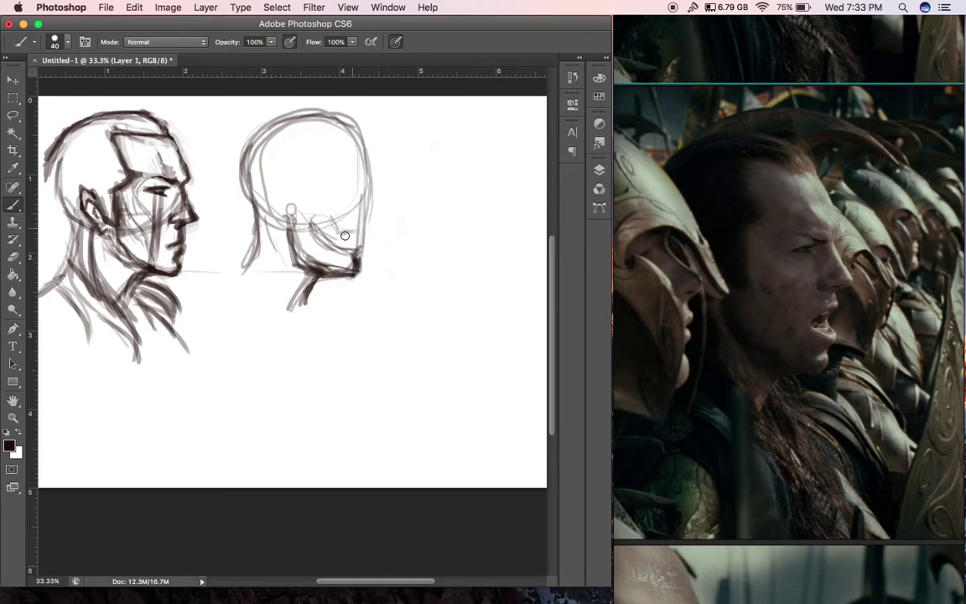
{"action": "mouse_move", "coordinate": [362, 226]}
{"action": "left_mouse_down"}
{"action": "mouse_move", "coordinate": [339, 248]}
{"action": "mouse_move", "coordinate": [358, 249]}
{"action": "left_mouse_up"}
Step: Sketch the second head's forehead plane as a slanted four-sided shape running from the hairline down to the brow
{"action": "left_click_drag", "start_coordinate": [361, 140], "coordinate": [298, 132]}
{"action": "mouse_move", "coordinate": [296, 132]}
{"action": "left_mouse_down"}
{"action": "mouse_move", "coordinate": [320, 168]}
{"action": "mouse_move", "coordinate": [313, 175]}
{"action": "left_mouse_up"}
{"action": "left_click_drag", "start_coordinate": [363, 142], "coordinate": [299, 129]}
{"action": "left_click_drag", "start_coordinate": [313, 172], "coordinate": [363, 177]}
{"action": "left_click_drag", "start_coordinate": [296, 129], "coordinate": [311, 170]}
{"action": "mouse_move", "coordinate": [296, 129]}
{"action": "left_mouse_down"}
{"action": "mouse_move", "coordinate": [309, 156]}
{"action": "mouse_move", "coordinate": [361, 133]}
{"action": "left_mouse_up"}
{"action": "left_click_drag", "start_coordinate": [309, 166], "coordinate": [373, 173]}
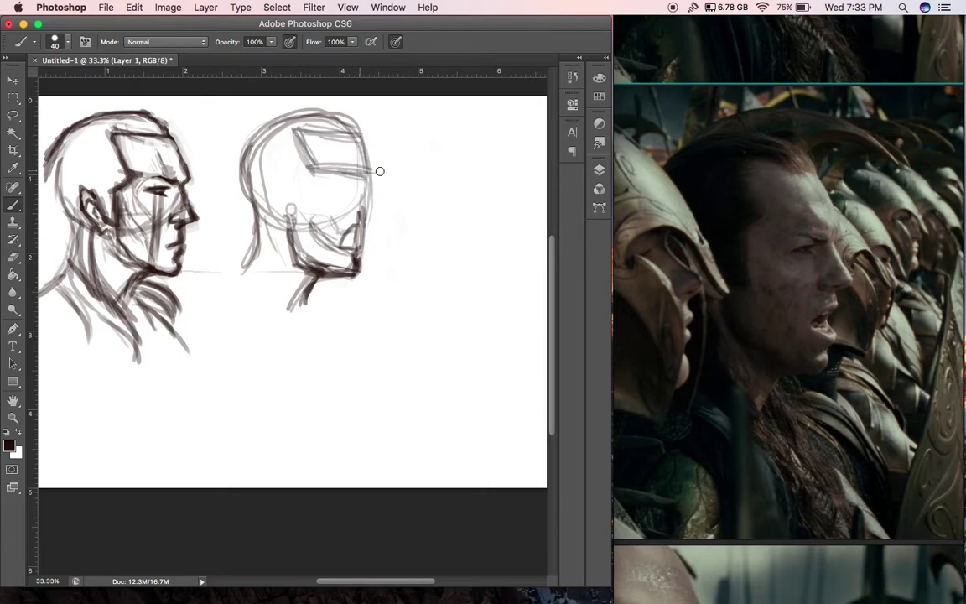
{"action": "left_click_drag", "start_coordinate": [360, 137], "coordinate": [370, 178]}
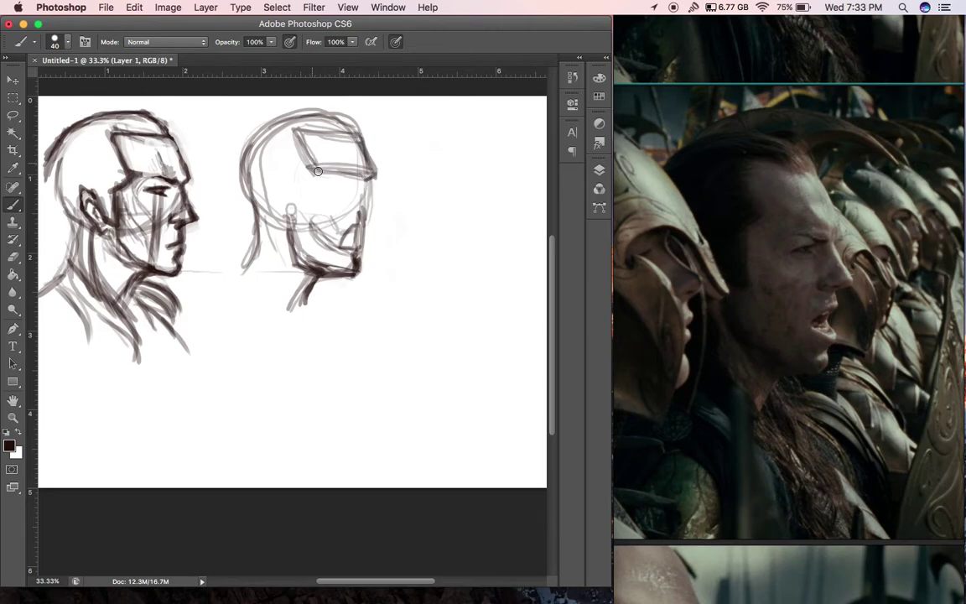
Step: Draw the second head's side plane from brow to jaw, rough in the ear, and add the nose and upper lip profile
{"action": "left_click_drag", "start_coordinate": [311, 177], "coordinate": [302, 226]}
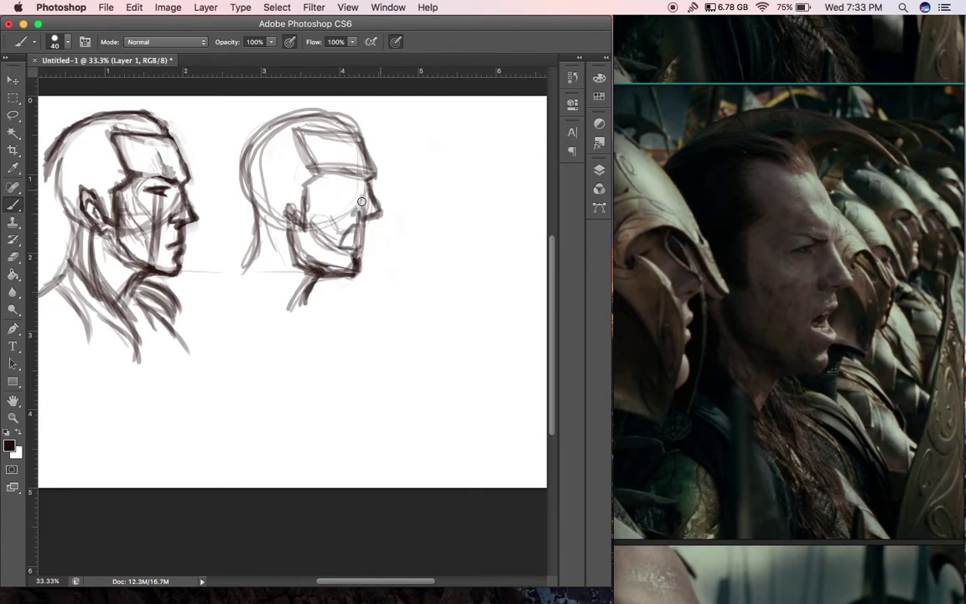
{"action": "mouse_move", "coordinate": [362, 212]}
{"action": "left_mouse_down"}
{"action": "mouse_move", "coordinate": [371, 222]}
{"action": "mouse_move", "coordinate": [355, 217]}
{"action": "left_mouse_up"}
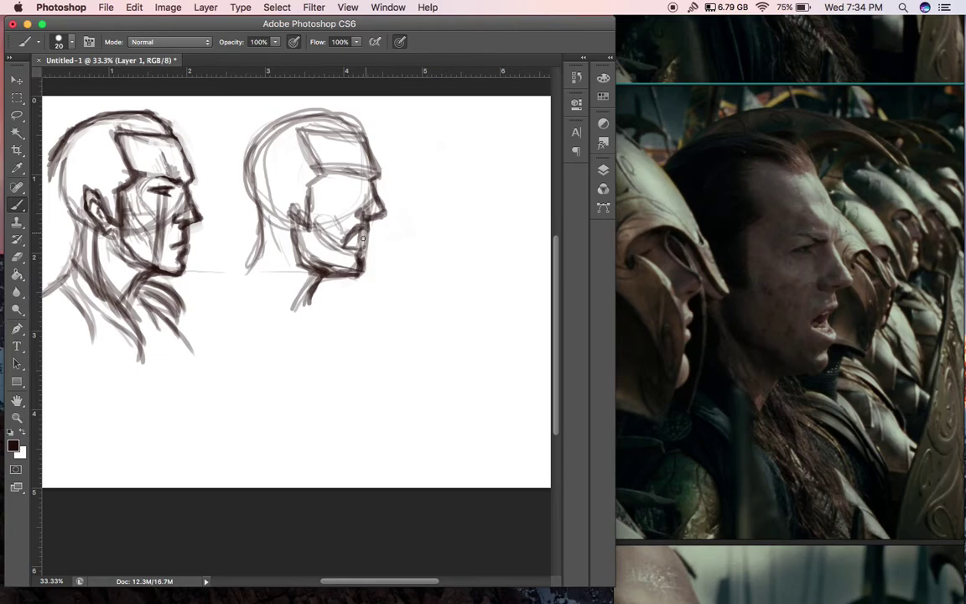
Step: With brush size 20, sketch an open-mouth wedge diagram and a Pac-Man shape in the blank area beside the second head
{"action": "mouse_move", "coordinate": [421, 320]}
{"action": "left_mouse_down"}
{"action": "mouse_move", "coordinate": [460, 299]}
{"action": "mouse_move", "coordinate": [463, 279]}
{"action": "mouse_move", "coordinate": [462, 325]}
{"action": "mouse_move", "coordinate": [460, 292]}
{"action": "mouse_move", "coordinate": [455, 323]}
{"action": "mouse_move", "coordinate": [426, 318]}
{"action": "mouse_move", "coordinate": [454, 330]}
{"action": "mouse_move", "coordinate": [463, 321]}
{"action": "mouse_move", "coordinate": [427, 314]}
{"action": "mouse_move", "coordinate": [437, 290]}
{"action": "left_mouse_up"}
{"action": "mouse_move", "coordinate": [436, 404]}
{"action": "left_mouse_down"}
{"action": "mouse_move", "coordinate": [474, 372]}
{"action": "mouse_move", "coordinate": [423, 409]}
{"action": "mouse_move", "coordinate": [476, 411]}
{"action": "mouse_move", "coordinate": [454, 446]}
{"action": "mouse_move", "coordinate": [462, 441]}
{"action": "mouse_move", "coordinate": [407, 421]}
{"action": "mouse_move", "coordinate": [406, 379]}
{"action": "mouse_move", "coordinate": [455, 366]}
{"action": "mouse_move", "coordinate": [428, 364]}
{"action": "mouse_move", "coordinate": [408, 389]}
{"action": "mouse_move", "coordinate": [430, 446]}
{"action": "mouse_move", "coordinate": [445, 447]}
{"action": "left_mouse_up"}
{"action": "left_click_drag", "start_coordinate": [411, 380], "coordinate": [415, 434]}
{"action": "left_click_drag", "start_coordinate": [421, 382], "coordinate": [418, 388]}
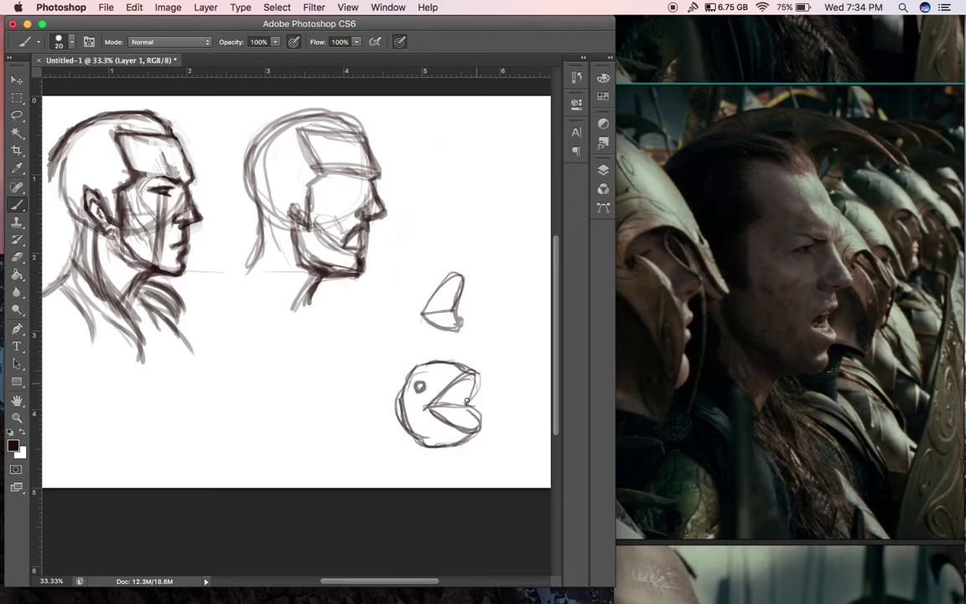
{"action": "mouse_move", "coordinate": [455, 311]}
{"action": "left_mouse_down"}
{"action": "mouse_move", "coordinate": [466, 321]}
{"action": "mouse_move", "coordinate": [443, 329]}
{"action": "mouse_move", "coordinate": [422, 316]}
{"action": "mouse_move", "coordinate": [457, 271]}
{"action": "mouse_move", "coordinate": [455, 308]}
{"action": "left_mouse_up"}
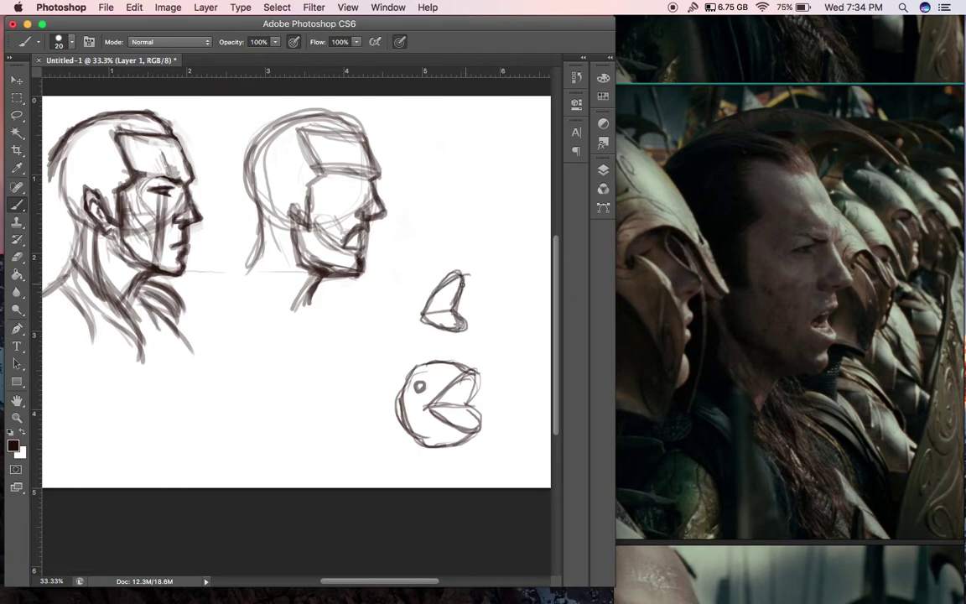
{"action": "left_click_drag", "start_coordinate": [463, 266], "coordinate": [468, 279]}
{"action": "mouse_move", "coordinate": [460, 286]}
{"action": "left_mouse_down"}
{"action": "mouse_move", "coordinate": [427, 315]}
{"action": "mouse_move", "coordinate": [468, 315]}
{"action": "mouse_move", "coordinate": [454, 348]}
{"action": "left_mouse_up"}
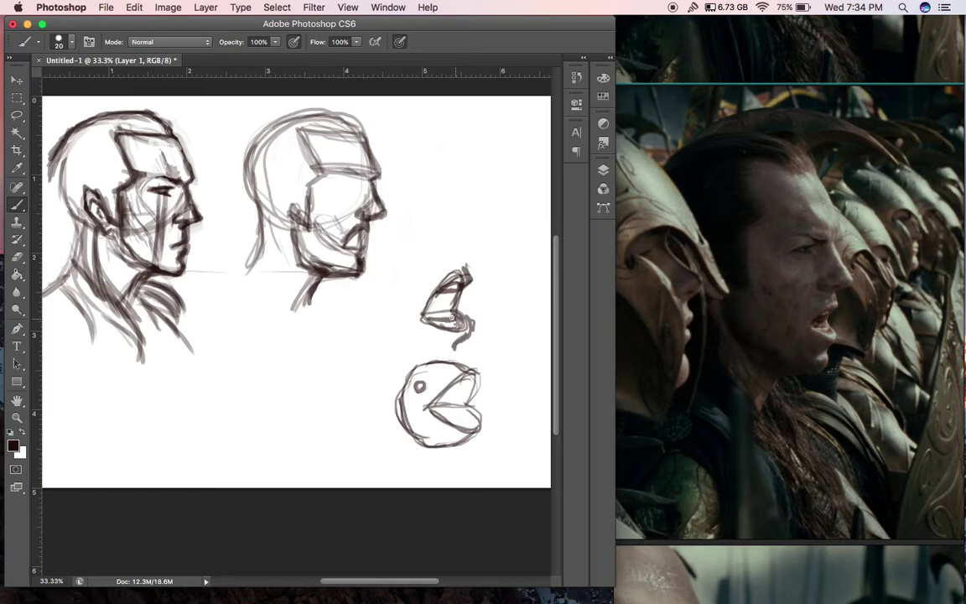
Step: Sketch a curved lower-jaw form below the second head, and erase it together with the Pac-Man shape
{"action": "mouse_move", "coordinate": [310, 361]}
{"action": "left_mouse_down"}
{"action": "mouse_move", "coordinate": [324, 370]}
{"action": "mouse_move", "coordinate": [354, 360]}
{"action": "mouse_move", "coordinate": [299, 370]}
{"action": "mouse_move", "coordinate": [338, 388]}
{"action": "mouse_move", "coordinate": [363, 363]}
{"action": "mouse_move", "coordinate": [362, 378]}
{"action": "mouse_move", "coordinate": [324, 341]}
{"action": "mouse_move", "coordinate": [362, 365]}
{"action": "mouse_move", "coordinate": [325, 351]}
{"action": "left_mouse_up"}
{"action": "mouse_move", "coordinate": [325, 351]}
{"action": "left_mouse_down"}
{"action": "mouse_move", "coordinate": [367, 371]}
{"action": "mouse_move", "coordinate": [298, 361]}
{"action": "left_mouse_up"}
{"action": "mouse_move", "coordinate": [300, 362]}
{"action": "left_mouse_down"}
{"action": "mouse_move", "coordinate": [334, 387]}
{"action": "mouse_move", "coordinate": [365, 375]}
{"action": "mouse_move", "coordinate": [333, 344]}
{"action": "left_mouse_up"}
{"action": "left_click_drag", "start_coordinate": [427, 316], "coordinate": [450, 320]}
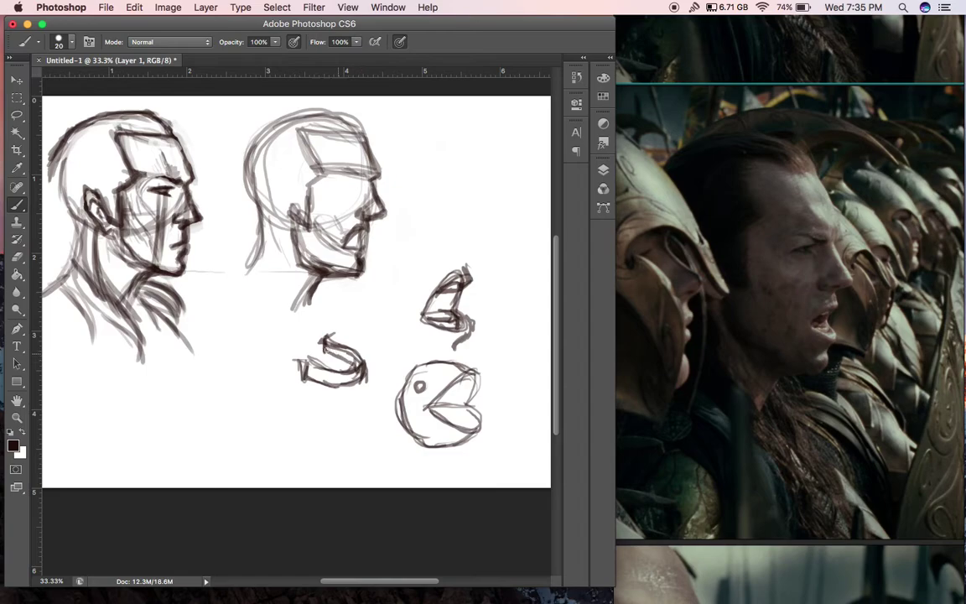
{"action": "mouse_move", "coordinate": [322, 352]}
{"action": "left_mouse_down"}
{"action": "mouse_move", "coordinate": [347, 365]}
{"action": "mouse_move", "coordinate": [310, 367]}
{"action": "mouse_move", "coordinate": [356, 363]}
{"action": "left_mouse_up"}
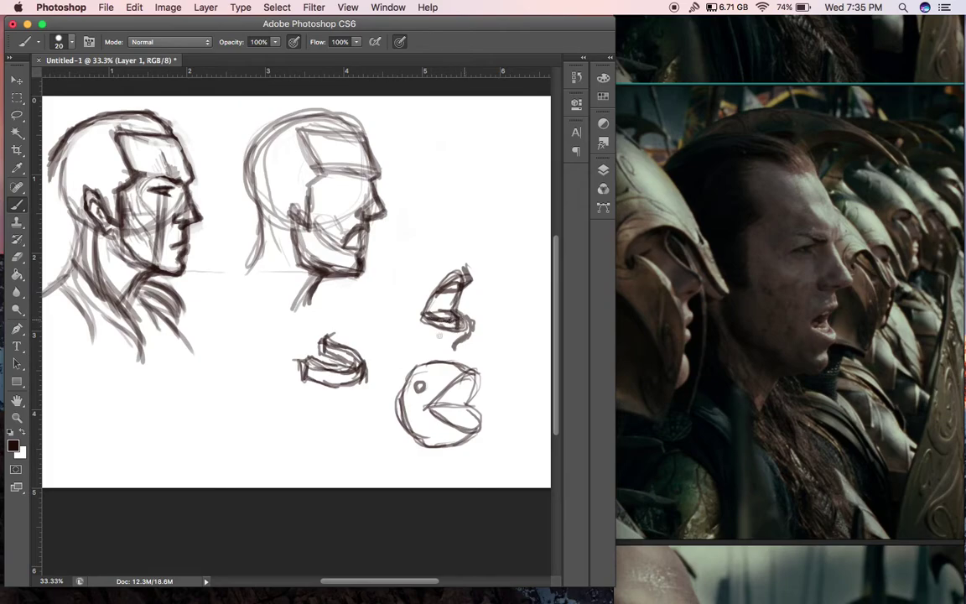
{"action": "mouse_move", "coordinate": [311, 366]}
{"action": "left_mouse_down"}
{"action": "mouse_move", "coordinate": [299, 395]}
{"action": "mouse_move", "coordinate": [384, 352]}
{"action": "mouse_move", "coordinate": [365, 388]}
{"action": "mouse_move", "coordinate": [285, 394]}
{"action": "mouse_move", "coordinate": [506, 367]}
{"action": "mouse_move", "coordinate": [433, 415]}
{"action": "mouse_move", "coordinate": [396, 460]}
{"action": "mouse_move", "coordinate": [501, 417]}
{"action": "mouse_move", "coordinate": [451, 447]}
{"action": "mouse_move", "coordinate": [387, 431]}
{"action": "mouse_move", "coordinate": [399, 396]}
{"action": "mouse_move", "coordinate": [457, 370]}
{"action": "left_mouse_up"}
{"action": "mouse_move", "coordinate": [481, 320]}
{"action": "left_mouse_down"}
{"action": "mouse_move", "coordinate": [470, 317]}
{"action": "mouse_move", "coordinate": [475, 325]}
{"action": "mouse_move", "coordinate": [462, 339]}
{"action": "left_mouse_up"}
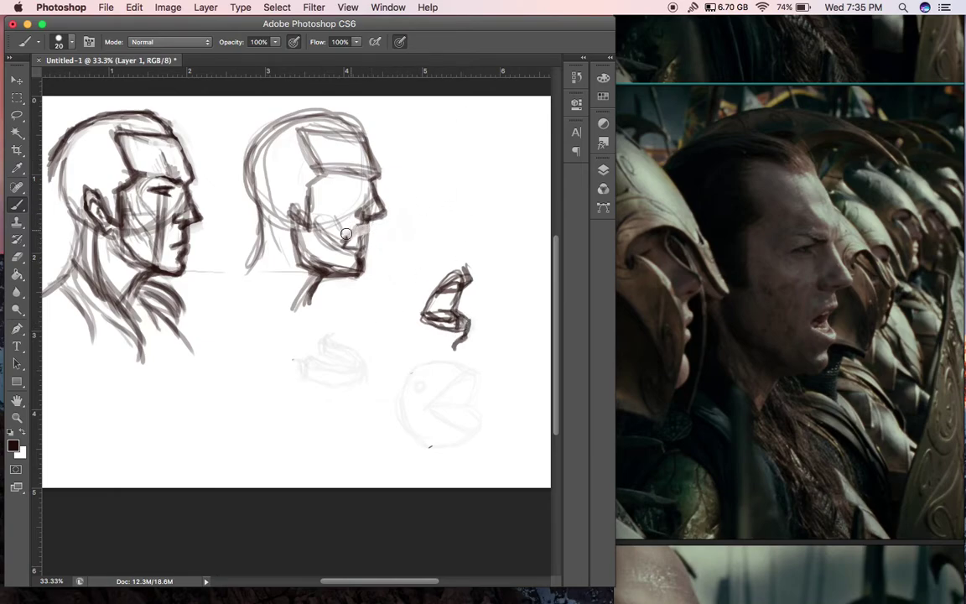
Step: Draw the second head's open lips, angled brow and eye, and mark the cheek plane below the eye
{"action": "left_click_drag", "start_coordinate": [345, 246], "coordinate": [364, 244]}
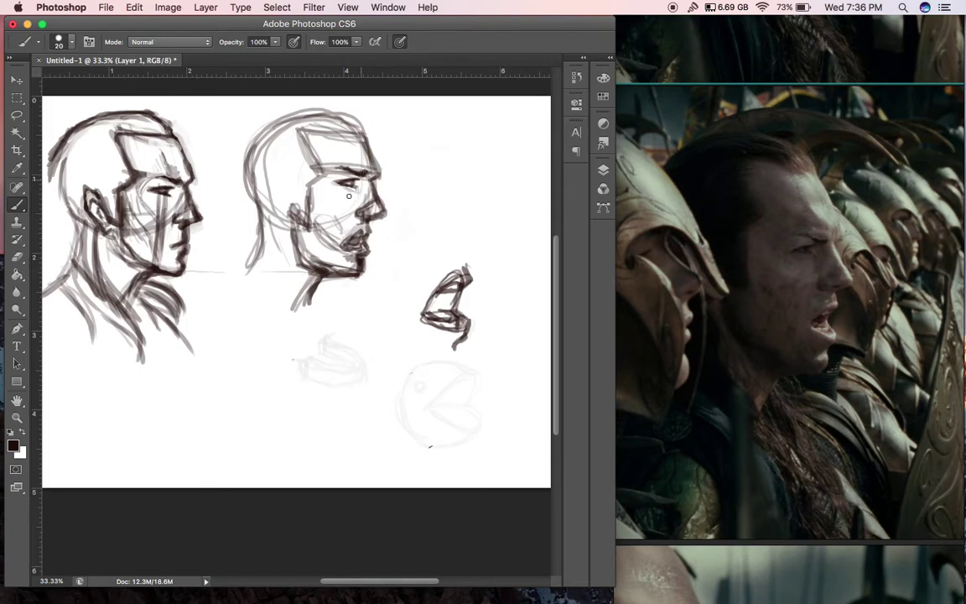
{"action": "mouse_move", "coordinate": [324, 186]}
{"action": "left_mouse_down"}
{"action": "mouse_move", "coordinate": [341, 207]}
{"action": "mouse_move", "coordinate": [334, 243]}
{"action": "left_mouse_up"}
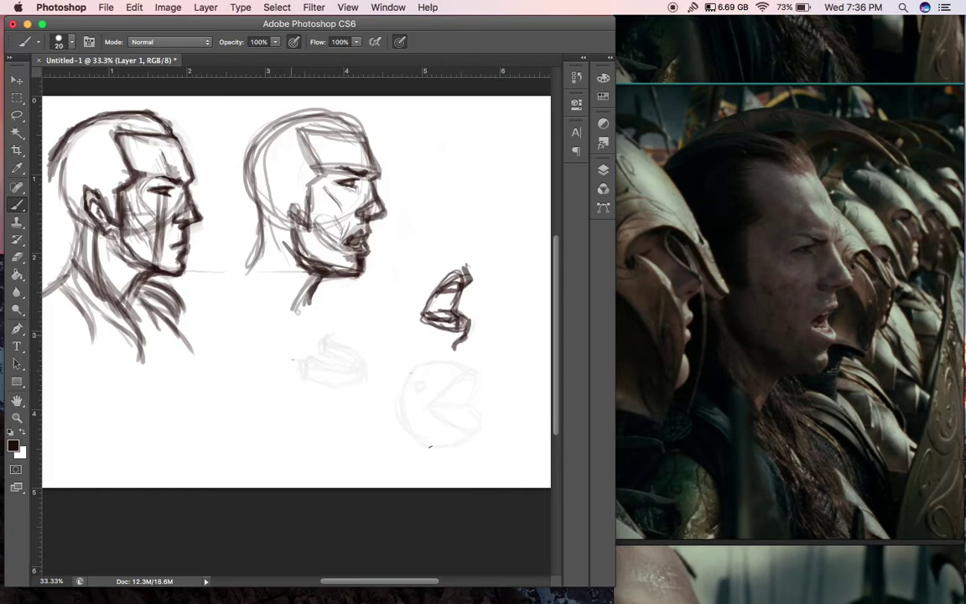
Step: Rework the second head's jaw into a cleaner angled contour from below the ear to the chin
{"action": "mouse_move", "coordinate": [287, 235]}
{"action": "left_mouse_down"}
{"action": "mouse_move", "coordinate": [307, 268]}
{"action": "mouse_move", "coordinate": [298, 257]}
{"action": "left_mouse_up"}
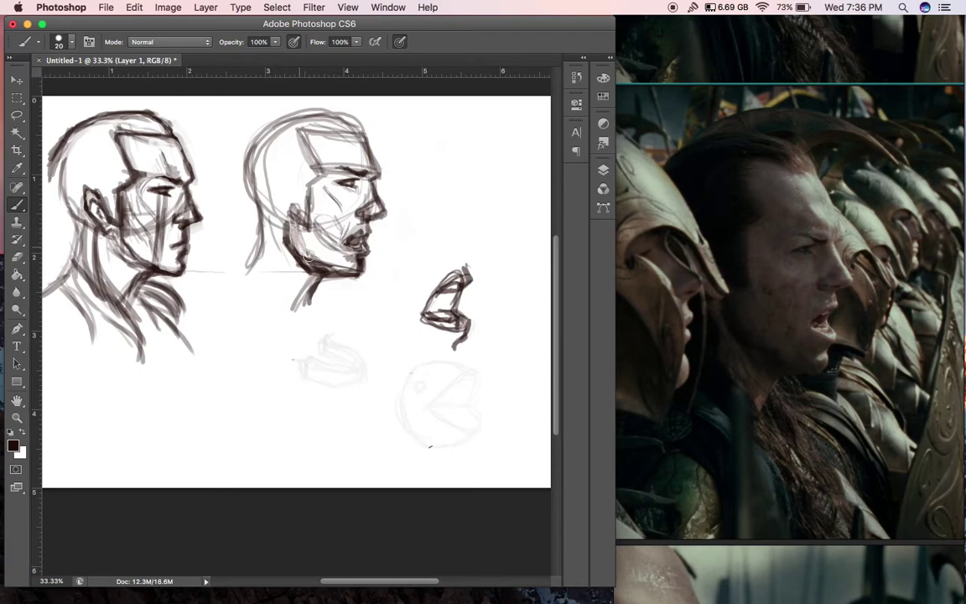
{"action": "mouse_move", "coordinate": [286, 239]}
{"action": "left_mouse_down"}
{"action": "mouse_move", "coordinate": [298, 264]}
{"action": "mouse_move", "coordinate": [324, 275]}
{"action": "mouse_move", "coordinate": [290, 244]}
{"action": "left_mouse_up"}
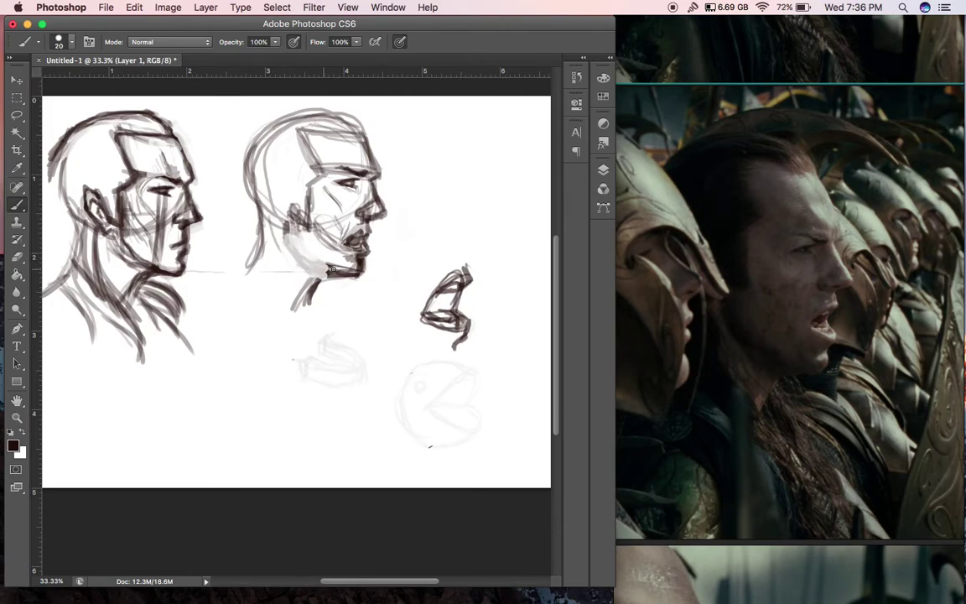
{"action": "left_click_drag", "start_coordinate": [308, 260], "coordinate": [301, 251]}
{"action": "mouse_move", "coordinate": [295, 234]}
{"action": "left_mouse_down"}
{"action": "mouse_move", "coordinate": [337, 272]}
{"action": "mouse_move", "coordinate": [307, 296]}
{"action": "left_mouse_up"}
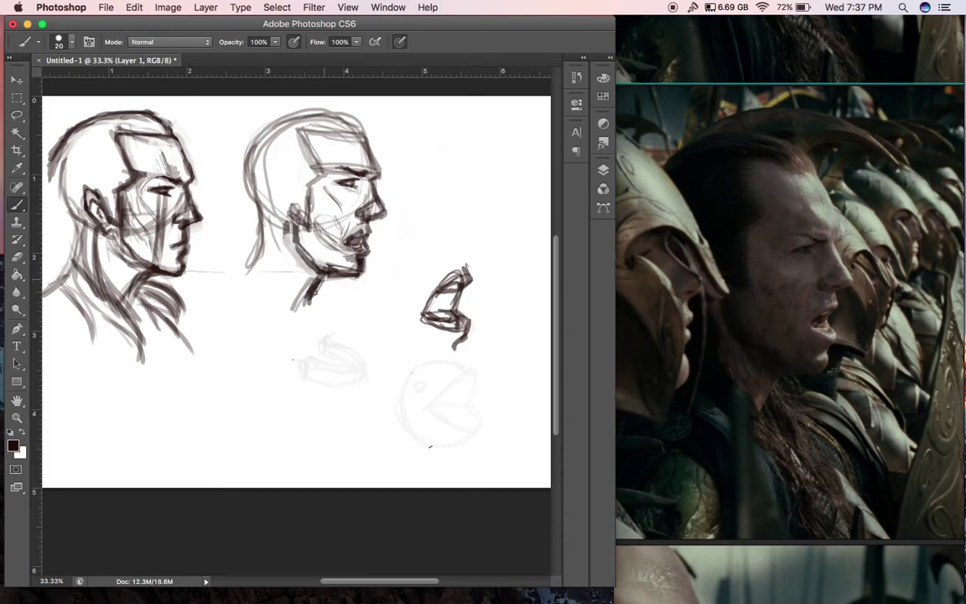
Step: Sketch the second head's neck muscle, collar strokes under the chin, and shoulder line at the back of the neck
{"action": "mouse_move", "coordinate": [282, 244]}
{"action": "left_mouse_down"}
{"action": "mouse_move", "coordinate": [286, 284]}
{"action": "mouse_move", "coordinate": [265, 270]}
{"action": "mouse_move", "coordinate": [323, 340]}
{"action": "left_mouse_up"}
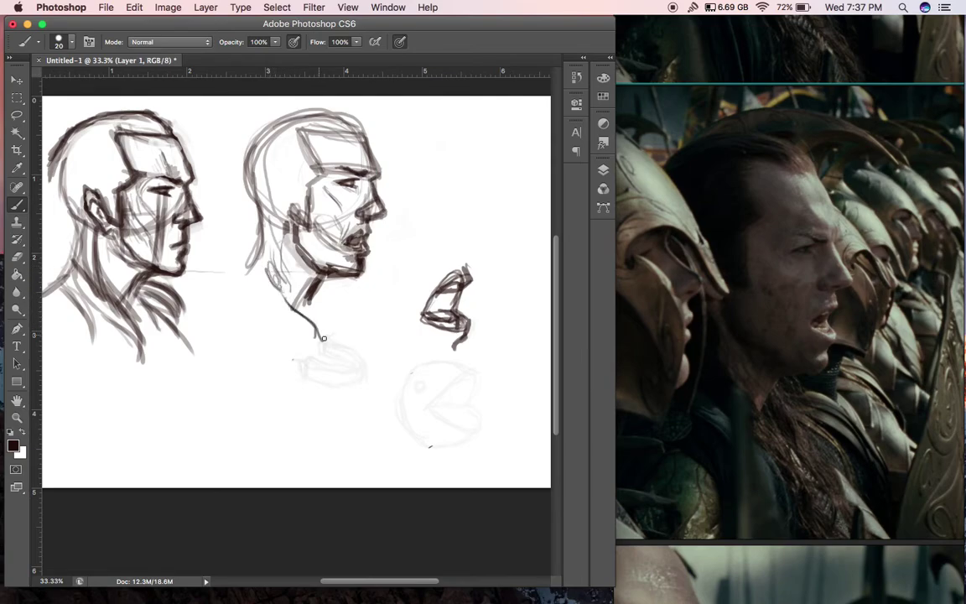
{"action": "mouse_move", "coordinate": [316, 297]}
{"action": "left_mouse_down"}
{"action": "mouse_move", "coordinate": [345, 334]}
{"action": "mouse_move", "coordinate": [322, 335]}
{"action": "mouse_move", "coordinate": [358, 296]}
{"action": "mouse_move", "coordinate": [354, 313]}
{"action": "left_mouse_up"}
{"action": "mouse_move", "coordinate": [284, 274]}
{"action": "left_mouse_down"}
{"action": "mouse_move", "coordinate": [326, 286]}
{"action": "mouse_move", "coordinate": [322, 296]}
{"action": "left_mouse_up"}
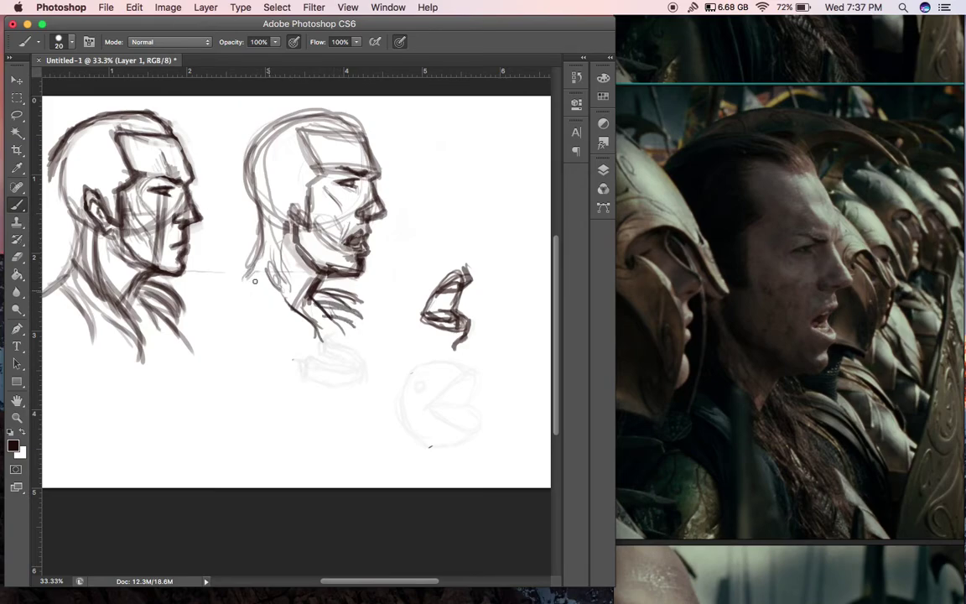
{"action": "left_click_drag", "start_coordinate": [243, 270], "coordinate": [297, 344]}
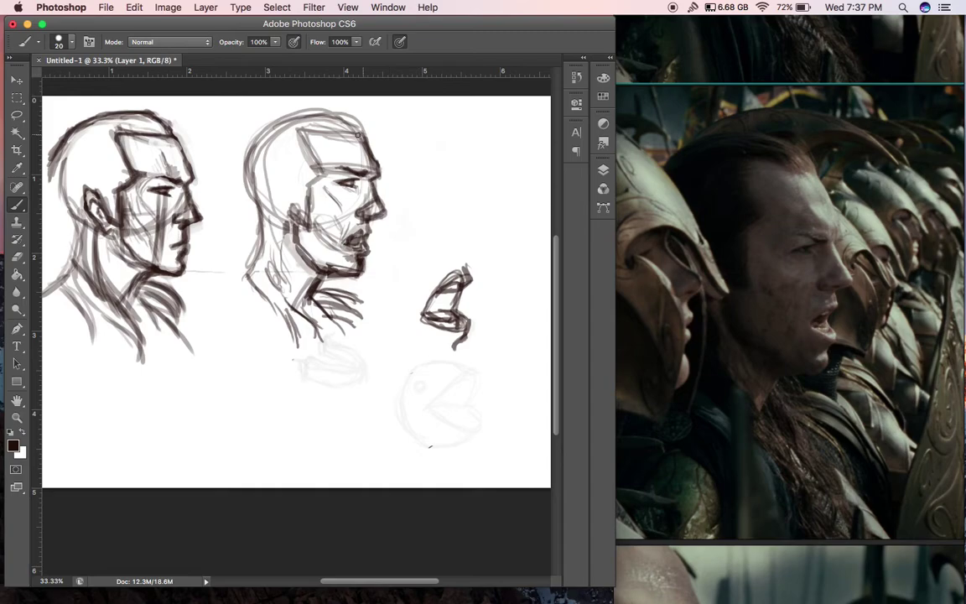
Step: Hatch the hair above the second head's forehead, strengthen the neck strokes, and define the hairline and pointed ear
{"action": "mouse_move", "coordinate": [340, 115]}
{"action": "left_mouse_down"}
{"action": "mouse_move", "coordinate": [360, 132]}
{"action": "mouse_move", "coordinate": [309, 131]}
{"action": "left_mouse_up"}
{"action": "left_click_drag", "start_coordinate": [281, 227], "coordinate": [315, 325]}
{"action": "left_click_drag", "start_coordinate": [287, 265], "coordinate": [307, 299]}
{"action": "left_click_drag", "start_coordinate": [283, 229], "coordinate": [321, 326]}
{"action": "mouse_move", "coordinate": [290, 289]}
{"action": "left_mouse_down"}
{"action": "mouse_move", "coordinate": [320, 327]}
{"action": "mouse_move", "coordinate": [348, 328]}
{"action": "left_mouse_up"}
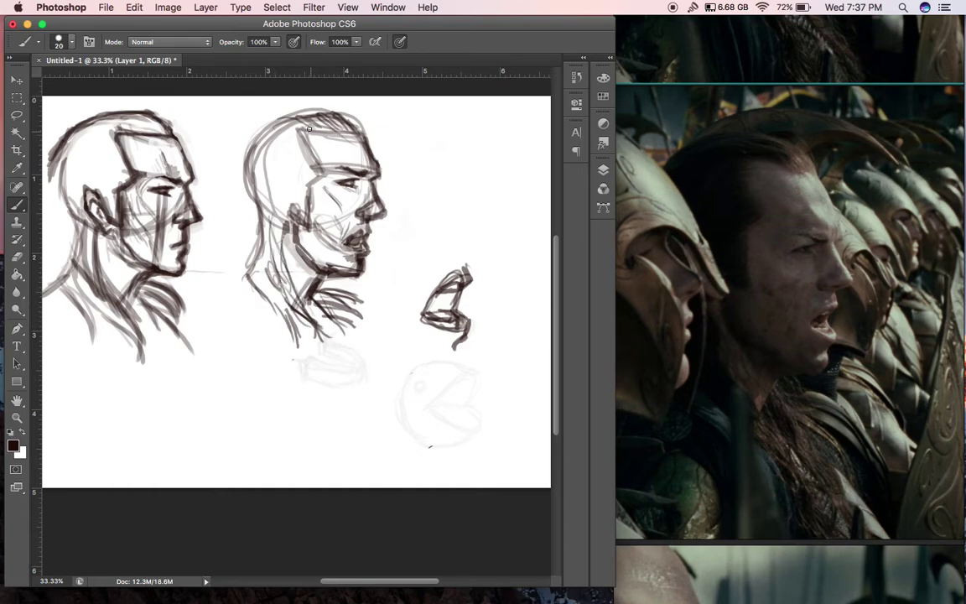
{"action": "mouse_move", "coordinate": [284, 128]}
{"action": "left_mouse_down"}
{"action": "mouse_move", "coordinate": [321, 171]}
{"action": "mouse_move", "coordinate": [309, 219]}
{"action": "mouse_move", "coordinate": [289, 215]}
{"action": "mouse_move", "coordinate": [298, 210]}
{"action": "mouse_move", "coordinate": [289, 185]}
{"action": "mouse_move", "coordinate": [270, 178]}
{"action": "mouse_move", "coordinate": [272, 194]}
{"action": "mouse_move", "coordinate": [283, 184]}
{"action": "mouse_move", "coordinate": [270, 177]}
{"action": "mouse_move", "coordinate": [297, 210]}
{"action": "left_mouse_up"}
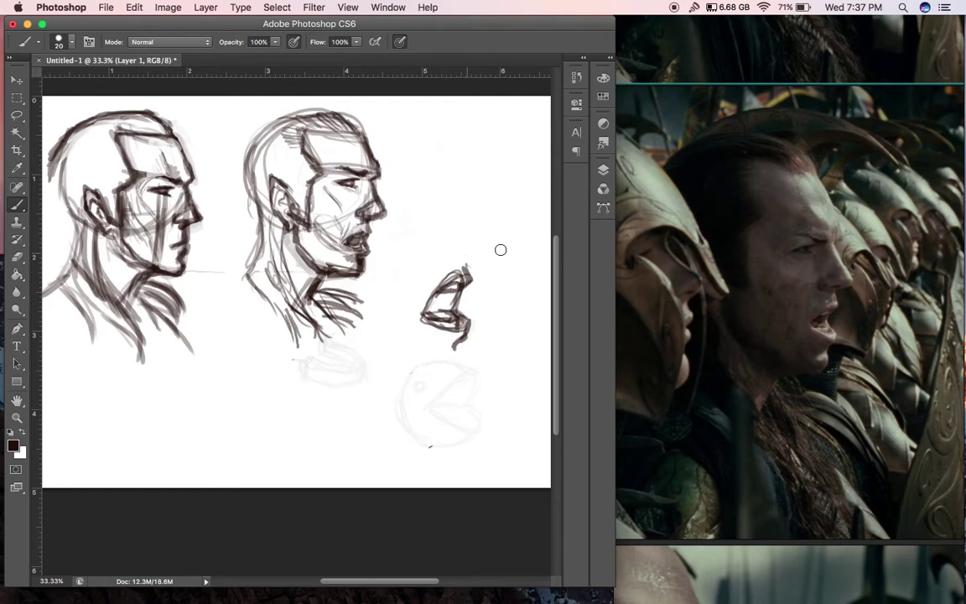
Step: Clear the open-mouth diagram and the leftover traces of the other practice shapes around the second head
{"action": "mouse_move", "coordinate": [465, 269]}
{"action": "left_mouse_down"}
{"action": "mouse_move", "coordinate": [474, 243]}
{"action": "mouse_move", "coordinate": [416, 354]}
{"action": "mouse_move", "coordinate": [495, 280]}
{"action": "mouse_move", "coordinate": [471, 338]}
{"action": "left_mouse_up"}
{"action": "key", "text": "ctrl+alt+z"}
{"action": "key", "text": "ctrl+alt+z"}
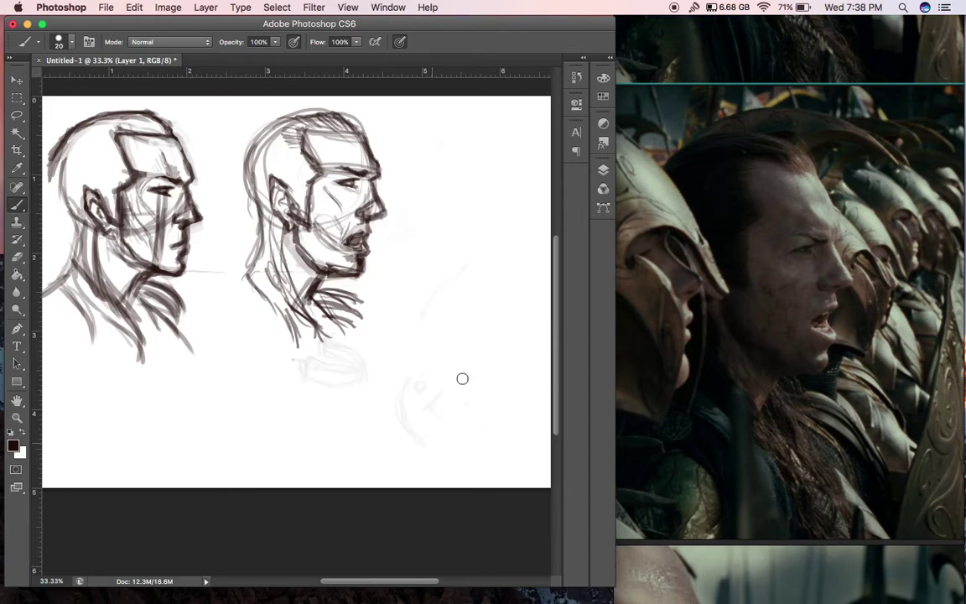
{"action": "key", "text": "ctrl+alt+z"}
{"action": "key", "text": "ctrl+alt+z"}
{"action": "key", "text": "ctrl+alt+z"}
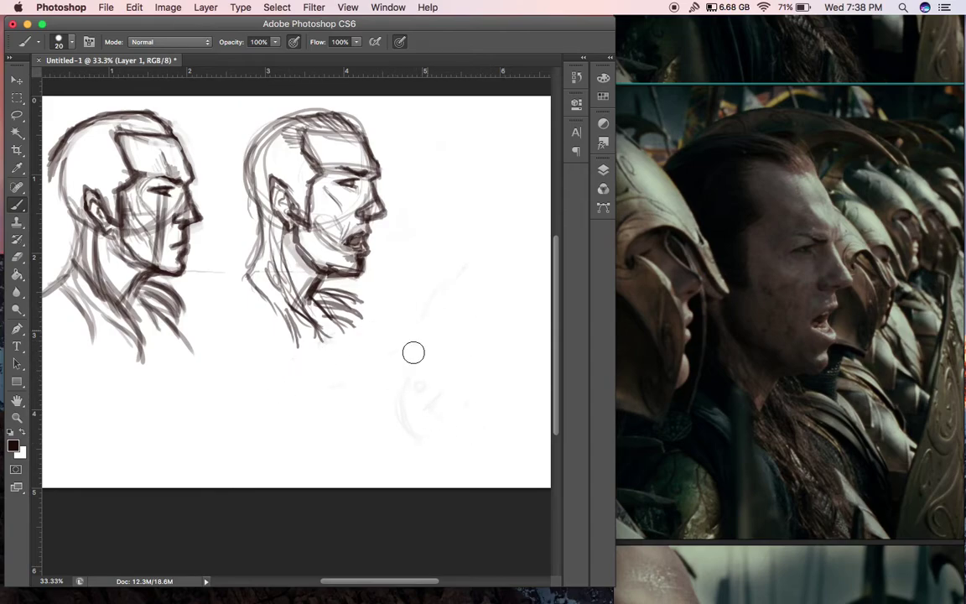
{"action": "key", "text": "ctrl+alt+z"}
{"action": "key", "text": "ctrl+alt+z"}
{"action": "scroll", "coordinate": [103, 224], "scroll_direction": "down", "scroll_amount": 5}
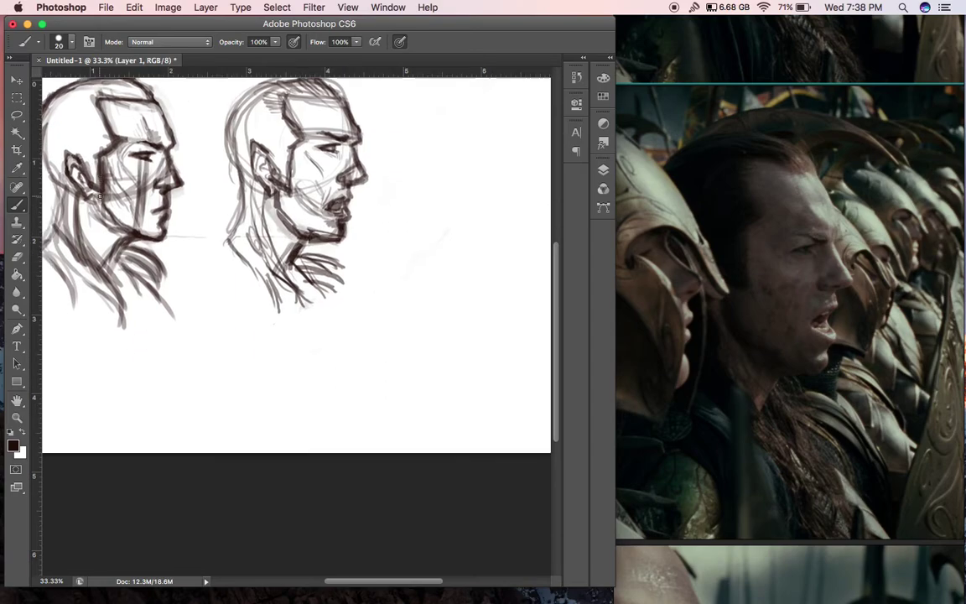
{"action": "scroll", "coordinate": [103, 224], "scroll_direction": "down", "scroll_amount": 2}
{"action": "scroll", "coordinate": [321, 212], "scroll_direction": "up", "scroll_amount": 7}
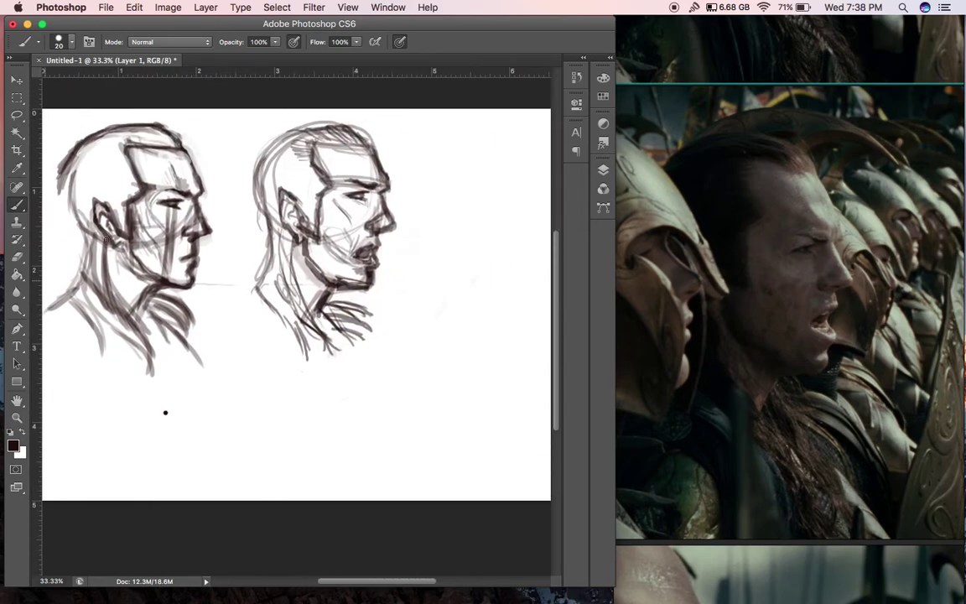
{"action": "scroll", "coordinate": [106, 240], "scroll_direction": "left", "scroll_amount": 4}
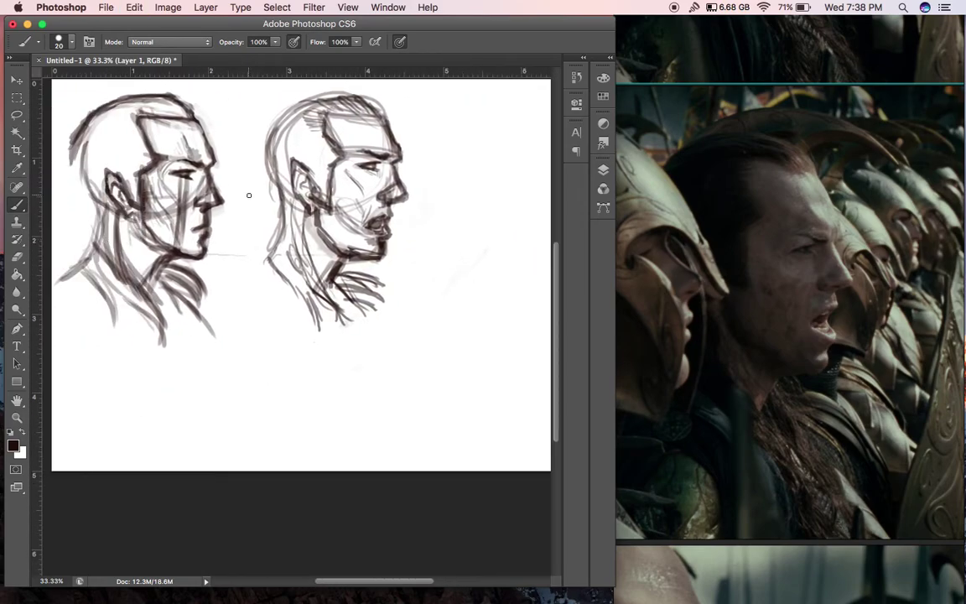
{"action": "scroll", "coordinate": [249, 195], "scroll_direction": "right", "scroll_amount": 7}
{"action": "scroll", "coordinate": [248, 194], "scroll_direction": "up", "scroll_amount": 2}
{"action": "scroll", "coordinate": [249, 195], "scroll_direction": "left", "scroll_amount": 6}
{"action": "scroll", "coordinate": [377, 176], "scroll_direction": "right", "scroll_amount": 3}
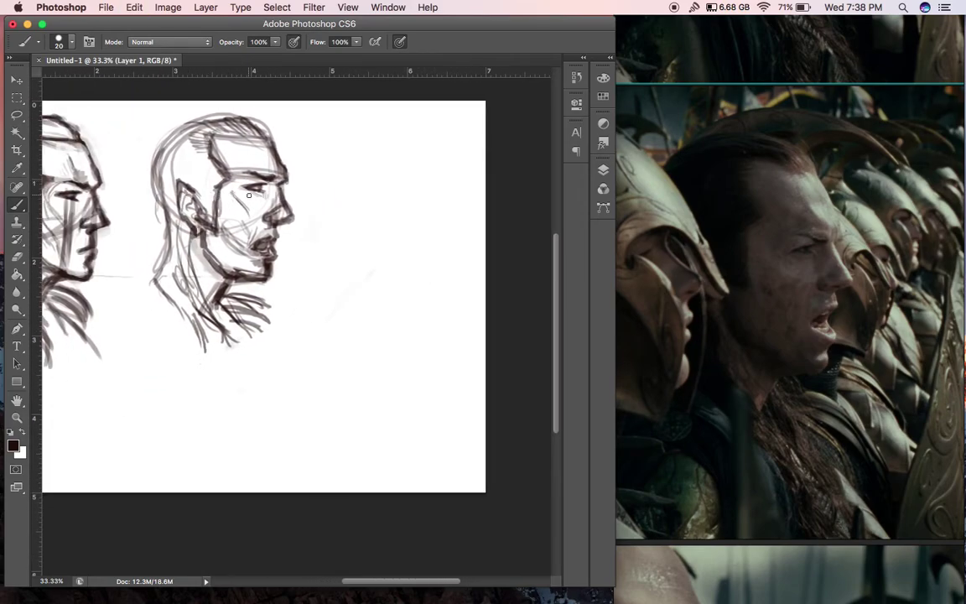
Step: Switch to the PureRef board, frame the still of the shouting dark-haired elf up close, and return to the Photoshop sketch
{"action": "scroll", "coordinate": [755, 187], "scroll_direction": "down", "scroll_amount": 5}
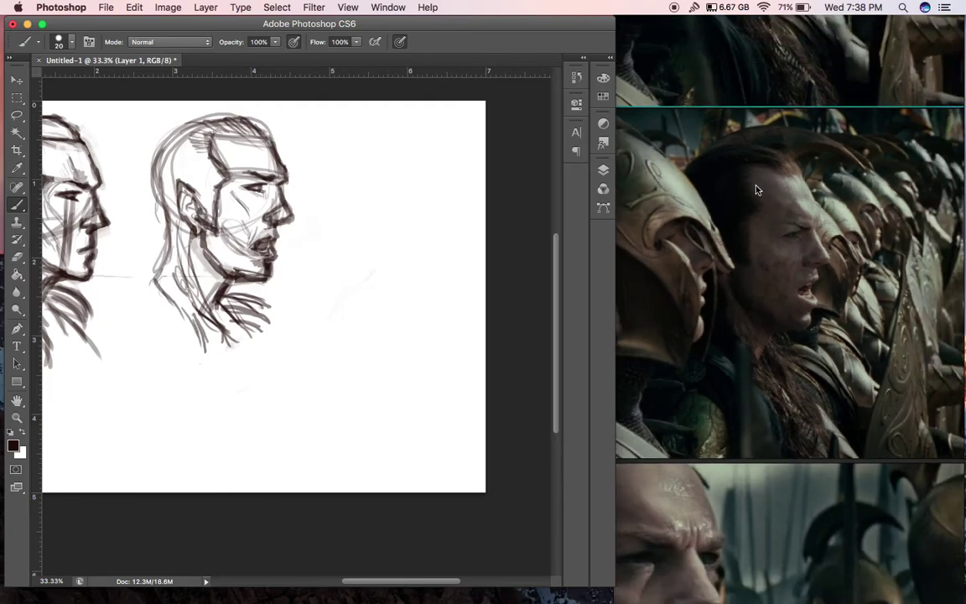
{"action": "scroll", "coordinate": [731, 194], "scroll_direction": "up", "scroll_amount": 1}
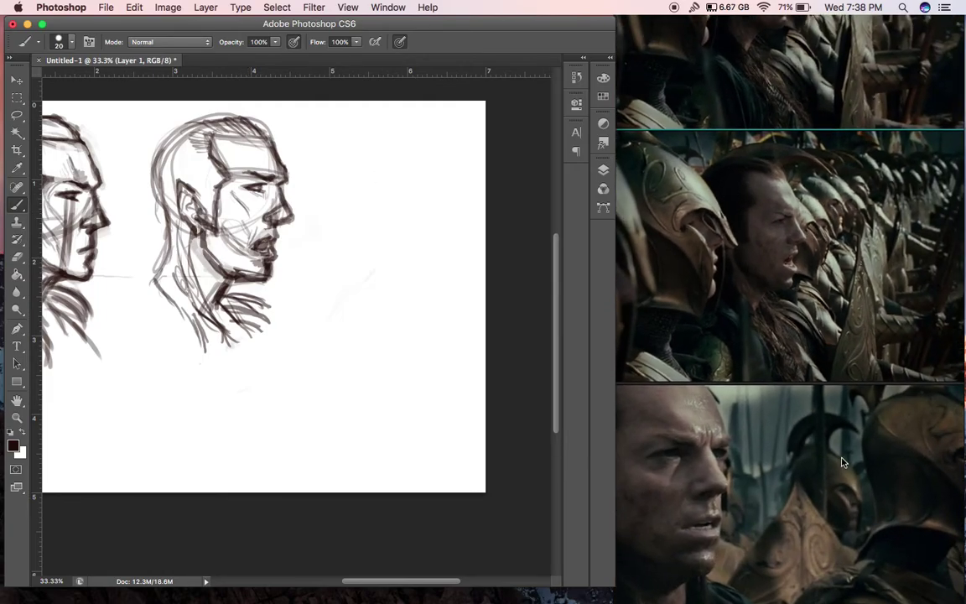
{"action": "left_click_drag", "start_coordinate": [844, 457], "coordinate": [840, 410]}
{"action": "scroll", "coordinate": [851, 436], "scroll_direction": "down", "scroll_amount": 3}
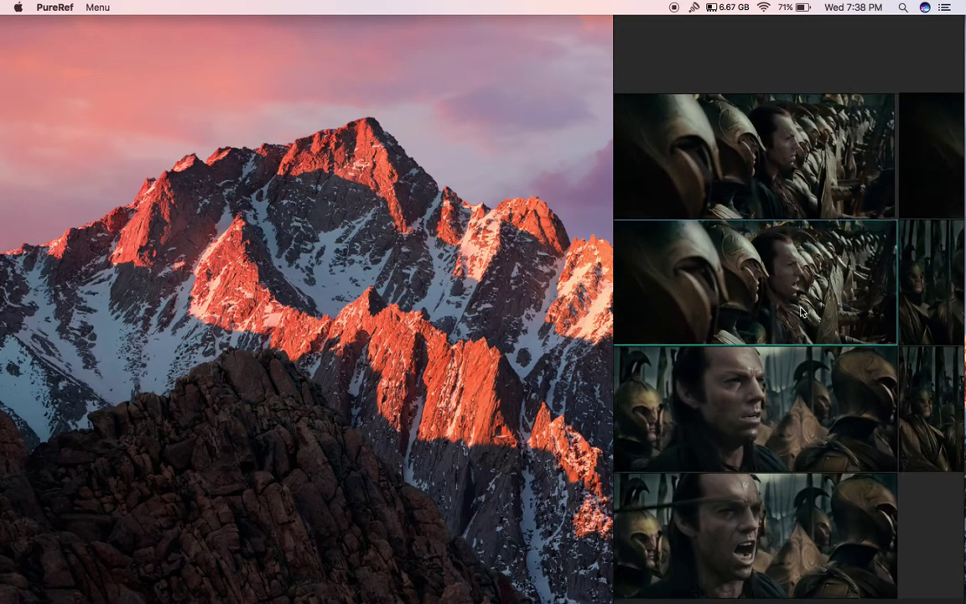
{"action": "scroll", "coordinate": [888, 469], "scroll_direction": "down", "scroll_amount": 2}
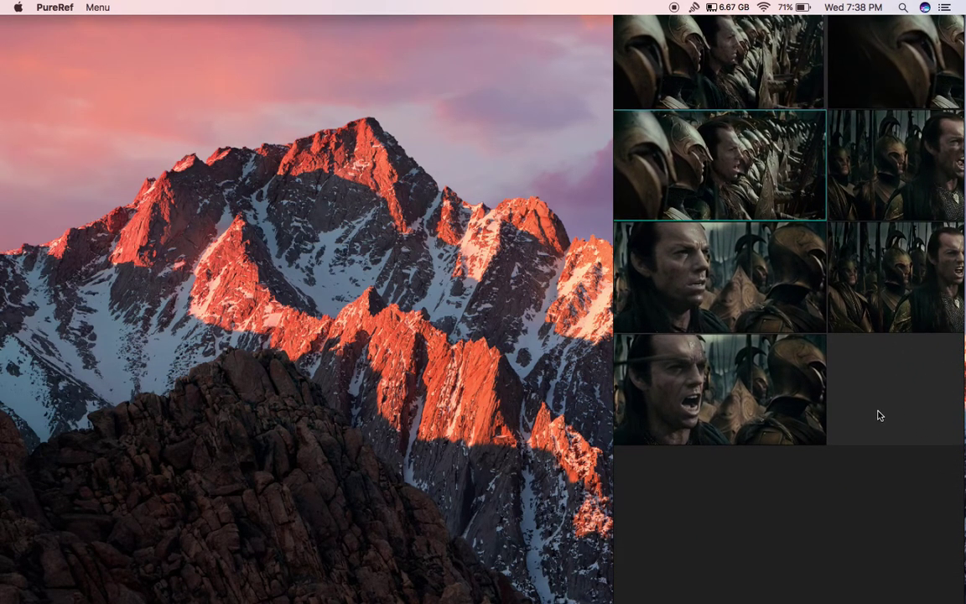
{"action": "scroll", "coordinate": [864, 413], "scroll_direction": "down", "scroll_amount": 1}
{"action": "left_click_drag", "start_coordinate": [858, 410], "coordinate": [681, 438]}
{"action": "double_click", "coordinate": [731, 179]}
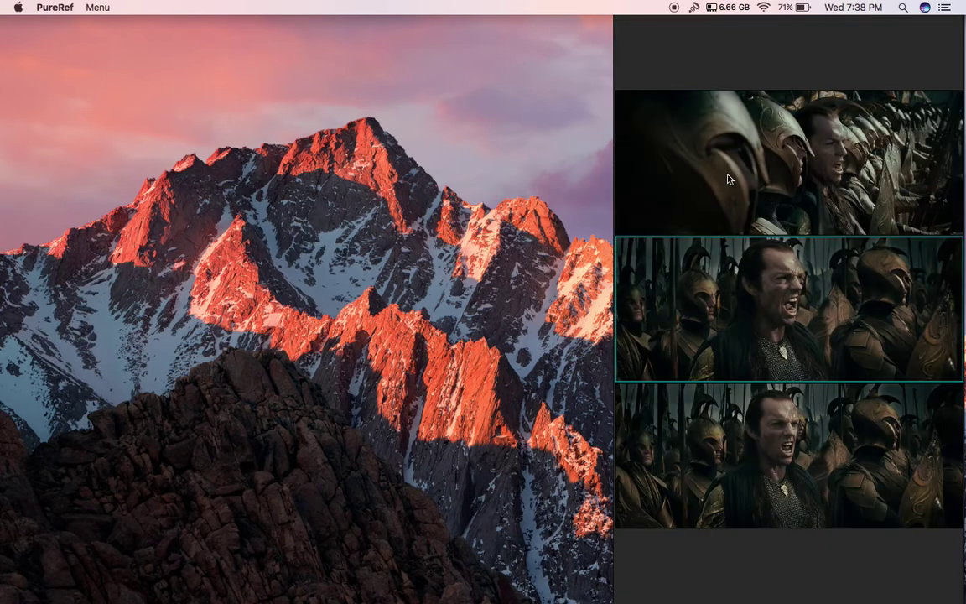
{"action": "scroll", "coordinate": [824, 277], "scroll_direction": "up", "scroll_amount": 5}
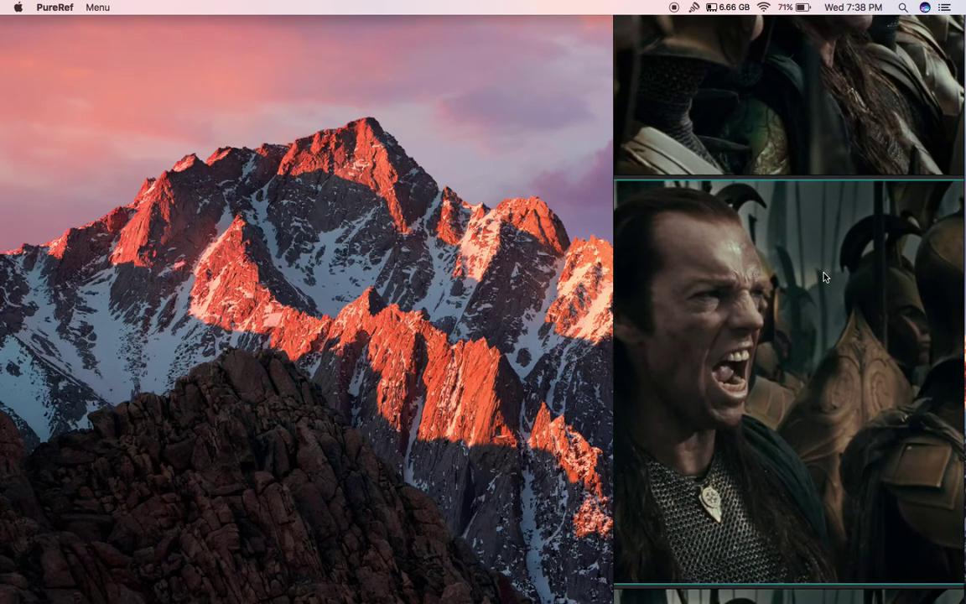
{"action": "scroll", "coordinate": [824, 276], "scroll_direction": "down", "scroll_amount": 1}
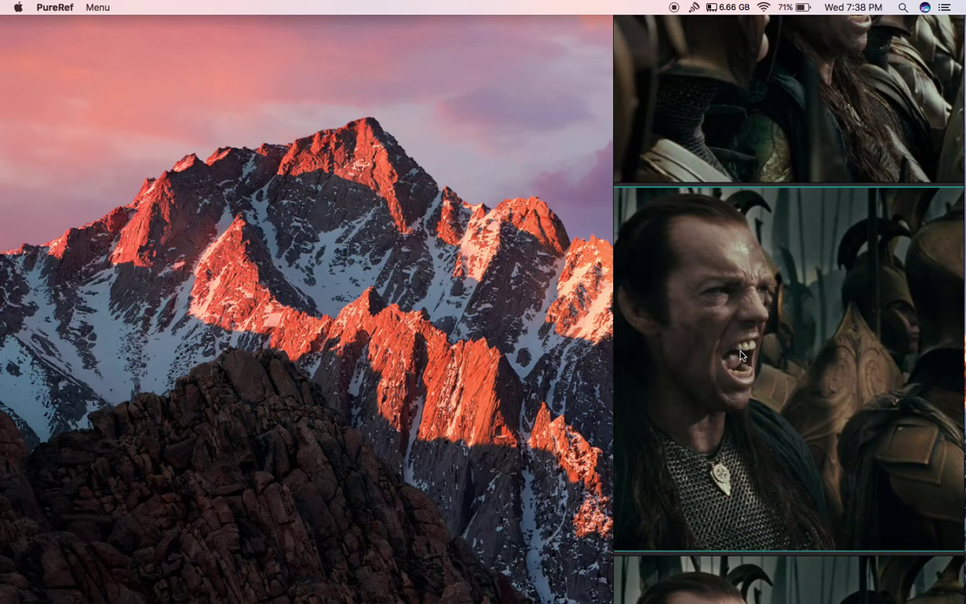
{"action": "mouse_move", "coordinate": [2, 285]}
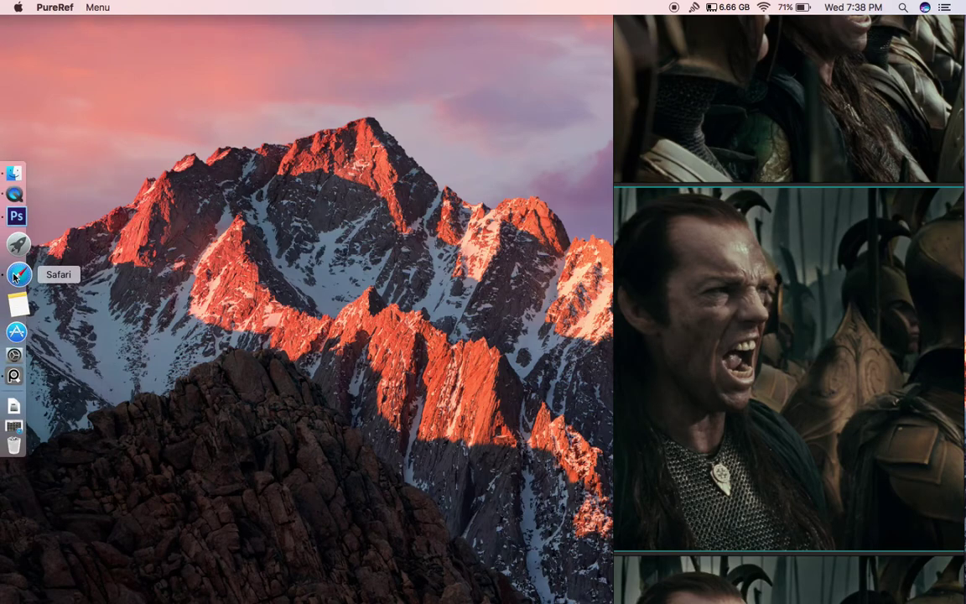
{"action": "left_click", "coordinate": [18, 234]}
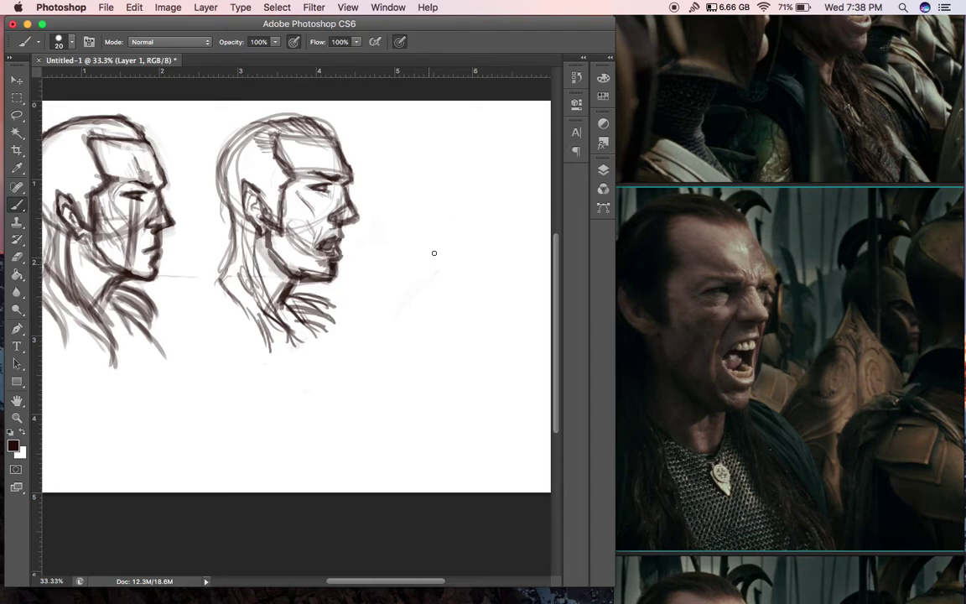
Step: Draw a third construction circle beside the second head and extend the face's centre line and front edge below it
{"action": "mouse_move", "coordinate": [411, 206]}
{"action": "left_mouse_down"}
{"action": "mouse_move", "coordinate": [434, 147]}
{"action": "mouse_move", "coordinate": [461, 136]}
{"action": "mouse_move", "coordinate": [516, 158]}
{"action": "mouse_move", "coordinate": [522, 224]}
{"action": "mouse_move", "coordinate": [498, 235]}
{"action": "mouse_move", "coordinate": [420, 210]}
{"action": "mouse_move", "coordinate": [440, 232]}
{"action": "left_mouse_up"}
{"action": "left_click_drag", "start_coordinate": [519, 225], "coordinate": [428, 235]}
{"action": "left_click_drag", "start_coordinate": [513, 232], "coordinate": [446, 243]}
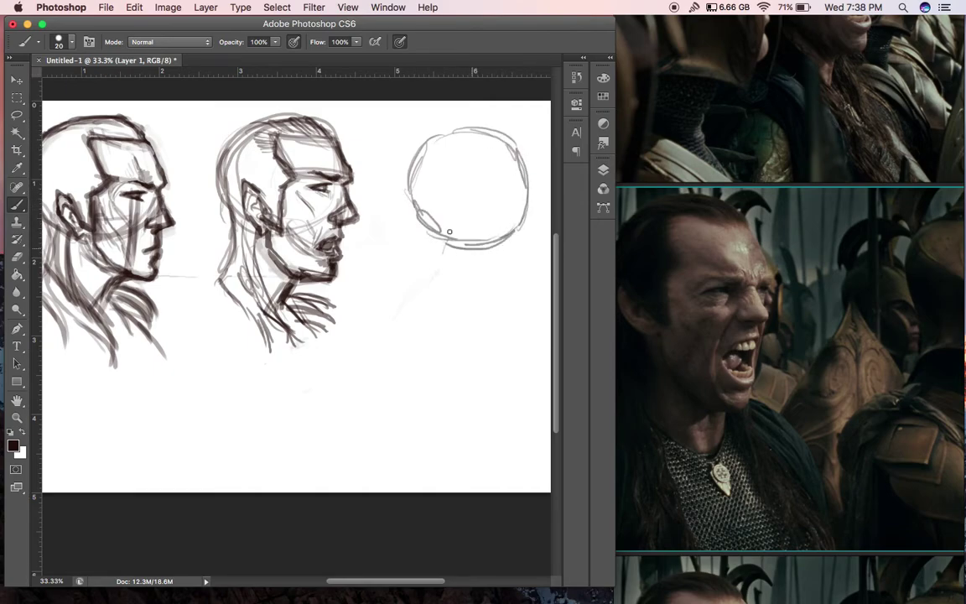
{"action": "left_click_drag", "start_coordinate": [501, 143], "coordinate": [499, 291]}
{"action": "left_click_drag", "start_coordinate": [505, 252], "coordinate": [496, 294]}
{"action": "left_click_drag", "start_coordinate": [505, 185], "coordinate": [488, 310]}
{"action": "left_click_drag", "start_coordinate": [528, 220], "coordinate": [506, 306]}
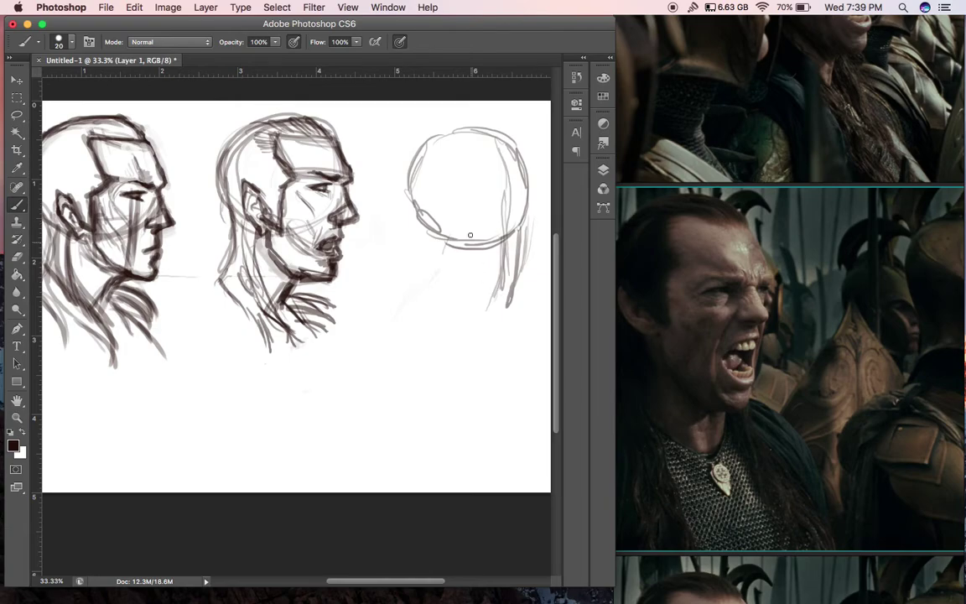
Step: Sketch the third head's jaw from below the ear area to the chin and strengthen the front edge of the face
{"action": "left_click_drag", "start_coordinate": [431, 234], "coordinate": [436, 277]}
{"action": "mouse_move", "coordinate": [443, 231]}
{"action": "left_mouse_down"}
{"action": "mouse_move", "coordinate": [449, 270]}
{"action": "mouse_move", "coordinate": [440, 278]}
{"action": "mouse_move", "coordinate": [500, 311]}
{"action": "left_mouse_up"}
{"action": "mouse_move", "coordinate": [493, 310]}
{"action": "left_mouse_down"}
{"action": "mouse_move", "coordinate": [470, 292]}
{"action": "mouse_move", "coordinate": [516, 297]}
{"action": "left_mouse_up"}
{"action": "left_click_drag", "start_coordinate": [491, 308], "coordinate": [512, 300]}
{"action": "mouse_move", "coordinate": [454, 280]}
{"action": "left_mouse_down"}
{"action": "mouse_move", "coordinate": [517, 175]}
{"action": "mouse_move", "coordinate": [511, 297]}
{"action": "left_mouse_up"}
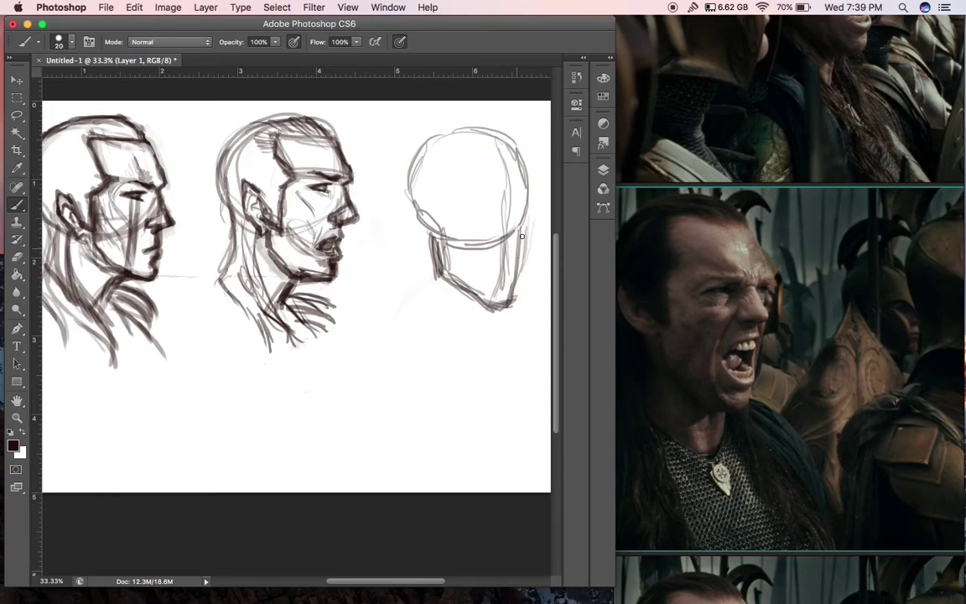
{"action": "left_click_drag", "start_coordinate": [529, 218], "coordinate": [517, 271]}
{"action": "left_click_drag", "start_coordinate": [519, 255], "coordinate": [529, 207]}
Step: Sketch the third head's ear low on the back edge of the construction circle
{"action": "mouse_move", "coordinate": [442, 230]}
{"action": "left_mouse_down"}
{"action": "mouse_move", "coordinate": [431, 243]}
{"action": "mouse_move", "coordinate": [404, 217]}
{"action": "mouse_move", "coordinate": [413, 197]}
{"action": "left_mouse_up"}
{"action": "mouse_move", "coordinate": [425, 246]}
{"action": "left_mouse_down"}
{"action": "mouse_move", "coordinate": [410, 203]}
{"action": "mouse_move", "coordinate": [422, 217]}
{"action": "left_mouse_up"}
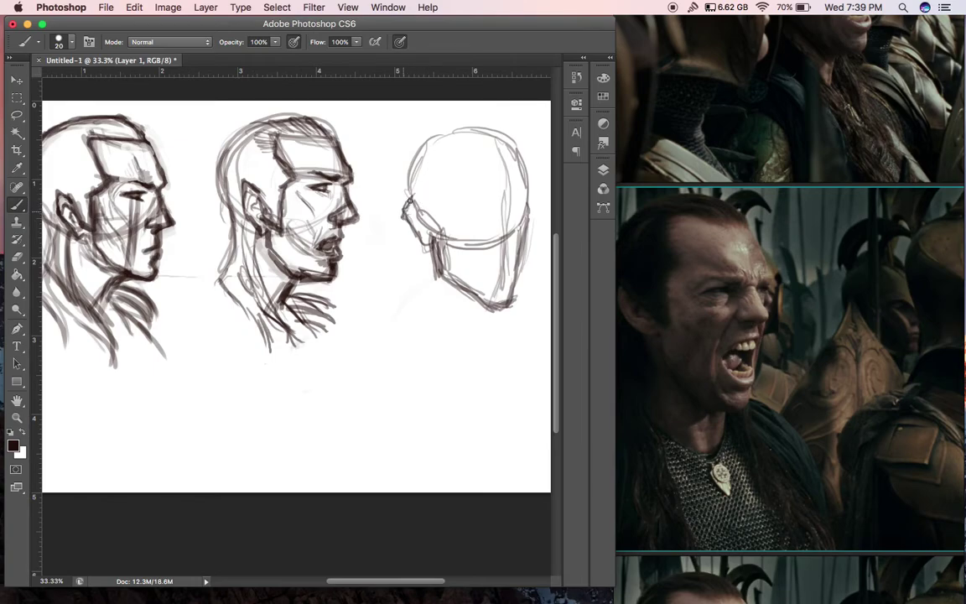
{"action": "left_click_drag", "start_coordinate": [411, 222], "coordinate": [431, 239]}
Step: Draw the third head's hairline around the forehead and temple, and mark the open mouth with an oval near the chin
{"action": "mouse_move", "coordinate": [414, 198]}
{"action": "left_mouse_down"}
{"action": "mouse_move", "coordinate": [443, 236]}
{"action": "mouse_move", "coordinate": [456, 153]}
{"action": "mouse_move", "coordinate": [500, 148]}
{"action": "left_mouse_up"}
{"action": "mouse_move", "coordinate": [519, 212]}
{"action": "left_mouse_down"}
{"action": "mouse_move", "coordinate": [500, 307]}
{"action": "mouse_move", "coordinate": [512, 231]}
{"action": "left_mouse_up"}
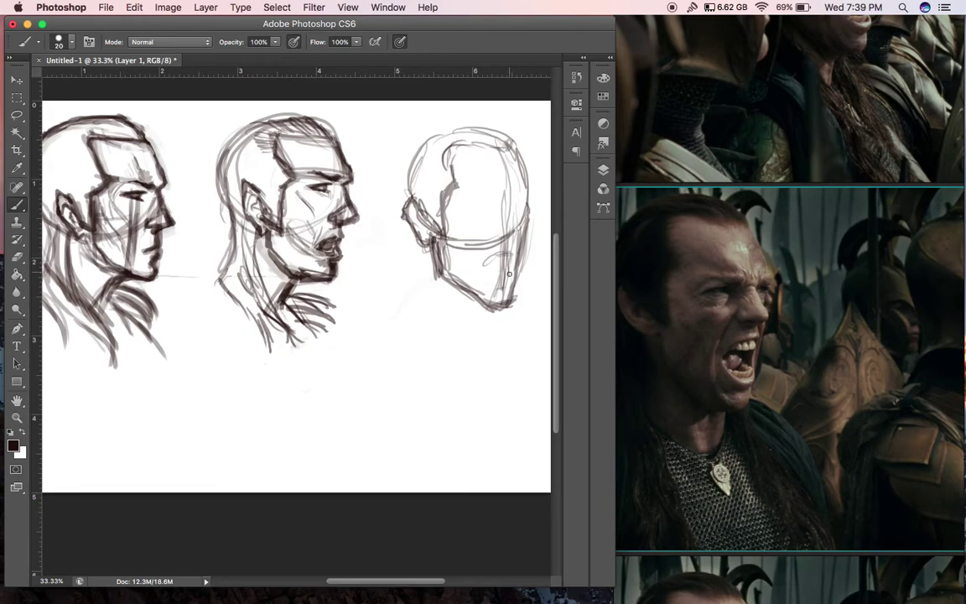
{"action": "mouse_move", "coordinate": [513, 253]}
{"action": "left_mouse_down"}
{"action": "mouse_move", "coordinate": [510, 287]}
{"action": "mouse_move", "coordinate": [496, 287]}
{"action": "mouse_move", "coordinate": [492, 258]}
{"action": "left_mouse_up"}
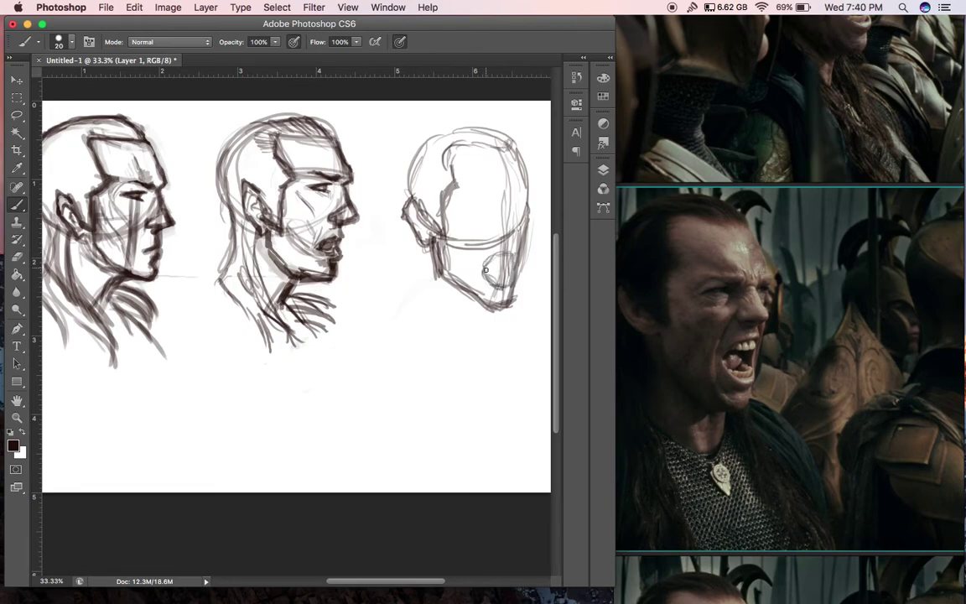
Step: Draw two mouth diagrams below the heads: a tilted open-mouth shape with a dividing line and an angular side view
{"action": "mouse_move", "coordinate": [408, 356]}
{"action": "left_mouse_down"}
{"action": "mouse_move", "coordinate": [437, 379]}
{"action": "mouse_move", "coordinate": [443, 359]}
{"action": "mouse_move", "coordinate": [437, 379]}
{"action": "left_mouse_up"}
{"action": "mouse_move", "coordinate": [428, 338]}
{"action": "left_mouse_down"}
{"action": "mouse_move", "coordinate": [398, 374]}
{"action": "mouse_move", "coordinate": [401, 388]}
{"action": "mouse_move", "coordinate": [434, 379]}
{"action": "mouse_move", "coordinate": [441, 389]}
{"action": "mouse_move", "coordinate": [414, 397]}
{"action": "mouse_move", "coordinate": [437, 392]}
{"action": "mouse_move", "coordinate": [430, 378]}
{"action": "mouse_move", "coordinate": [436, 392]}
{"action": "mouse_move", "coordinate": [393, 375]}
{"action": "mouse_move", "coordinate": [444, 383]}
{"action": "mouse_move", "coordinate": [430, 398]}
{"action": "mouse_move", "coordinate": [395, 374]}
{"action": "mouse_move", "coordinate": [435, 340]}
{"action": "mouse_move", "coordinate": [434, 374]}
{"action": "mouse_move", "coordinate": [395, 374]}
{"action": "left_mouse_up"}
{"action": "mouse_move", "coordinate": [421, 336]}
{"action": "left_mouse_down"}
{"action": "mouse_move", "coordinate": [443, 369]}
{"action": "mouse_move", "coordinate": [401, 369]}
{"action": "mouse_move", "coordinate": [443, 401]}
{"action": "left_mouse_up"}
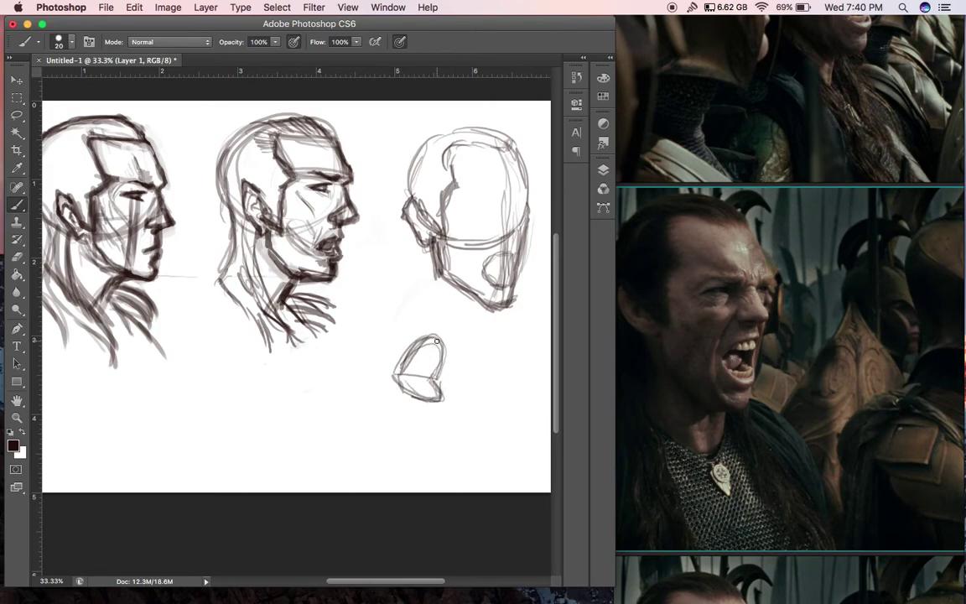
{"action": "mouse_move", "coordinate": [293, 415]}
{"action": "left_mouse_down"}
{"action": "mouse_move", "coordinate": [326, 380]}
{"action": "mouse_move", "coordinate": [321, 430]}
{"action": "left_mouse_up"}
{"action": "left_click_drag", "start_coordinate": [319, 380], "coordinate": [320, 375]}
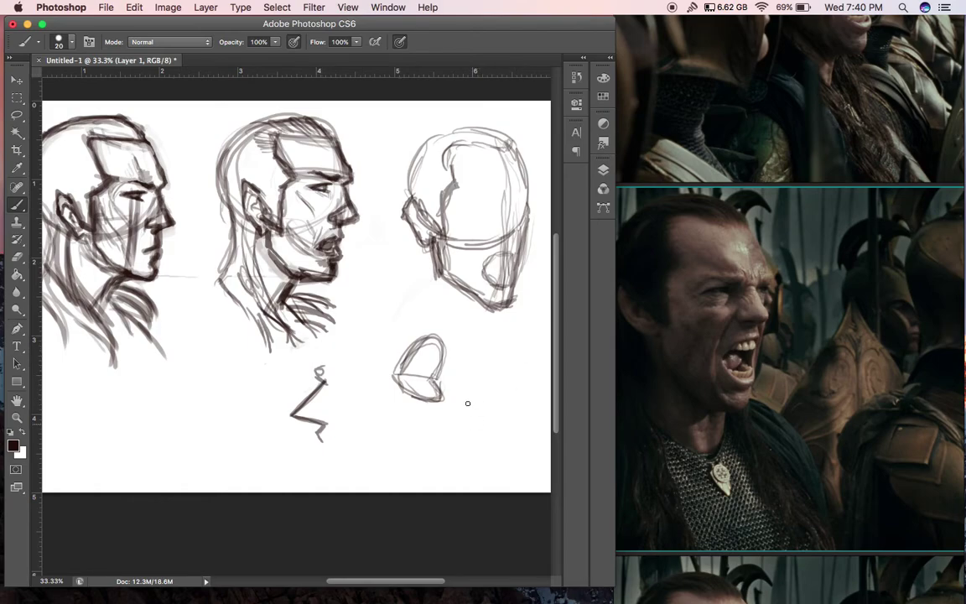
Step: Sketch a small closed-mouth profile head below the third head, with construction circle, jaw, nose, eye and ear
{"action": "mouse_move", "coordinate": [478, 432]}
{"action": "left_mouse_down"}
{"action": "mouse_move", "coordinate": [524, 407]}
{"action": "mouse_move", "coordinate": [465, 409]}
{"action": "left_mouse_up"}
{"action": "mouse_move", "coordinate": [523, 398]}
{"action": "left_mouse_down"}
{"action": "mouse_move", "coordinate": [519, 454]}
{"action": "mouse_move", "coordinate": [486, 444]}
{"action": "mouse_move", "coordinate": [510, 458]}
{"action": "left_mouse_up"}
{"action": "mouse_move", "coordinate": [517, 413]}
{"action": "left_mouse_down"}
{"action": "mouse_move", "coordinate": [524, 429]}
{"action": "mouse_move", "coordinate": [510, 442]}
{"action": "left_mouse_up"}
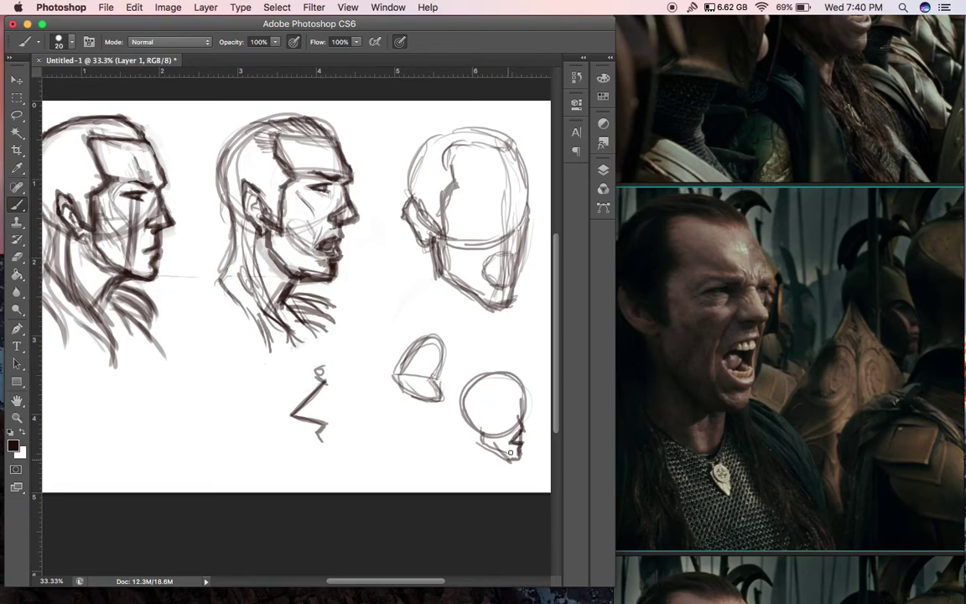
{"action": "left_click_drag", "start_coordinate": [521, 403], "coordinate": [531, 420]}
{"action": "mouse_move", "coordinate": [497, 399]}
{"action": "left_mouse_down"}
{"action": "mouse_move", "coordinate": [516, 397]}
{"action": "mouse_move", "coordinate": [498, 412]}
{"action": "mouse_move", "coordinate": [513, 410]}
{"action": "mouse_move", "coordinate": [503, 399]}
{"action": "mouse_move", "coordinate": [517, 403]}
{"action": "mouse_move", "coordinate": [492, 427]}
{"action": "mouse_move", "coordinate": [516, 461]}
{"action": "left_mouse_up"}
{"action": "mouse_move", "coordinate": [479, 431]}
{"action": "left_mouse_down"}
{"action": "mouse_move", "coordinate": [473, 437]}
{"action": "mouse_move", "coordinate": [467, 421]}
{"action": "mouse_move", "coordinate": [477, 437]}
{"action": "mouse_move", "coordinate": [481, 424]}
{"action": "left_mouse_up"}
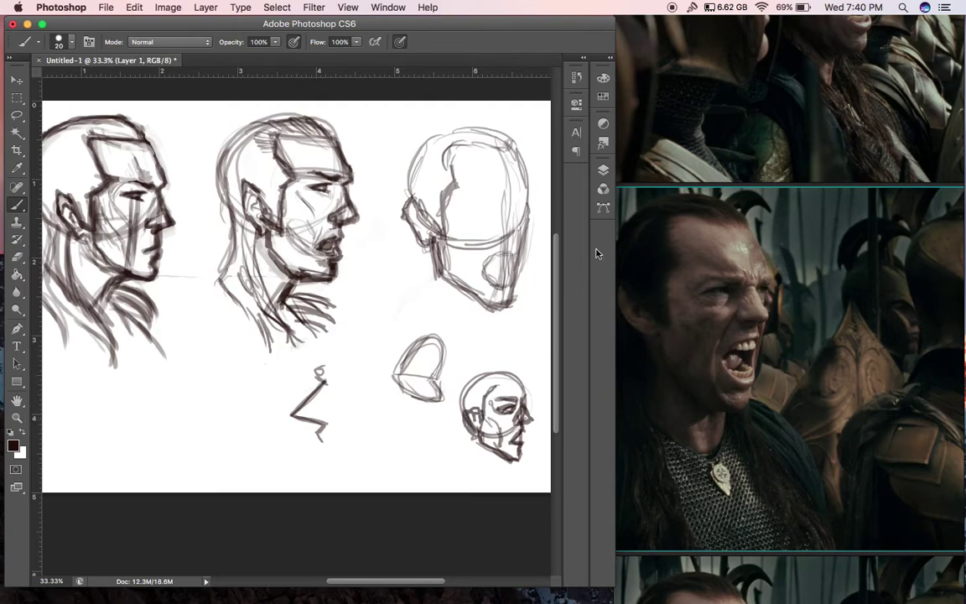
Step: Clear the two mouth diagrams and draw a larger side view of the nose, open lips and chin in their place
{"action": "mouse_move", "coordinate": [437, 340]}
{"action": "left_mouse_down"}
{"action": "mouse_move", "coordinate": [370, 401]}
{"action": "mouse_move", "coordinate": [392, 414]}
{"action": "mouse_move", "coordinate": [453, 342]}
{"action": "mouse_move", "coordinate": [390, 407]}
{"action": "mouse_move", "coordinate": [368, 406]}
{"action": "mouse_move", "coordinate": [361, 358]}
{"action": "mouse_move", "coordinate": [346, 359]}
{"action": "mouse_move", "coordinate": [294, 422]}
{"action": "mouse_move", "coordinate": [336, 429]}
{"action": "mouse_move", "coordinate": [428, 344]}
{"action": "mouse_move", "coordinate": [431, 382]}
{"action": "mouse_move", "coordinate": [389, 394]}
{"action": "left_mouse_up"}
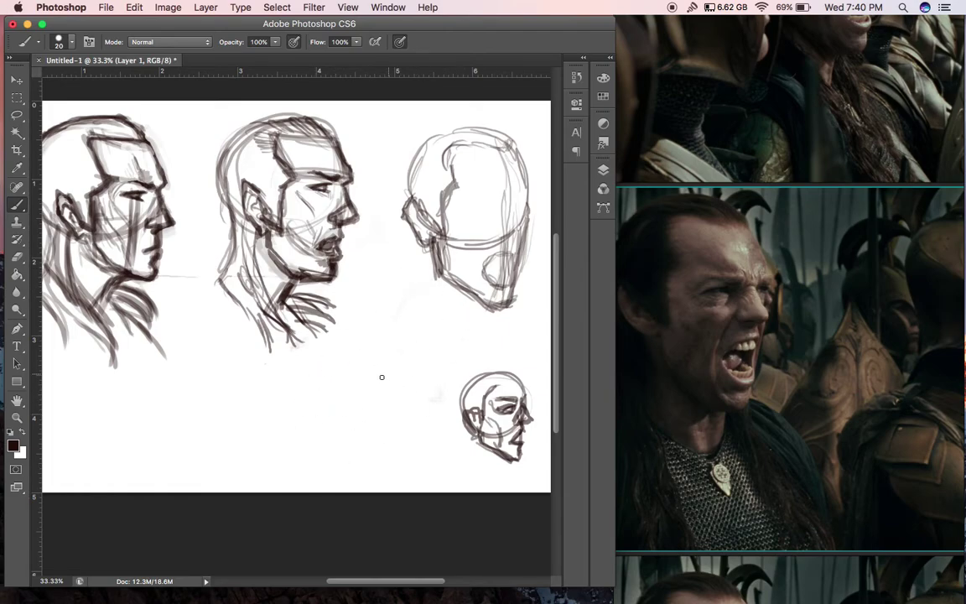
{"action": "mouse_move", "coordinate": [368, 373]}
{"action": "left_mouse_down"}
{"action": "mouse_move", "coordinate": [359, 370]}
{"action": "mouse_move", "coordinate": [382, 404]}
{"action": "mouse_move", "coordinate": [360, 369]}
{"action": "mouse_move", "coordinate": [401, 352]}
{"action": "mouse_move", "coordinate": [381, 338]}
{"action": "mouse_move", "coordinate": [393, 334]}
{"action": "mouse_move", "coordinate": [378, 401]}
{"action": "mouse_move", "coordinate": [384, 421]}
{"action": "mouse_move", "coordinate": [369, 435]}
{"action": "mouse_move", "coordinate": [356, 420]}
{"action": "mouse_move", "coordinate": [357, 367]}
{"action": "mouse_move", "coordinate": [369, 352]}
{"action": "mouse_move", "coordinate": [349, 374]}
{"action": "left_mouse_up"}
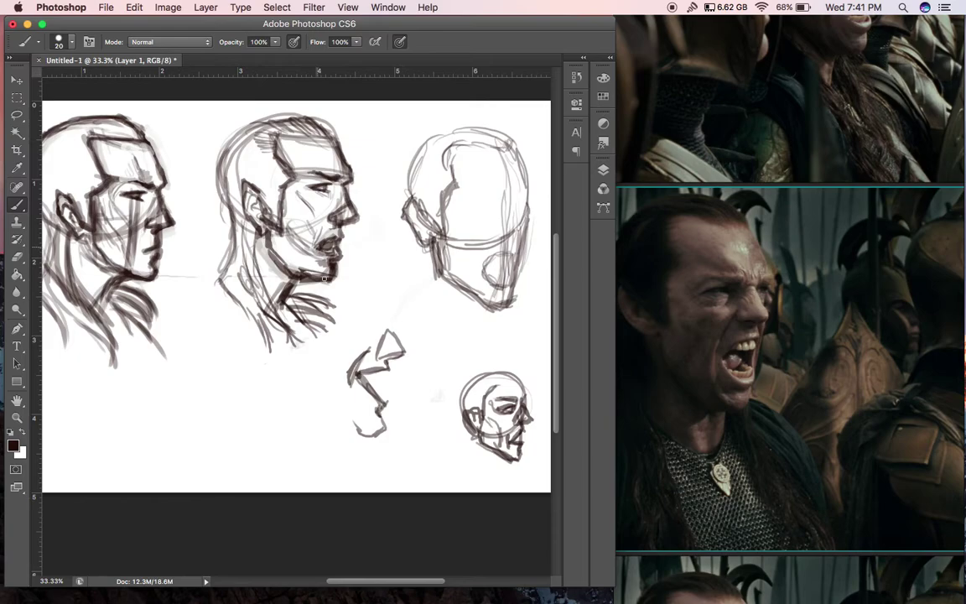
Step: Sketch a shouting face study with open mouth, nose, eye sockets and jaw below the second head, and clear the other practice drawings
{"action": "mouse_move", "coordinate": [208, 412]}
{"action": "left_mouse_down"}
{"action": "mouse_move", "coordinate": [249, 418]}
{"action": "mouse_move", "coordinate": [206, 415]}
{"action": "mouse_move", "coordinate": [216, 441]}
{"action": "mouse_move", "coordinate": [245, 428]}
{"action": "mouse_move", "coordinate": [213, 431]}
{"action": "mouse_move", "coordinate": [210, 414]}
{"action": "mouse_move", "coordinate": [251, 414]}
{"action": "mouse_move", "coordinate": [244, 428]}
{"action": "mouse_move", "coordinate": [215, 413]}
{"action": "mouse_move", "coordinate": [205, 422]}
{"action": "mouse_move", "coordinate": [251, 426]}
{"action": "mouse_move", "coordinate": [210, 451]}
{"action": "mouse_move", "coordinate": [226, 419]}
{"action": "left_mouse_up"}
{"action": "mouse_move", "coordinate": [228, 418]}
{"action": "left_mouse_down"}
{"action": "mouse_move", "coordinate": [258, 422]}
{"action": "mouse_move", "coordinate": [260, 410]}
{"action": "mouse_move", "coordinate": [210, 442]}
{"action": "mouse_move", "coordinate": [236, 452]}
{"action": "mouse_move", "coordinate": [218, 454]}
{"action": "mouse_move", "coordinate": [239, 437]}
{"action": "mouse_move", "coordinate": [220, 431]}
{"action": "mouse_move", "coordinate": [234, 432]}
{"action": "mouse_move", "coordinate": [221, 447]}
{"action": "mouse_move", "coordinate": [246, 431]}
{"action": "mouse_move", "coordinate": [237, 468]}
{"action": "mouse_move", "coordinate": [232, 394]}
{"action": "mouse_move", "coordinate": [262, 387]}
{"action": "mouse_move", "coordinate": [265, 401]}
{"action": "mouse_move", "coordinate": [230, 396]}
{"action": "mouse_move", "coordinate": [266, 400]}
{"action": "left_mouse_up"}
{"action": "mouse_move", "coordinate": [206, 412]}
{"action": "left_mouse_down"}
{"action": "mouse_move", "coordinate": [226, 392]}
{"action": "mouse_move", "coordinate": [199, 431]}
{"action": "left_mouse_up"}
{"action": "mouse_move", "coordinate": [234, 481]}
{"action": "left_mouse_down"}
{"action": "mouse_move", "coordinate": [180, 482]}
{"action": "mouse_move", "coordinate": [188, 472]}
{"action": "mouse_move", "coordinate": [190, 484]}
{"action": "mouse_move", "coordinate": [227, 481]}
{"action": "mouse_move", "coordinate": [232, 472]}
{"action": "mouse_move", "coordinate": [200, 485]}
{"action": "mouse_move", "coordinate": [226, 488]}
{"action": "mouse_move", "coordinate": [196, 489]}
{"action": "mouse_move", "coordinate": [202, 480]}
{"action": "mouse_move", "coordinate": [165, 435]}
{"action": "left_mouse_up"}
{"action": "mouse_move", "coordinate": [165, 435]}
{"action": "left_mouse_down"}
{"action": "mouse_move", "coordinate": [174, 451]}
{"action": "mouse_move", "coordinate": [159, 398]}
{"action": "mouse_move", "coordinate": [186, 404]}
{"action": "mouse_move", "coordinate": [195, 467]}
{"action": "left_mouse_up"}
{"action": "mouse_move", "coordinate": [188, 423]}
{"action": "left_mouse_down"}
{"action": "mouse_move", "coordinate": [179, 369]}
{"action": "mouse_move", "coordinate": [237, 352]}
{"action": "mouse_move", "coordinate": [195, 355]}
{"action": "mouse_move", "coordinate": [243, 367]}
{"action": "mouse_move", "coordinate": [202, 365]}
{"action": "mouse_move", "coordinate": [276, 364]}
{"action": "mouse_move", "coordinate": [282, 379]}
{"action": "mouse_move", "coordinate": [271, 387]}
{"action": "mouse_move", "coordinate": [271, 377]}
{"action": "left_mouse_up"}
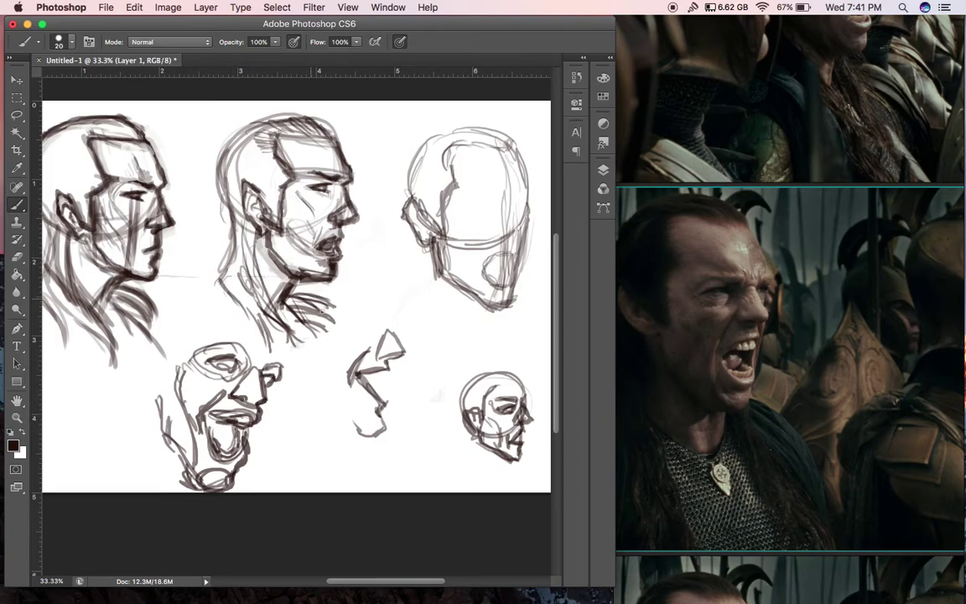
{"action": "mouse_move", "coordinate": [394, 314]}
{"action": "left_mouse_down"}
{"action": "mouse_move", "coordinate": [340, 426]}
{"action": "mouse_move", "coordinate": [364, 431]}
{"action": "mouse_move", "coordinate": [400, 398]}
{"action": "mouse_move", "coordinate": [376, 316]}
{"action": "mouse_move", "coordinate": [351, 376]}
{"action": "mouse_move", "coordinate": [379, 454]}
{"action": "mouse_move", "coordinate": [447, 432]}
{"action": "mouse_move", "coordinate": [508, 361]}
{"action": "mouse_move", "coordinate": [475, 449]}
{"action": "mouse_move", "coordinate": [495, 449]}
{"action": "mouse_move", "coordinate": [537, 431]}
{"action": "left_mouse_up"}
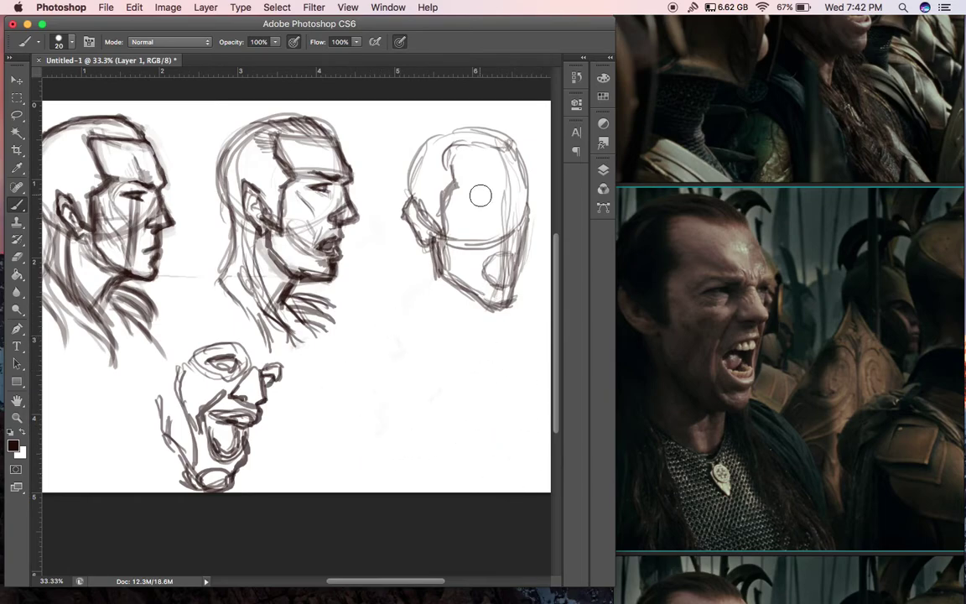
Step: Bring up the movie screencaps page in Safari, put it away, and return to the sketch with the Photoshop window shifted slightly
{"action": "key", "text": "ctrl+Up"}
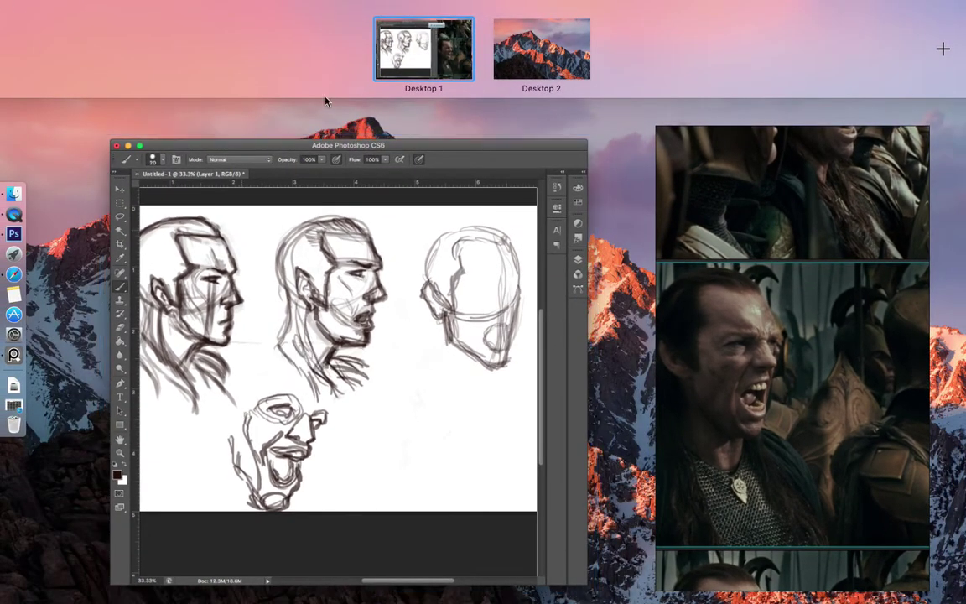
{"action": "left_click", "coordinate": [17, 267]}
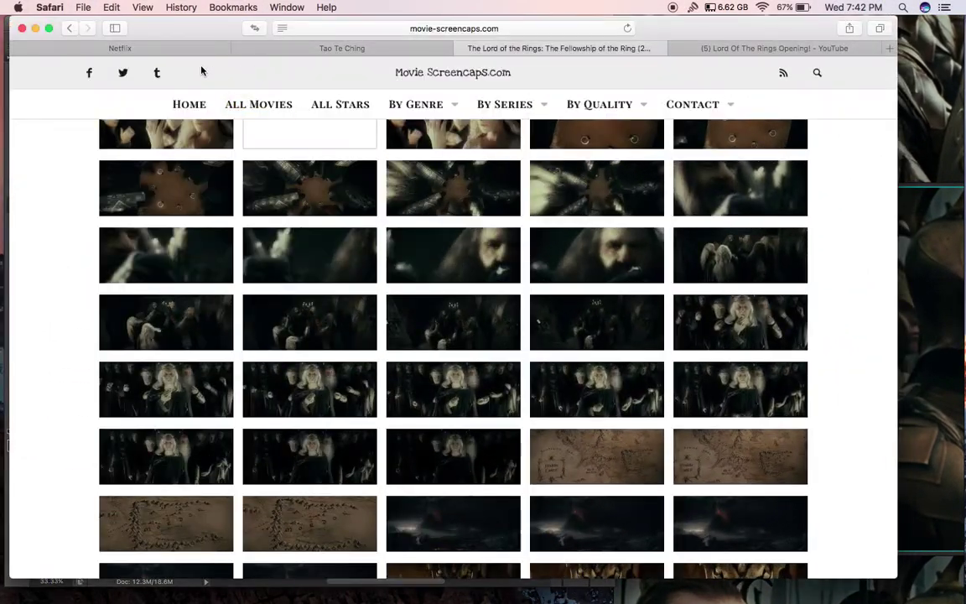
{"action": "left_click", "coordinate": [35, 29]}
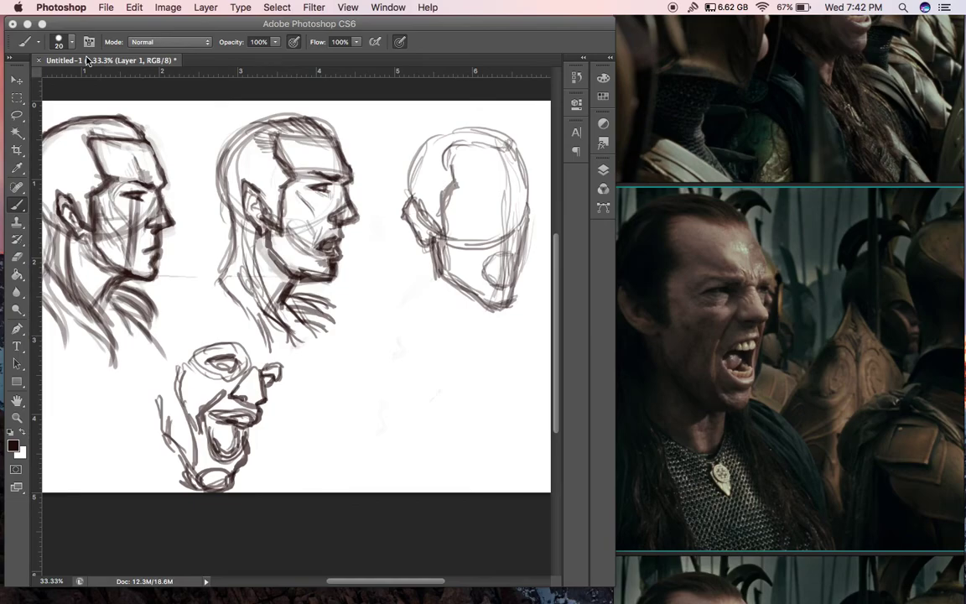
{"action": "mouse_move", "coordinate": [1, 0]}
{"action": "left_click", "coordinate": [366, 403]}
{"action": "mouse_move", "coordinate": [327, 26]}
{"action": "left_mouse_down"}
{"action": "mouse_move", "coordinate": [317, 26]}
{"action": "mouse_move", "coordinate": [323, 20]}
{"action": "left_mouse_up"}
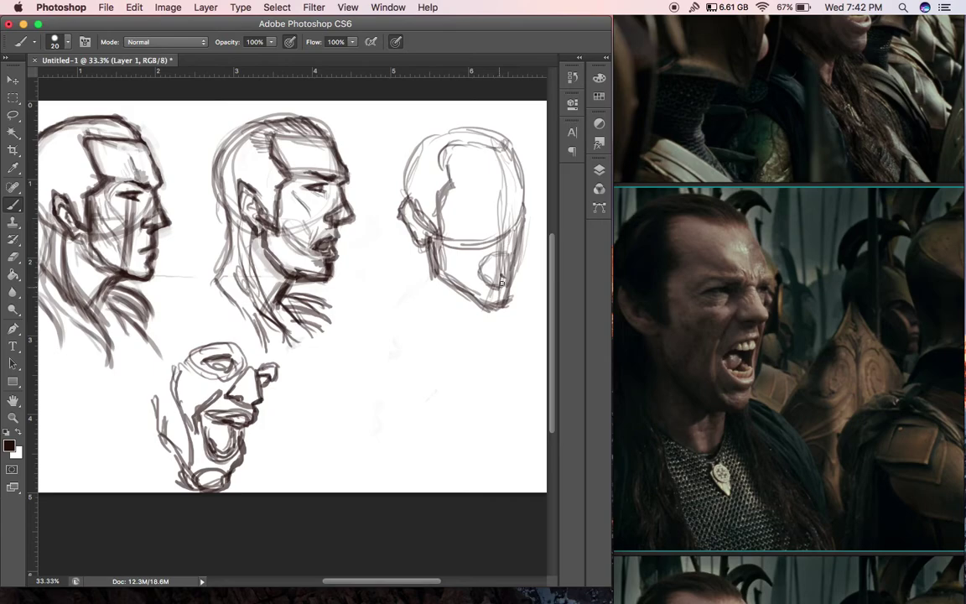
Step: Define the third head's shouting mouth with dark lips and inner shapes, and draw the nose above it
{"action": "left_click_drag", "start_coordinate": [479, 269], "coordinate": [510, 252]}
{"action": "mouse_move", "coordinate": [496, 262]}
{"action": "left_mouse_down"}
{"action": "mouse_move", "coordinate": [509, 256]}
{"action": "mouse_move", "coordinate": [492, 261]}
{"action": "left_mouse_up"}
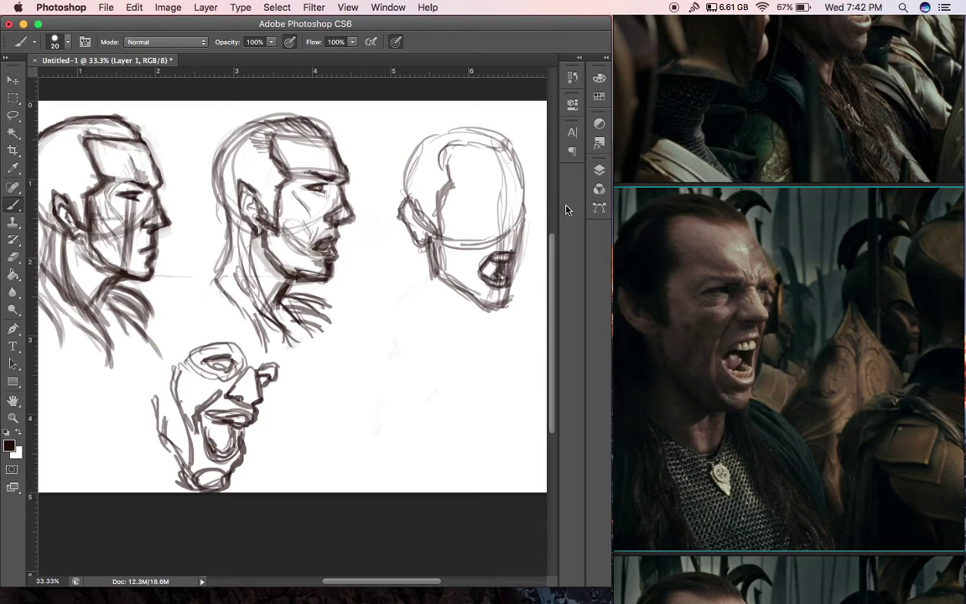
{"action": "left_click_drag", "start_coordinate": [511, 239], "coordinate": [513, 250]}
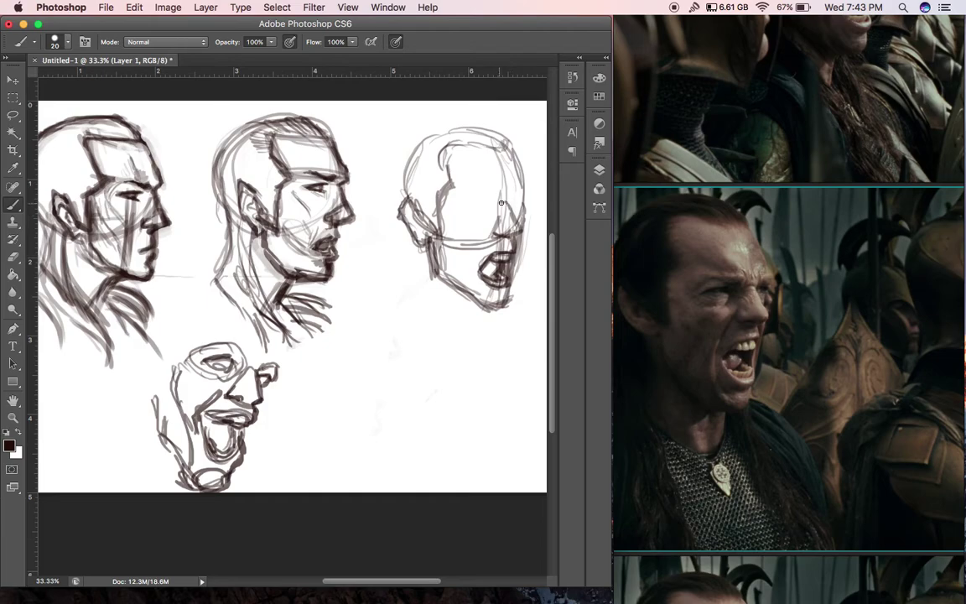
{"action": "left_click_drag", "start_coordinate": [500, 203], "coordinate": [510, 206]}
{"action": "mouse_move", "coordinate": [505, 204]}
{"action": "left_mouse_down"}
{"action": "mouse_move", "coordinate": [492, 234]}
{"action": "mouse_move", "coordinate": [500, 205]}
{"action": "mouse_move", "coordinate": [514, 243]}
{"action": "left_mouse_up"}
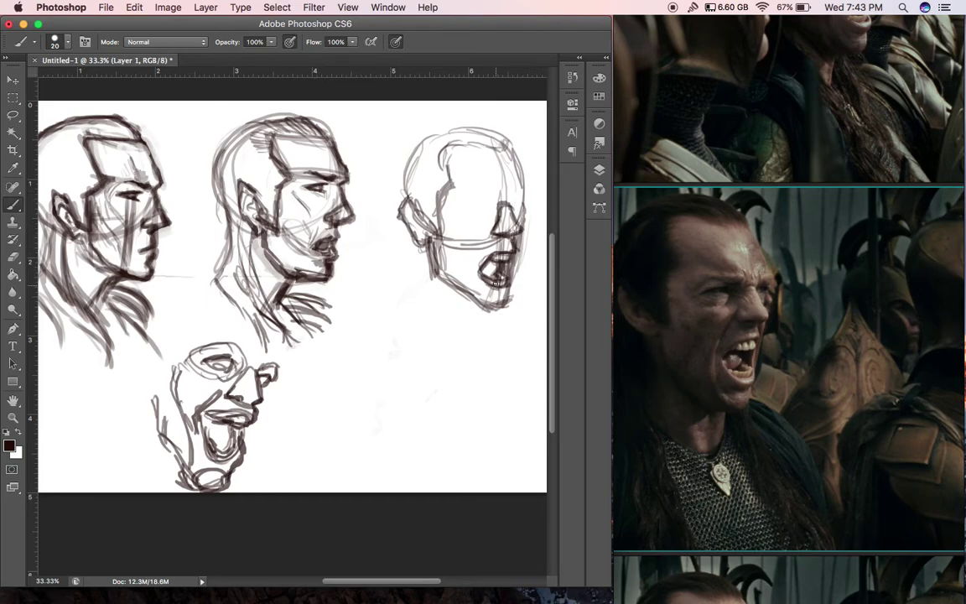
Step: Reinforce the third head's chin and jaw contour, and add the cheek fold running from the nose past the mouth
{"action": "left_click_drag", "start_coordinate": [509, 290], "coordinate": [501, 292]}
{"action": "left_click_drag", "start_coordinate": [459, 282], "coordinate": [431, 268]}
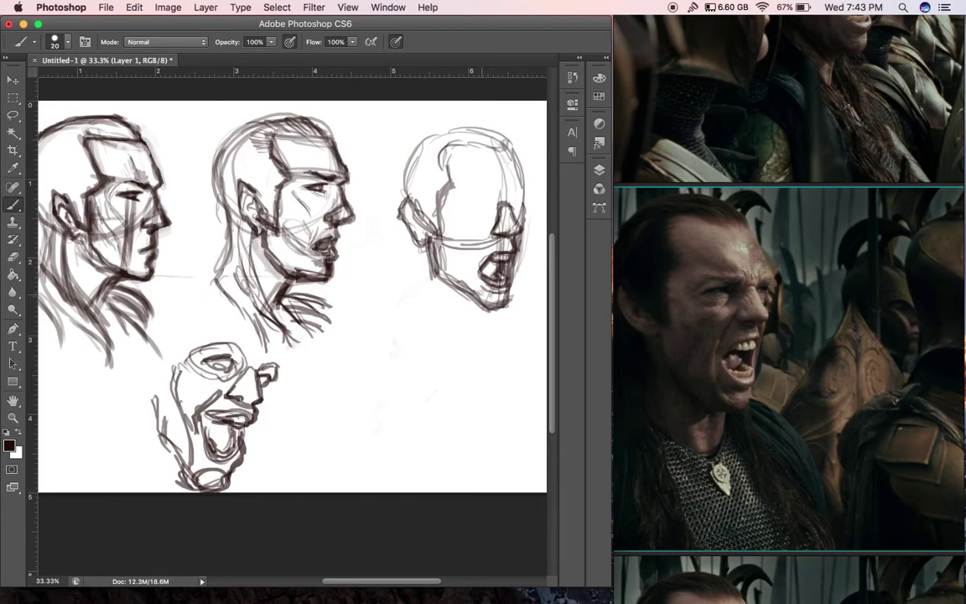
{"action": "left_click_drag", "start_coordinate": [486, 228], "coordinate": [477, 262]}
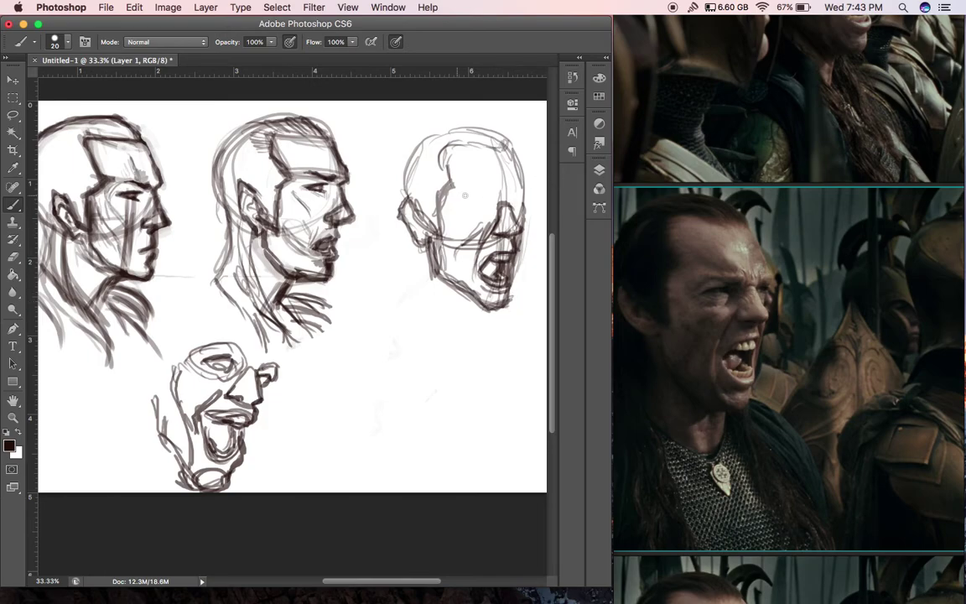
Step: Draw the third head's furrowed eyebrows and narrowed eyes on both sides of the nose bridge
{"action": "left_click_drag", "start_coordinate": [457, 201], "coordinate": [483, 204]}
{"action": "left_click_drag", "start_coordinate": [456, 194], "coordinate": [486, 190]}
{"action": "left_click_drag", "start_coordinate": [511, 190], "coordinate": [524, 186]}
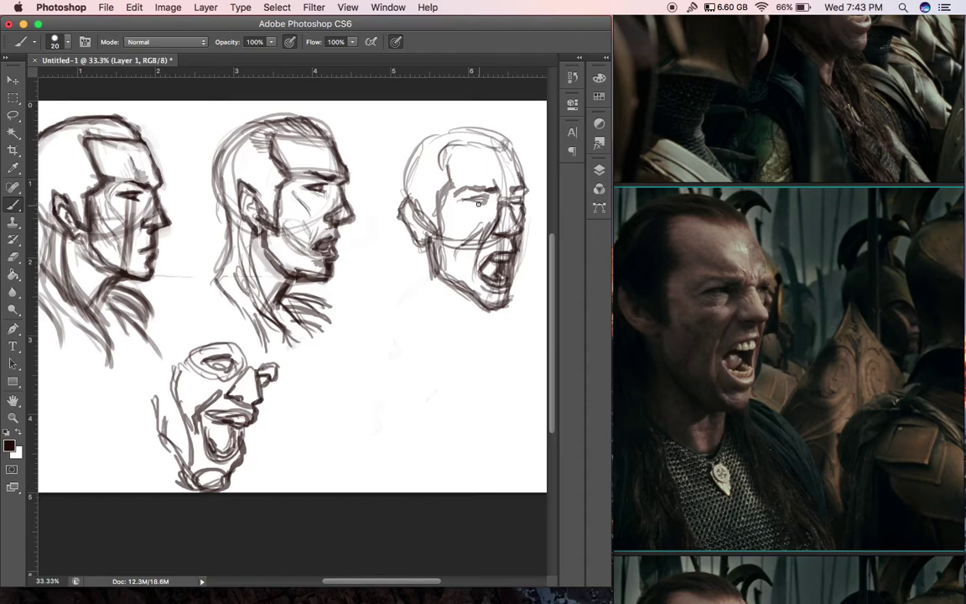
{"action": "left_click_drag", "start_coordinate": [466, 199], "coordinate": [484, 198]}
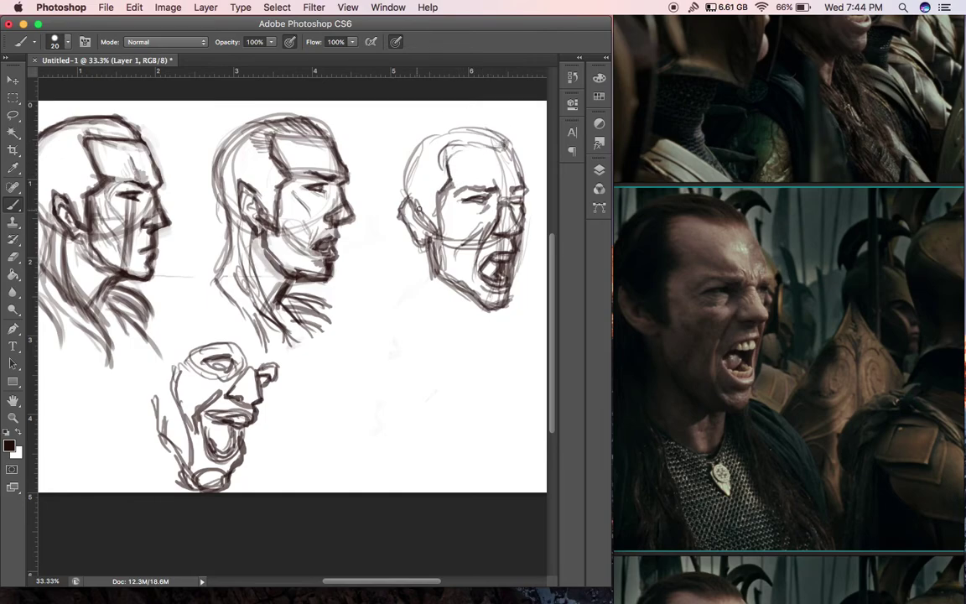
Step: Draw the third head's neck with front and back contours and inner tendon lines, closed by a curved collar across its base
{"action": "mouse_move", "coordinate": [421, 210]}
{"action": "left_mouse_down"}
{"action": "mouse_move", "coordinate": [419, 243]}
{"action": "mouse_move", "coordinate": [432, 228]}
{"action": "mouse_move", "coordinate": [429, 304]}
{"action": "left_mouse_up"}
{"action": "left_click_drag", "start_coordinate": [492, 311], "coordinate": [489, 334]}
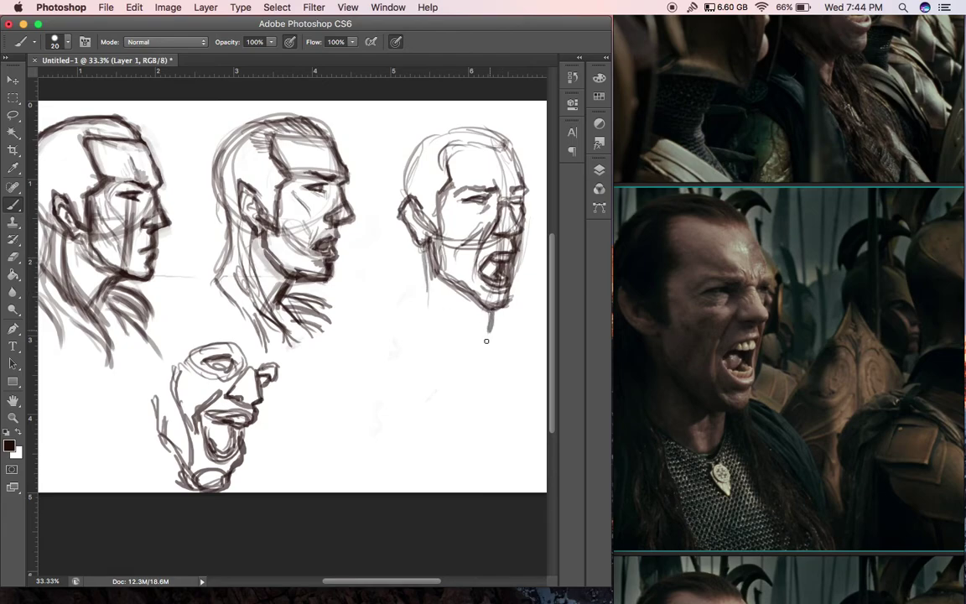
{"action": "left_click_drag", "start_coordinate": [424, 250], "coordinate": [419, 311]}
{"action": "left_click_drag", "start_coordinate": [457, 283], "coordinate": [464, 330]}
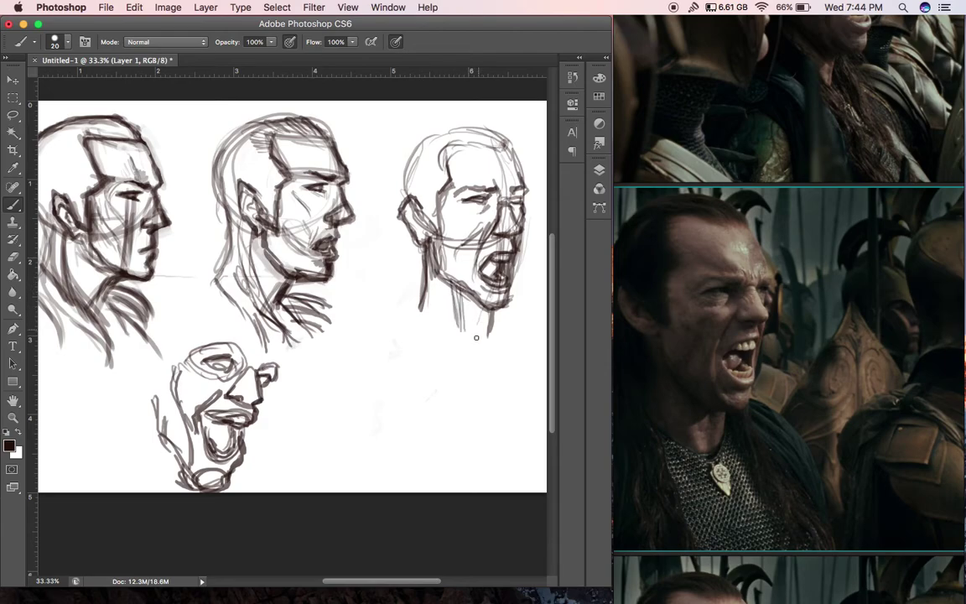
{"action": "mouse_move", "coordinate": [421, 305]}
{"action": "left_mouse_down"}
{"action": "mouse_move", "coordinate": [451, 349]}
{"action": "mouse_move", "coordinate": [491, 339]}
{"action": "mouse_move", "coordinate": [468, 358]}
{"action": "left_mouse_up"}
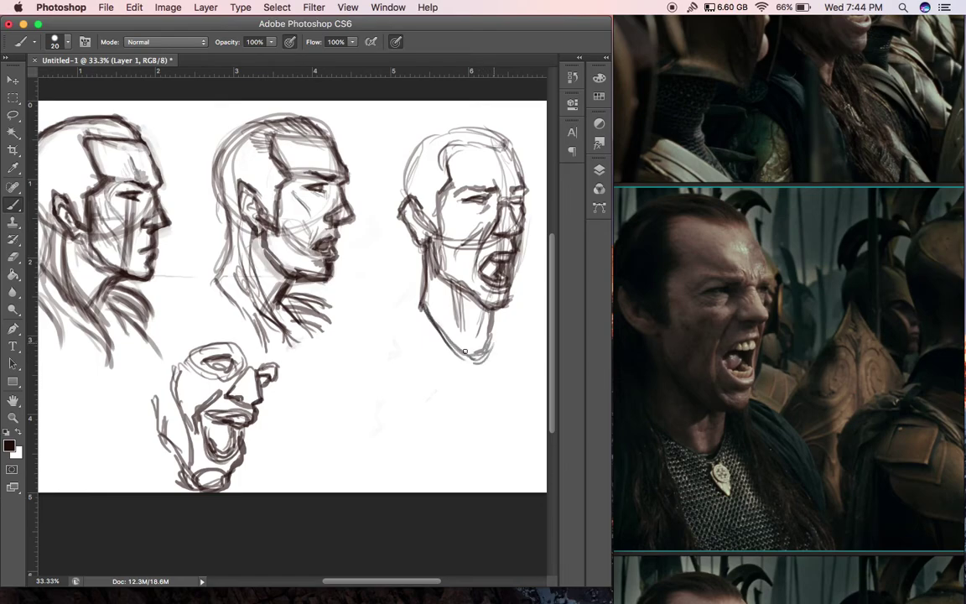
Step: Add the third figure's shoulder lines and open robe edges, and hang a small teardrop pendant below the collar
{"action": "left_click_drag", "start_coordinate": [422, 298], "coordinate": [390, 312]}
{"action": "left_click_drag", "start_coordinate": [499, 319], "coordinate": [514, 396]}
{"action": "left_click_drag", "start_coordinate": [497, 318], "coordinate": [543, 339]}
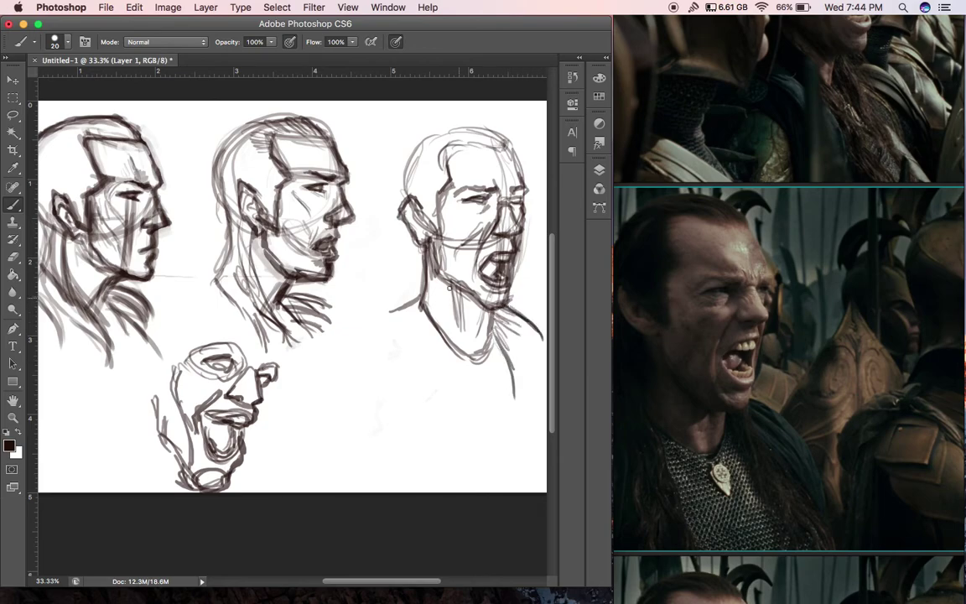
{"action": "left_click_drag", "start_coordinate": [420, 299], "coordinate": [439, 372]}
{"action": "mouse_move", "coordinate": [421, 318]}
{"action": "left_mouse_down"}
{"action": "mouse_move", "coordinate": [435, 383]}
{"action": "mouse_move", "coordinate": [483, 384]}
{"action": "left_mouse_up"}
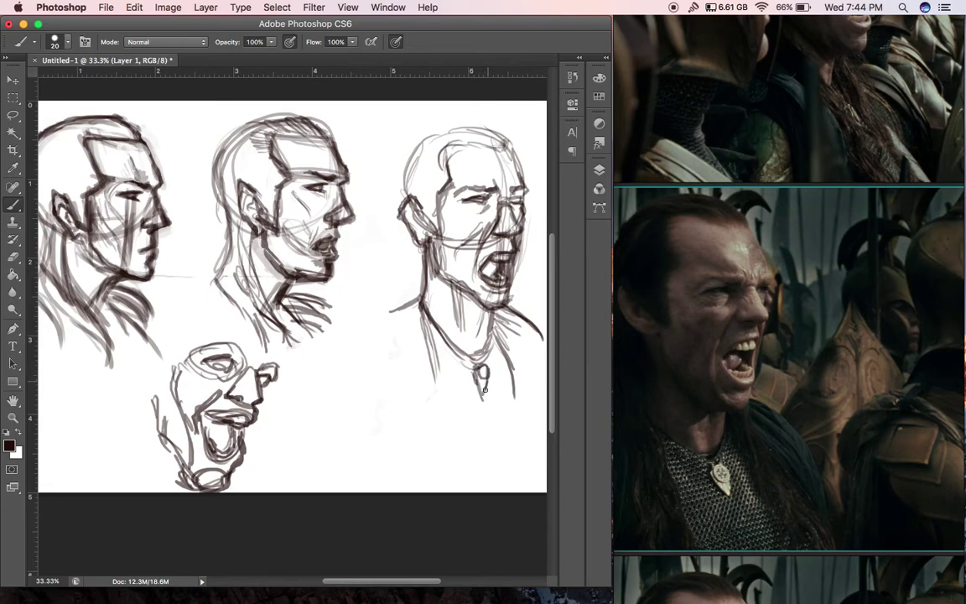
{"action": "mouse_move", "coordinate": [415, 304]}
{"action": "left_mouse_down"}
{"action": "mouse_move", "coordinate": [384, 313]}
{"action": "mouse_move", "coordinate": [423, 348]}
{"action": "mouse_move", "coordinate": [429, 369]}
{"action": "mouse_move", "coordinate": [390, 308]}
{"action": "left_mouse_up"}
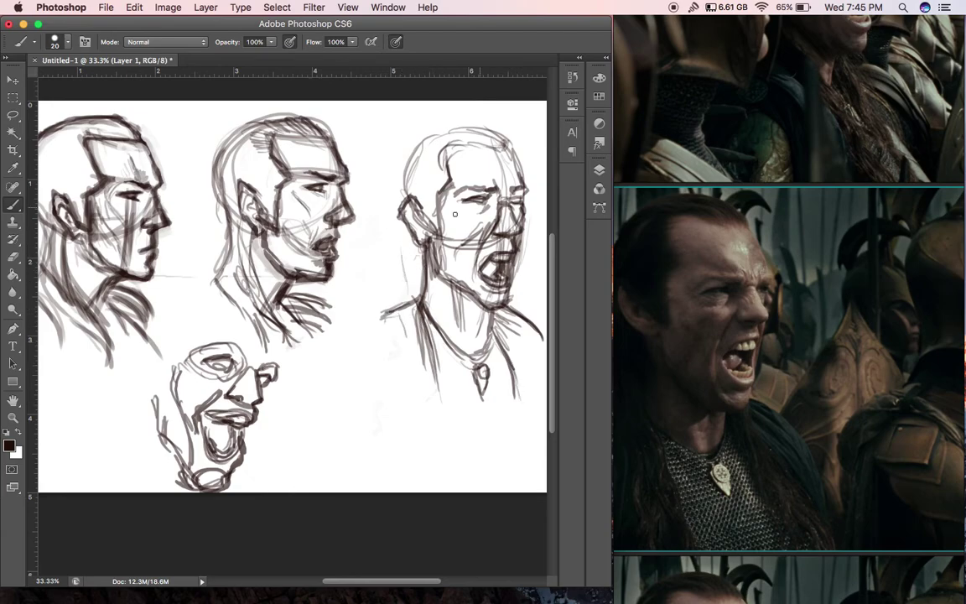
Step: Draw the third head's swept-back hair with a fuller skull outline, a long strand behind the ear, and short strokes along the hairline
{"action": "left_click_drag", "start_coordinate": [406, 180], "coordinate": [396, 200]}
{"action": "mouse_move", "coordinate": [398, 201]}
{"action": "left_mouse_down"}
{"action": "mouse_move", "coordinate": [431, 137]}
{"action": "mouse_move", "coordinate": [469, 124]}
{"action": "mouse_move", "coordinate": [508, 143]}
{"action": "left_mouse_up"}
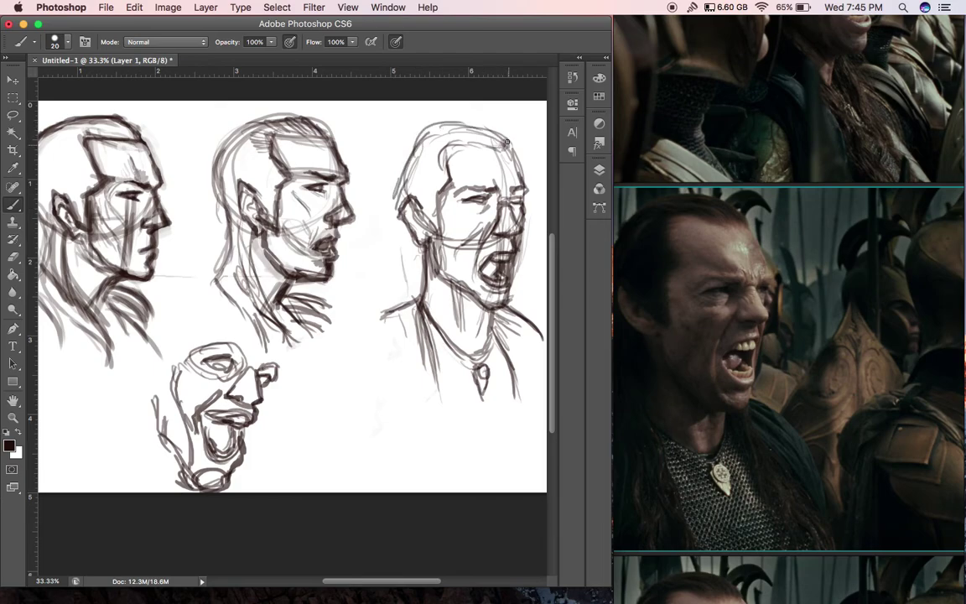
{"action": "mouse_move", "coordinate": [423, 135]}
{"action": "left_mouse_down"}
{"action": "mouse_move", "coordinate": [404, 134]}
{"action": "mouse_move", "coordinate": [393, 223]}
{"action": "mouse_move", "coordinate": [437, 233]}
{"action": "left_mouse_up"}
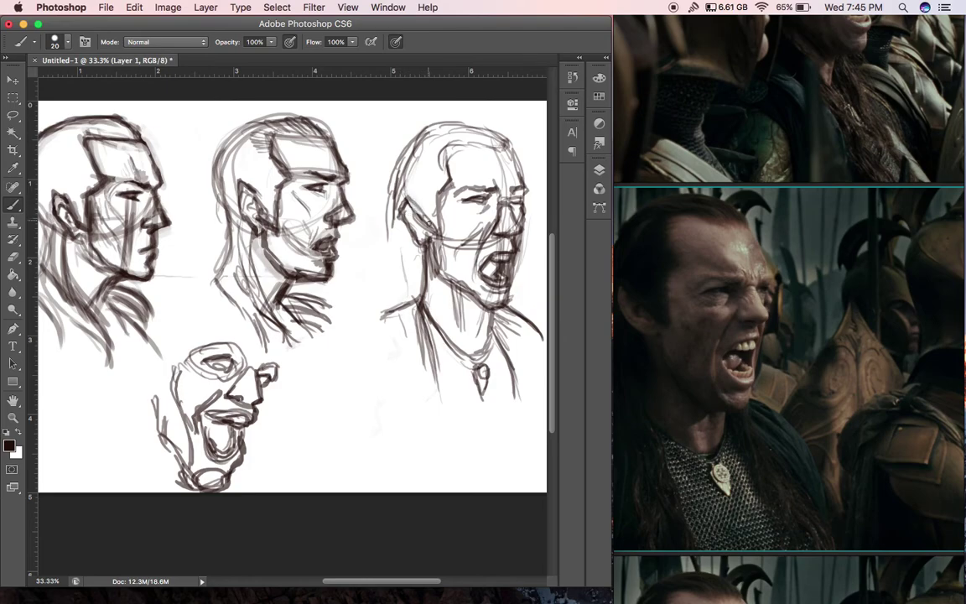
{"action": "left_click_drag", "start_coordinate": [405, 184], "coordinate": [391, 268]}
{"action": "mouse_move", "coordinate": [390, 199]}
{"action": "left_mouse_down"}
{"action": "mouse_move", "coordinate": [383, 260]}
{"action": "mouse_move", "coordinate": [392, 182]}
{"action": "left_mouse_up"}
{"action": "mouse_move", "coordinate": [451, 126]}
{"action": "left_mouse_down"}
{"action": "mouse_move", "coordinate": [491, 140]}
{"action": "mouse_move", "coordinate": [453, 153]}
{"action": "mouse_move", "coordinate": [527, 125]}
{"action": "mouse_move", "coordinate": [502, 147]}
{"action": "left_mouse_up"}
{"action": "left_click_drag", "start_coordinate": [484, 137], "coordinate": [488, 144]}
{"action": "mouse_move", "coordinate": [467, 129]}
{"action": "left_mouse_down"}
{"action": "mouse_move", "coordinate": [478, 143]}
{"action": "mouse_move", "coordinate": [463, 144]}
{"action": "left_mouse_up"}
{"action": "mouse_move", "coordinate": [436, 139]}
{"action": "left_mouse_down"}
{"action": "mouse_move", "coordinate": [449, 151]}
{"action": "mouse_move", "coordinate": [446, 183]}
{"action": "left_mouse_up"}
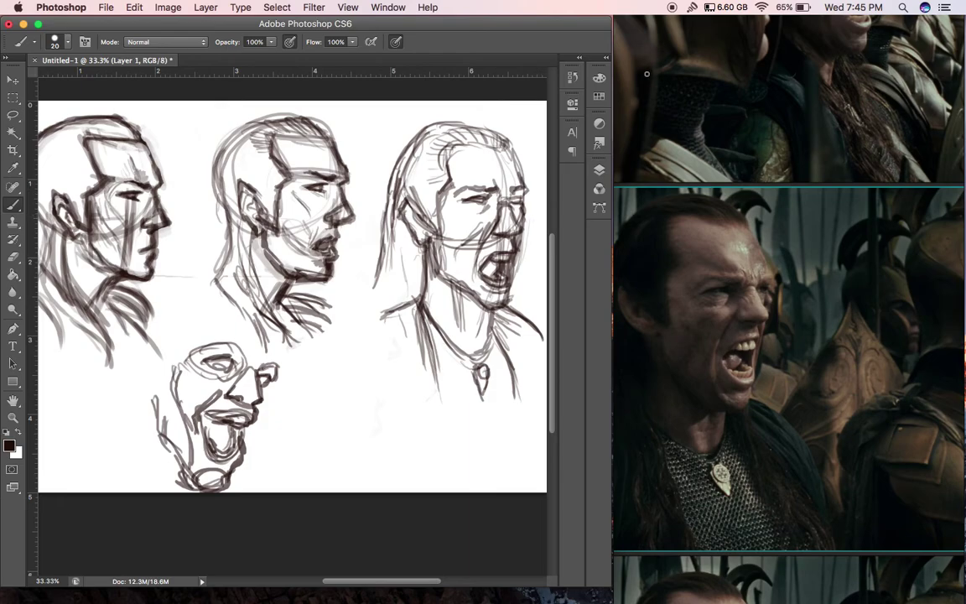
Step: Reposition the reference stills and the Photoshop window slightly, and undo the last stroke
{"action": "scroll", "coordinate": [643, 74], "scroll_direction": "down", "scroll_amount": 5}
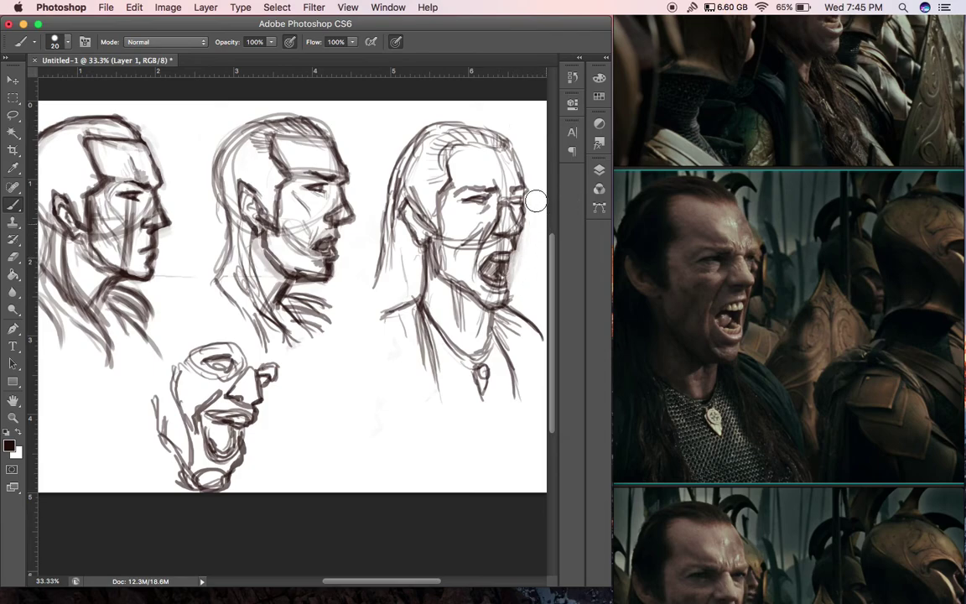
{"action": "left_click_drag", "start_coordinate": [484, 26], "coordinate": [487, 26]}
{"action": "key", "text": "super+z"}
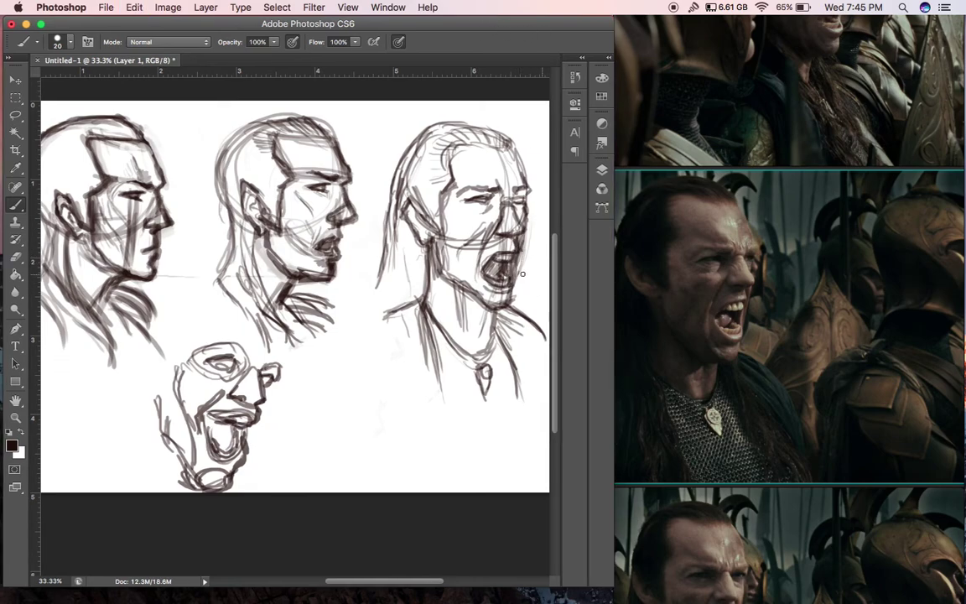
{"action": "key", "text": "bracketright"}
{"action": "key", "text": "bracketright"}
{"action": "key", "text": "bracketright"}
{"action": "key", "text": "bracketright"}
{"action": "key", "text": "bracketright"}
{"action": "key", "text": "bracketright"}
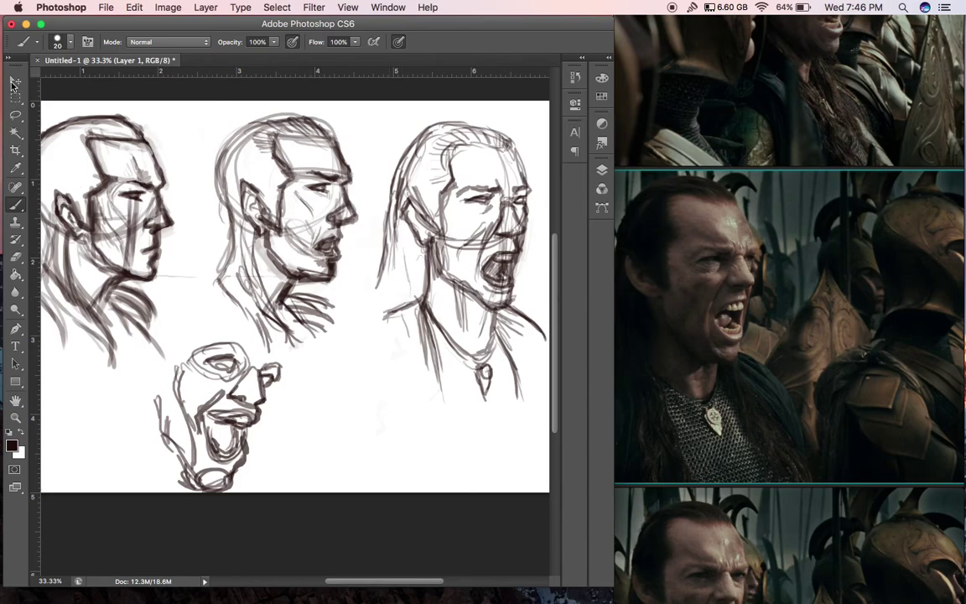
{"action": "scroll", "coordinate": [252, 260], "scroll_direction": "left", "scroll_amount": 5}
{"action": "scroll", "coordinate": [252, 261], "scroll_direction": "down", "scroll_amount": 2}
{"action": "scroll", "coordinate": [251, 261], "scroll_direction": "down", "scroll_amount": 10}
{"action": "scroll", "coordinate": [252, 261], "scroll_direction": "left", "scroll_amount": 1}
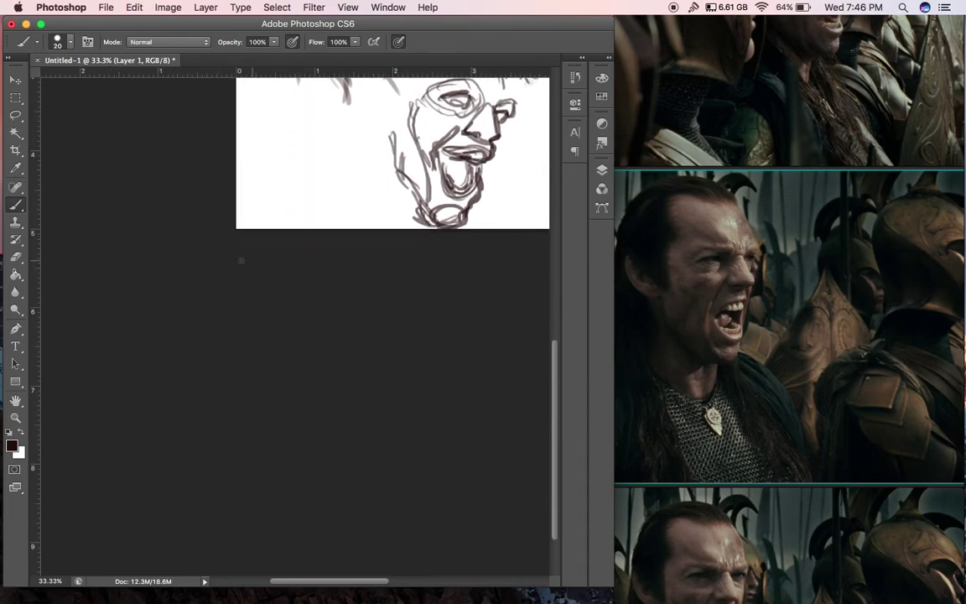
{"action": "scroll", "coordinate": [326, 461], "scroll_direction": "left", "scroll_amount": 3}
{"action": "scroll", "coordinate": [326, 461], "scroll_direction": "down", "scroll_amount": 1}
{"action": "key", "text": "v"}
{"action": "scroll", "coordinate": [428, 284], "scroll_direction": "right", "scroll_amount": 15}
{"action": "scroll", "coordinate": [429, 284], "scroll_direction": "up", "scroll_amount": 20}
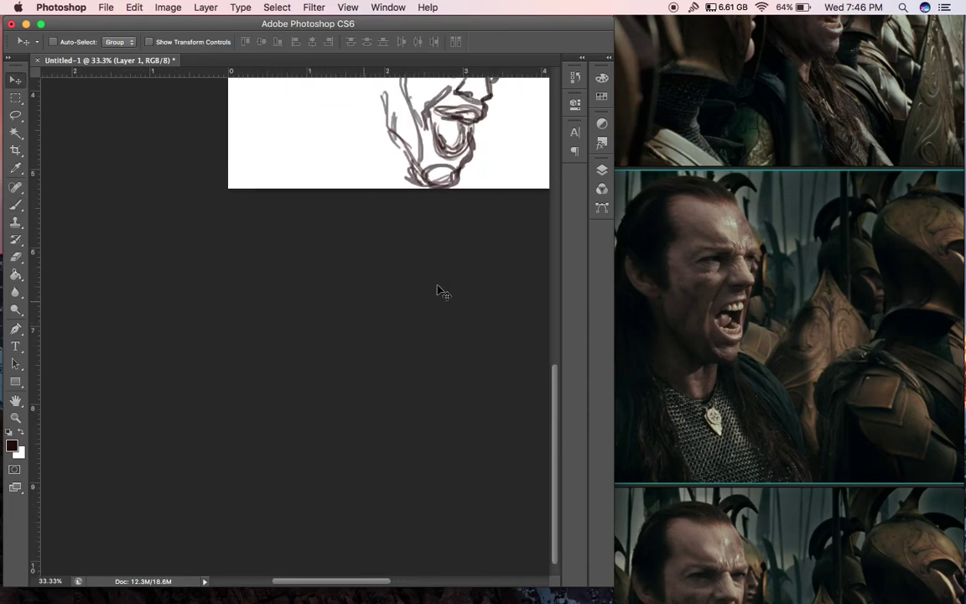
{"action": "scroll", "coordinate": [474, 367], "scroll_direction": "down", "scroll_amount": 20}
{"action": "scroll", "coordinate": [478, 345], "scroll_direction": "right", "scroll_amount": 3}
{"action": "scroll", "coordinate": [485, 328], "scroll_direction": "up", "scroll_amount": 3}
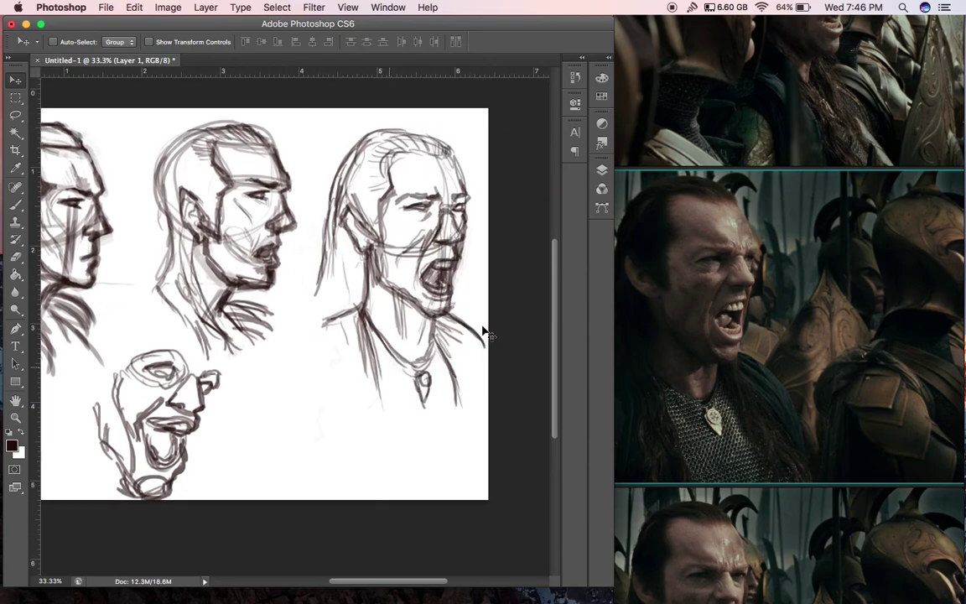
{"action": "scroll", "coordinate": [486, 331], "scroll_direction": "down", "scroll_amount": 2}
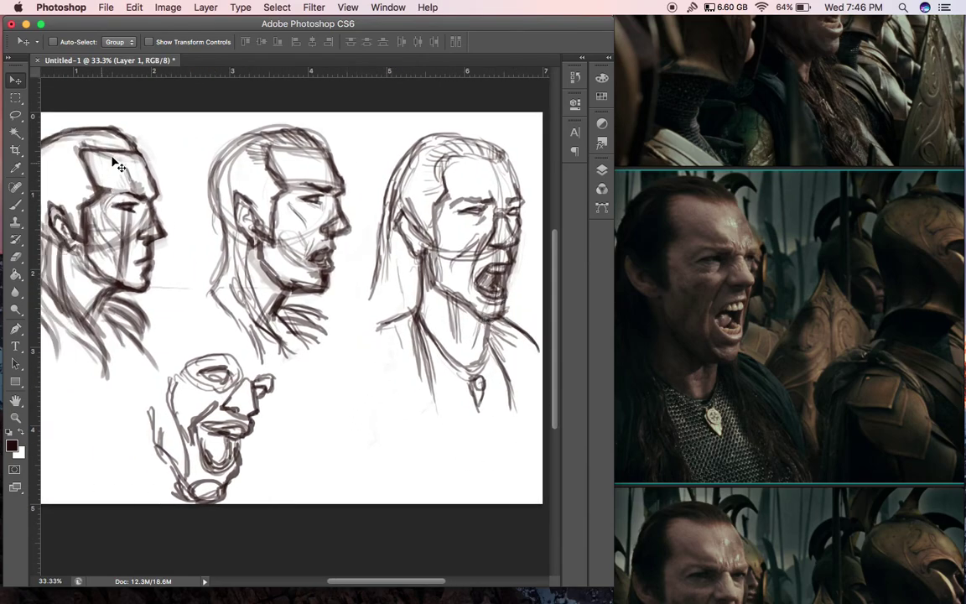
Step: With the Brush, sketch a tilted forehead box with a vertical centre line below the second head, adding eyes and a nose wedge beneath it
{"action": "key", "text": "b"}
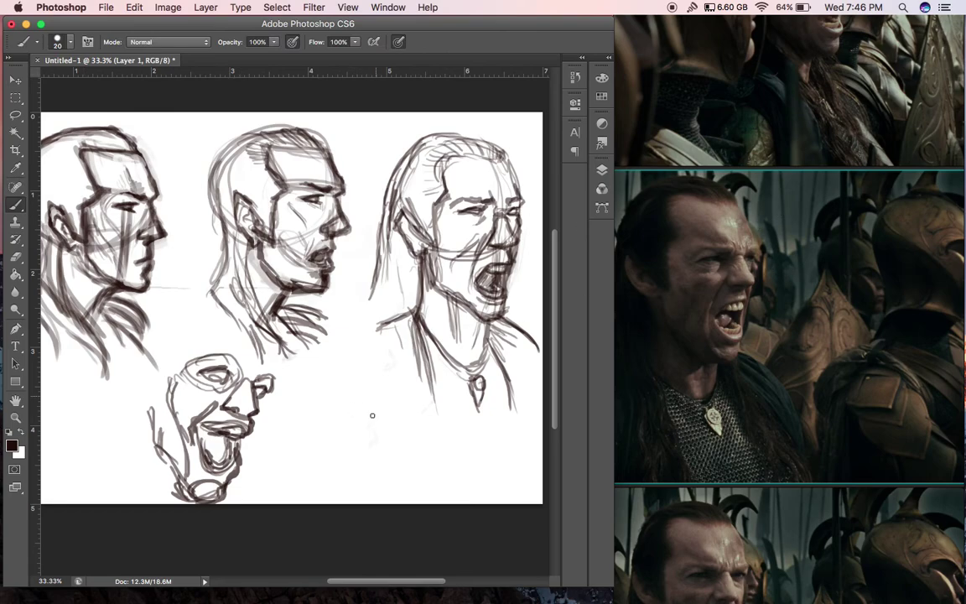
{"action": "mouse_move", "coordinate": [359, 372]}
{"action": "left_mouse_down"}
{"action": "mouse_move", "coordinate": [381, 419]}
{"action": "mouse_move", "coordinate": [377, 403]}
{"action": "mouse_move", "coordinate": [359, 415]}
{"action": "mouse_move", "coordinate": [310, 415]}
{"action": "left_mouse_up"}
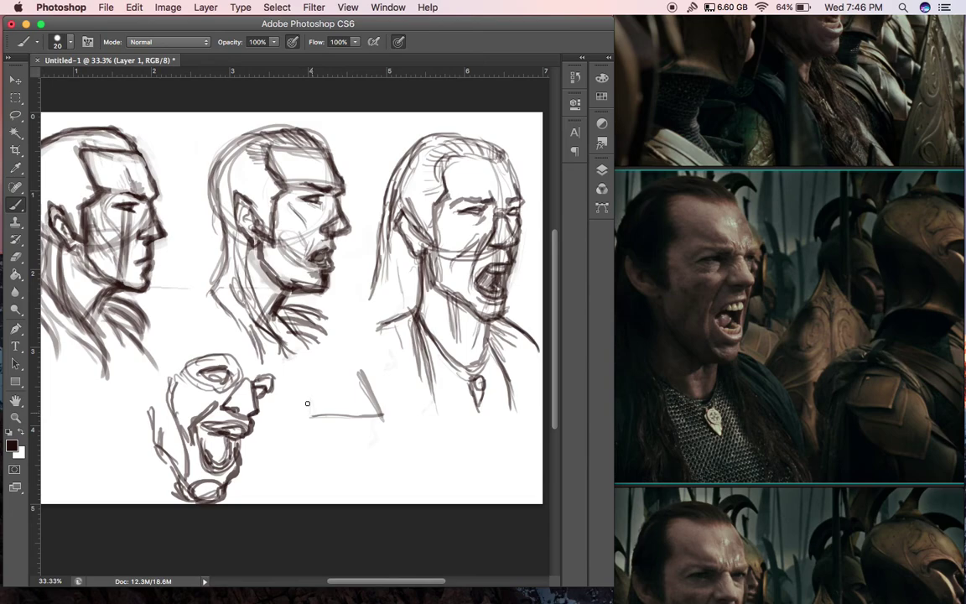
{"action": "left_click_drag", "start_coordinate": [298, 375], "coordinate": [306, 418]}
{"action": "mouse_move", "coordinate": [291, 370]}
{"action": "left_mouse_down"}
{"action": "mouse_move", "coordinate": [358, 369]}
{"action": "mouse_move", "coordinate": [311, 371]}
{"action": "mouse_move", "coordinate": [384, 418]}
{"action": "mouse_move", "coordinate": [307, 422]}
{"action": "mouse_move", "coordinate": [293, 372]}
{"action": "left_mouse_up"}
{"action": "mouse_move", "coordinate": [294, 371]}
{"action": "left_mouse_down"}
{"action": "mouse_move", "coordinate": [359, 367]}
{"action": "mouse_move", "coordinate": [380, 417]}
{"action": "mouse_move", "coordinate": [368, 365]}
{"action": "mouse_move", "coordinate": [344, 417]}
{"action": "left_mouse_up"}
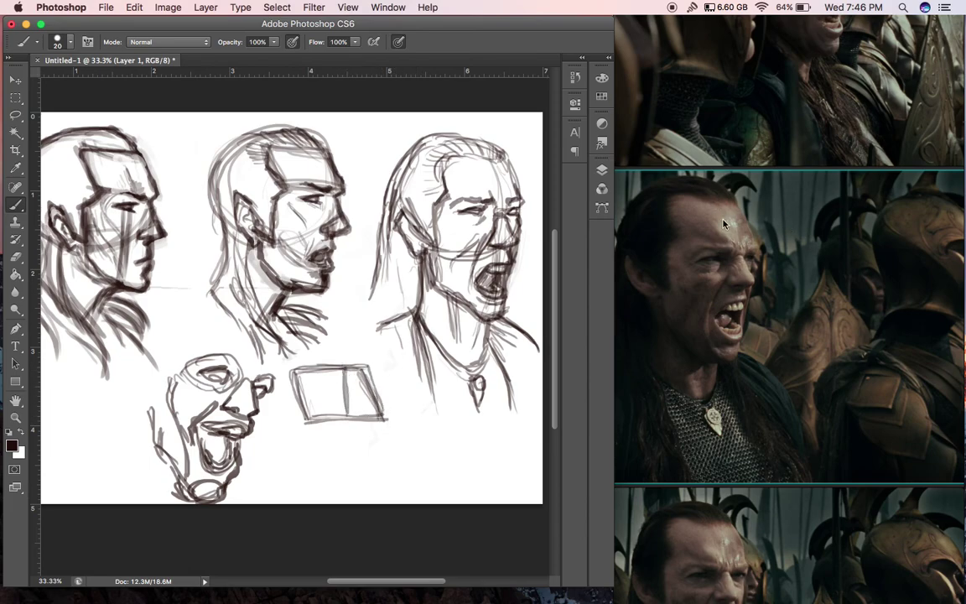
{"action": "mouse_move", "coordinate": [338, 366]}
{"action": "left_mouse_down"}
{"action": "mouse_move", "coordinate": [351, 411]}
{"action": "mouse_move", "coordinate": [346, 375]}
{"action": "mouse_move", "coordinate": [366, 371]}
{"action": "mouse_move", "coordinate": [385, 421]}
{"action": "mouse_move", "coordinate": [363, 434]}
{"action": "mouse_move", "coordinate": [368, 449]}
{"action": "mouse_move", "coordinate": [351, 425]}
{"action": "mouse_move", "coordinate": [359, 423]}
{"action": "mouse_move", "coordinate": [308, 420]}
{"action": "mouse_move", "coordinate": [340, 427]}
{"action": "mouse_move", "coordinate": [322, 434]}
{"action": "mouse_move", "coordinate": [325, 425]}
{"action": "mouse_move", "coordinate": [312, 426]}
{"action": "mouse_move", "coordinate": [376, 439]}
{"action": "left_mouse_up"}
{"action": "mouse_move", "coordinate": [319, 426]}
{"action": "left_mouse_down"}
{"action": "mouse_move", "coordinate": [341, 426]}
{"action": "mouse_move", "coordinate": [311, 427]}
{"action": "mouse_move", "coordinate": [358, 457]}
{"action": "mouse_move", "coordinate": [374, 455]}
{"action": "mouse_move", "coordinate": [362, 463]}
{"action": "mouse_move", "coordinate": [338, 457]}
{"action": "left_mouse_up"}
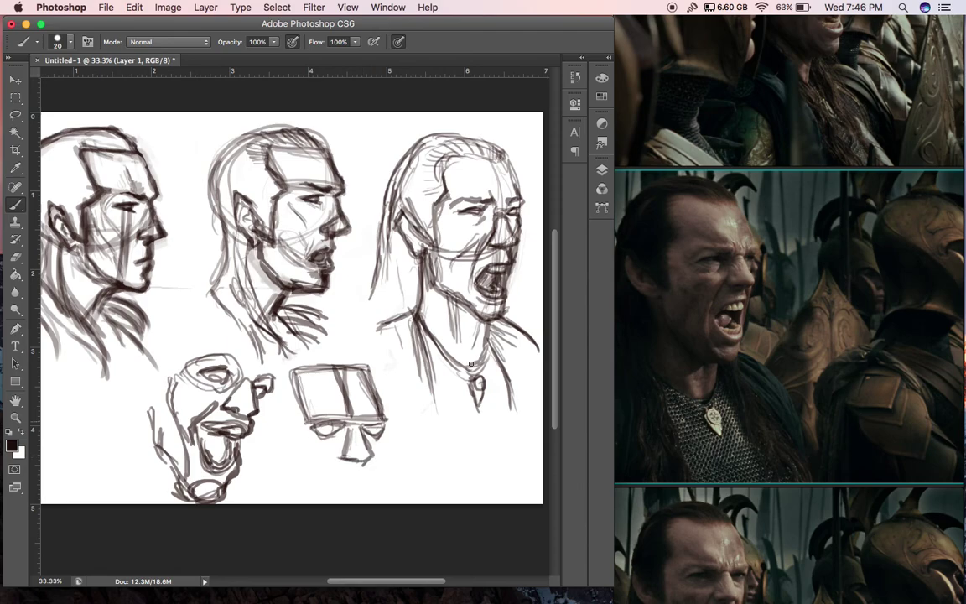
Step: Sketch two small rounded wedge shapes beside the boxed forehead study, with narrow triangular forms above them and short strokes at their sides
{"action": "mouse_move", "coordinate": [401, 451]}
{"action": "left_mouse_down"}
{"action": "mouse_move", "coordinate": [421, 425]}
{"action": "mouse_move", "coordinate": [437, 446]}
{"action": "left_mouse_up"}
{"action": "mouse_move", "coordinate": [405, 451]}
{"action": "left_mouse_down"}
{"action": "mouse_move", "coordinate": [428, 460]}
{"action": "mouse_move", "coordinate": [429, 452]}
{"action": "mouse_move", "coordinate": [424, 461]}
{"action": "mouse_move", "coordinate": [403, 451]}
{"action": "mouse_move", "coordinate": [431, 423]}
{"action": "mouse_move", "coordinate": [437, 449]}
{"action": "left_mouse_up"}
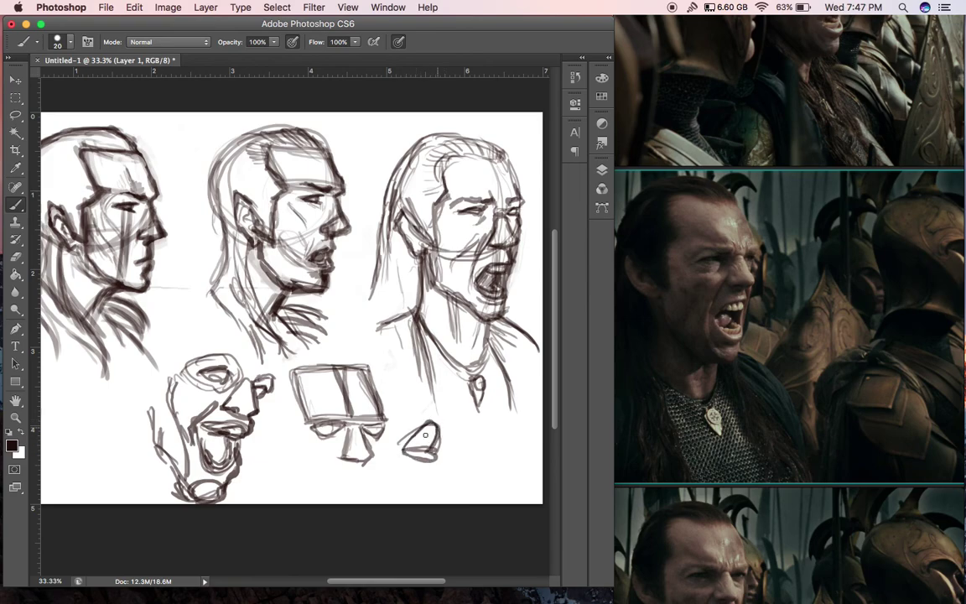
{"action": "mouse_move", "coordinate": [486, 429]}
{"action": "left_mouse_down"}
{"action": "mouse_move", "coordinate": [508, 430]}
{"action": "mouse_move", "coordinate": [486, 458]}
{"action": "mouse_move", "coordinate": [494, 463]}
{"action": "left_mouse_up"}
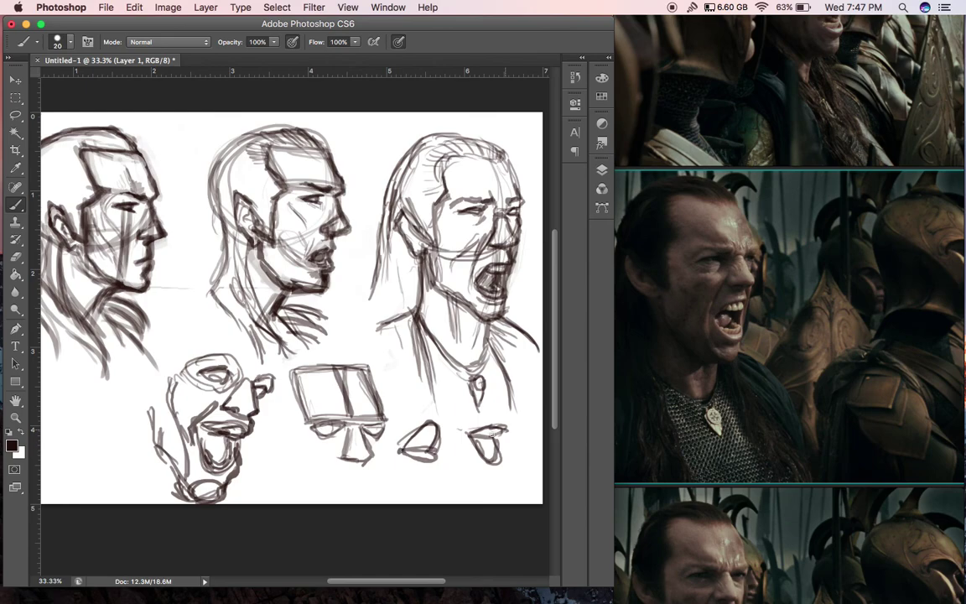
{"action": "mouse_move", "coordinate": [400, 461]}
{"action": "left_mouse_down"}
{"action": "mouse_move", "coordinate": [403, 423]}
{"action": "mouse_move", "coordinate": [438, 401]}
{"action": "mouse_move", "coordinate": [423, 413]}
{"action": "mouse_move", "coordinate": [439, 413]}
{"action": "left_mouse_up"}
{"action": "mouse_move", "coordinate": [420, 411]}
{"action": "left_mouse_down"}
{"action": "mouse_move", "coordinate": [500, 395]}
{"action": "mouse_move", "coordinate": [513, 417]}
{"action": "left_mouse_up"}
{"action": "mouse_move", "coordinate": [496, 415]}
{"action": "left_mouse_down"}
{"action": "mouse_move", "coordinate": [503, 387]}
{"action": "mouse_move", "coordinate": [514, 414]}
{"action": "mouse_move", "coordinate": [465, 431]}
{"action": "mouse_move", "coordinate": [464, 446]}
{"action": "left_mouse_up"}
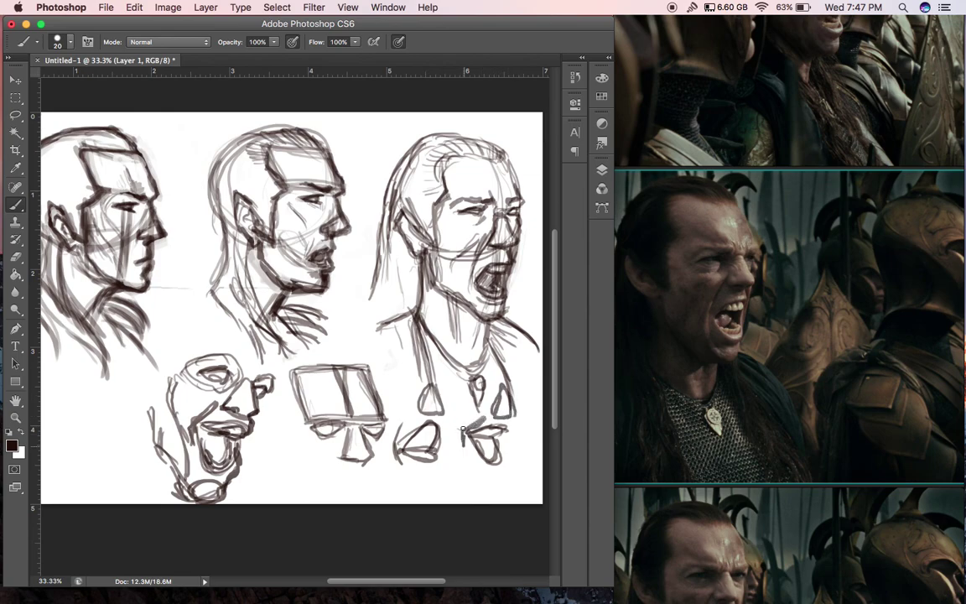